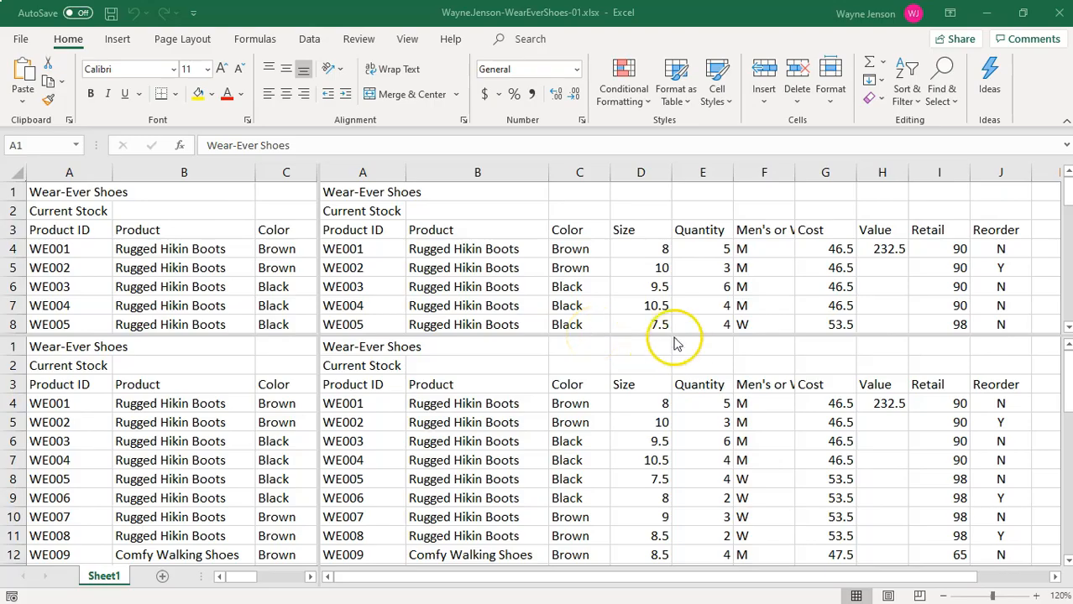
Remove the split so the worksheet is shown in a single pane.
{"action": "left_click", "coordinate": [406, 42]}
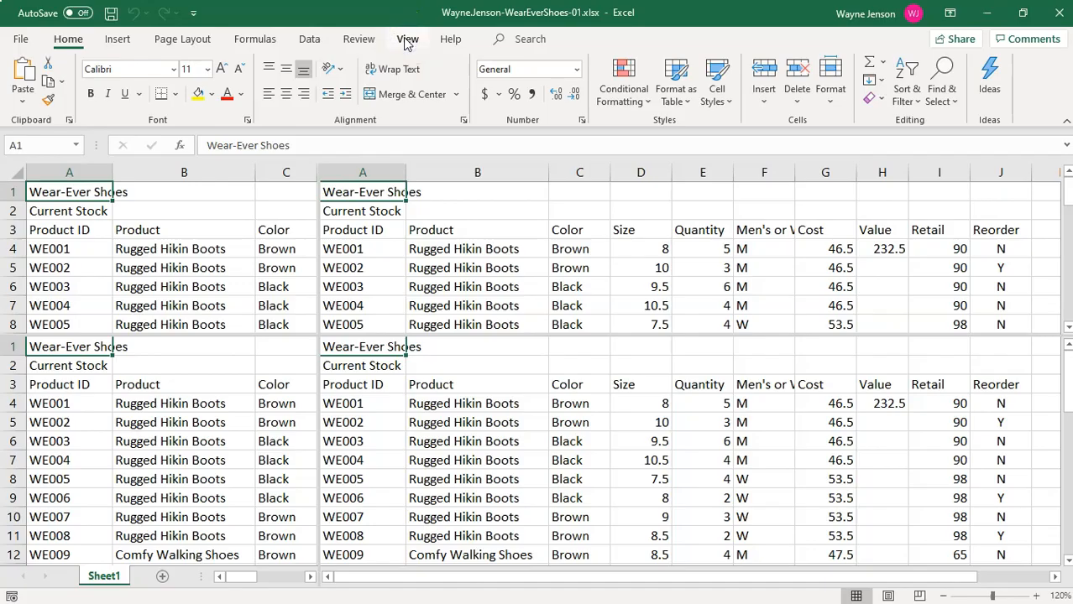
{"action": "left_click", "coordinate": [406, 40]}
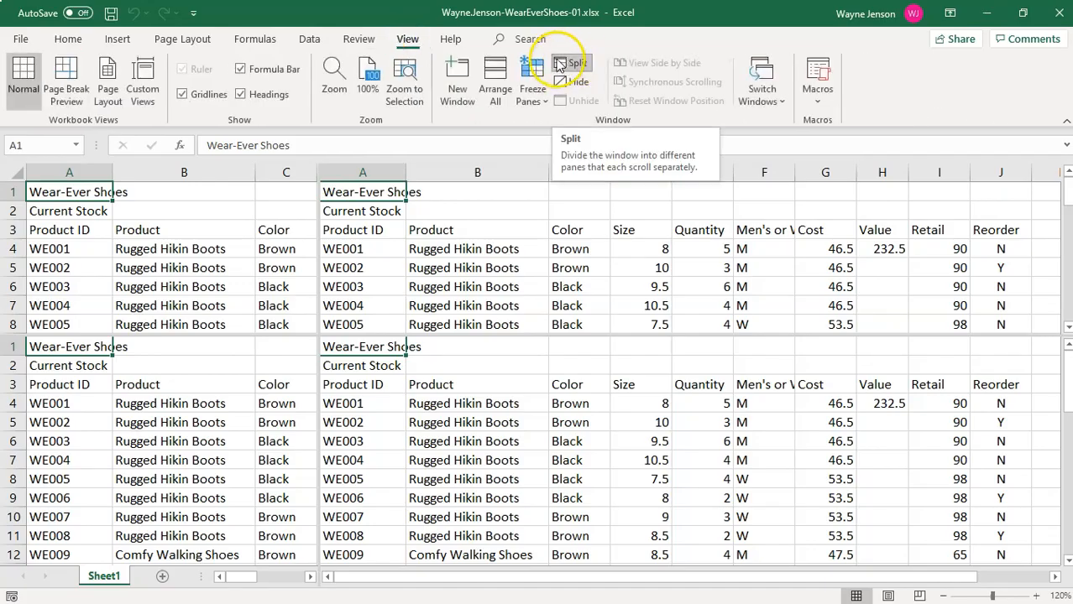
{"action": "left_click", "coordinate": [558, 68]}
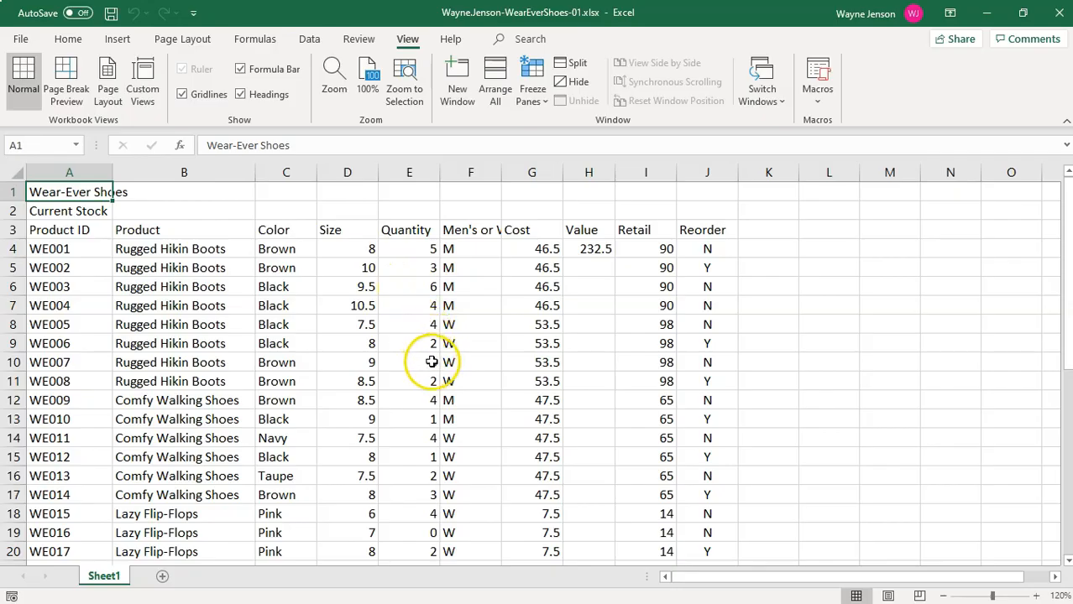
Freeze the panes at cell A4 to keep rows 1 to 3 in place while scrolling through the stock list.
{"action": "left_click", "coordinate": [73, 253]}
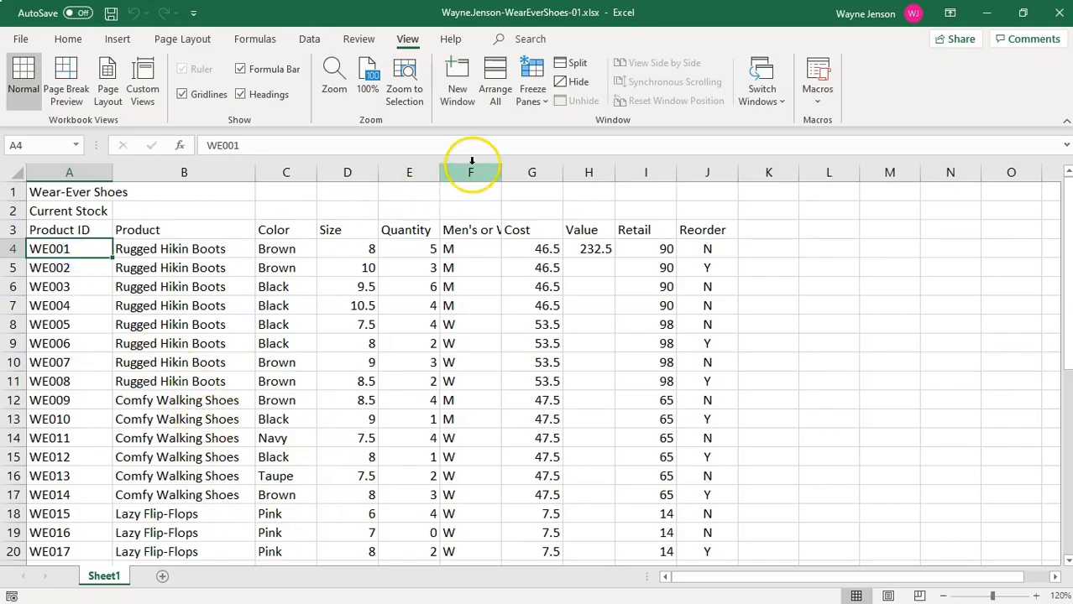
{"action": "left_click", "coordinate": [531, 91]}
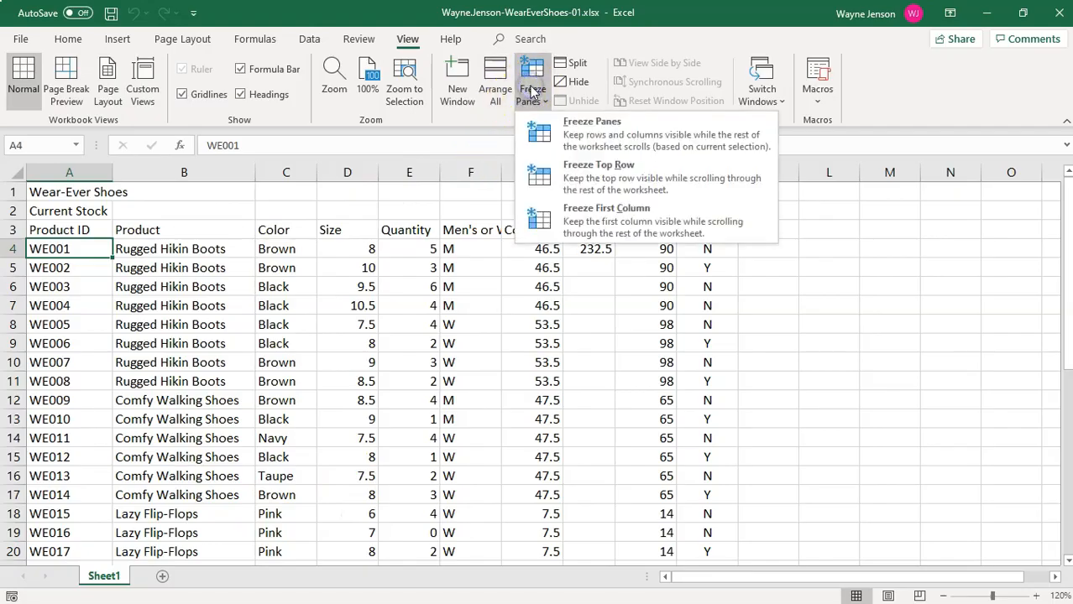
{"action": "left_click", "coordinate": [617, 137]}
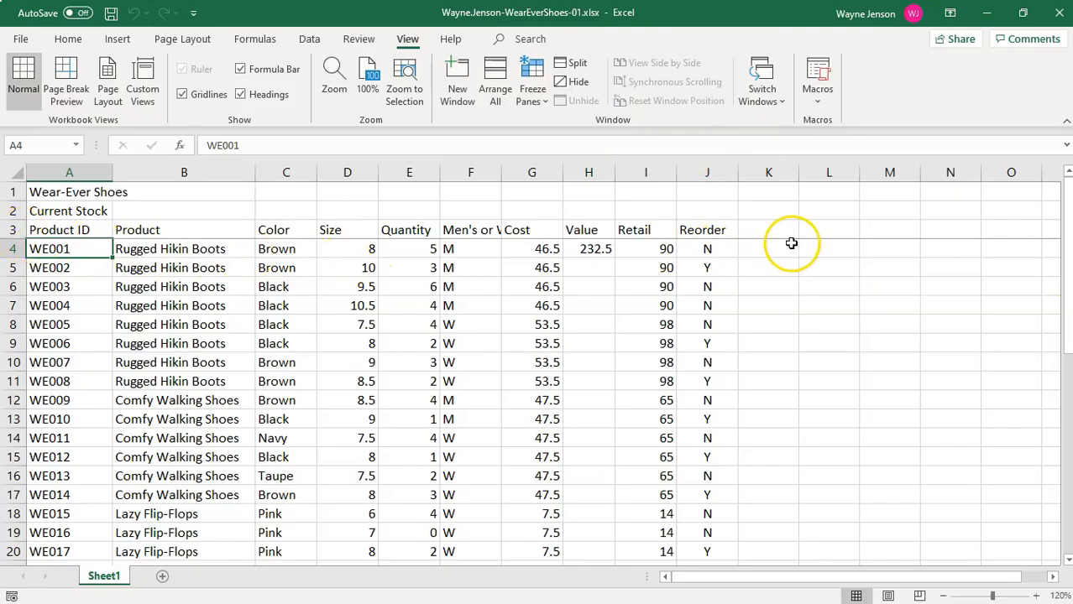
{"action": "scroll", "coordinate": [705, 373], "scroll_direction": "down", "scroll_amount": 3}
{"action": "scroll", "coordinate": [719, 379], "scroll_direction": "up", "scroll_amount": 3}
{"action": "scroll", "coordinate": [731, 388], "scroll_direction": "down", "scroll_amount": 5}
{"action": "scroll", "coordinate": [740, 395], "scroll_direction": "down", "scroll_amount": 7}
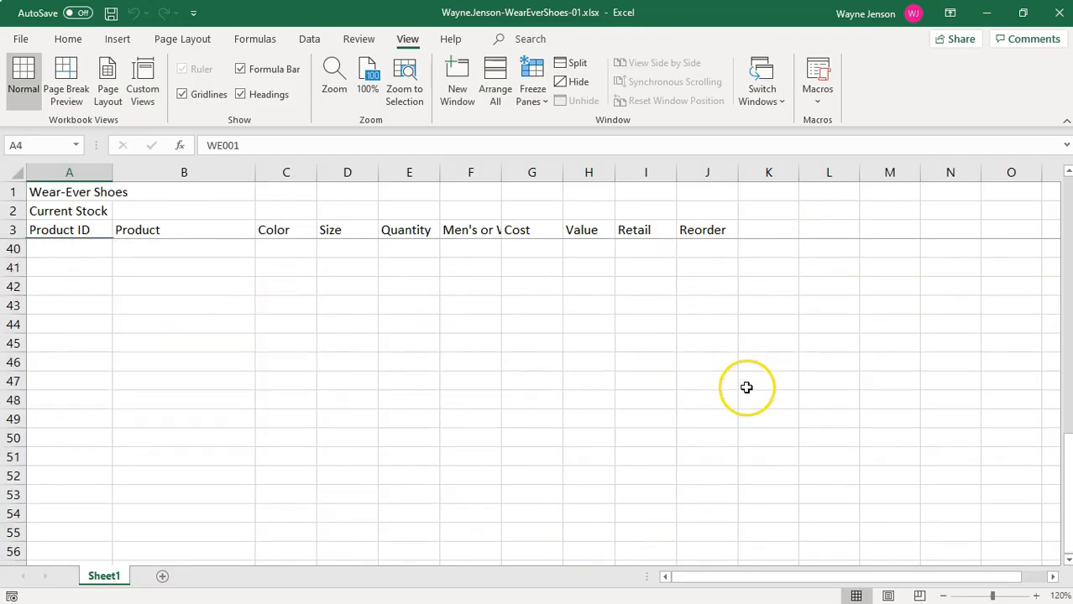
{"action": "scroll", "coordinate": [747, 386], "scroll_direction": "up", "scroll_amount": 11}
{"action": "scroll", "coordinate": [748, 387], "scroll_direction": "up", "scroll_amount": 1}
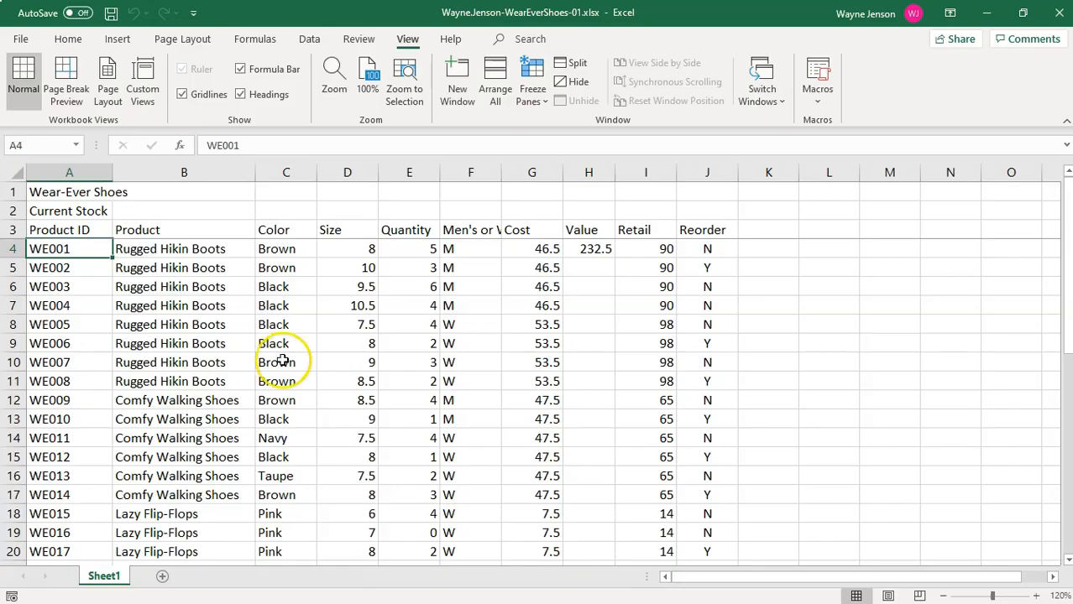
Change the quantity in cell E31 for product WE028, the size 7.5 Seriously Tall Boots, to 3.
{"action": "scroll", "coordinate": [299, 384], "scroll_direction": "down", "scroll_amount": 1}
{"action": "scroll", "coordinate": [300, 383], "scroll_direction": "down", "scroll_amount": 4}
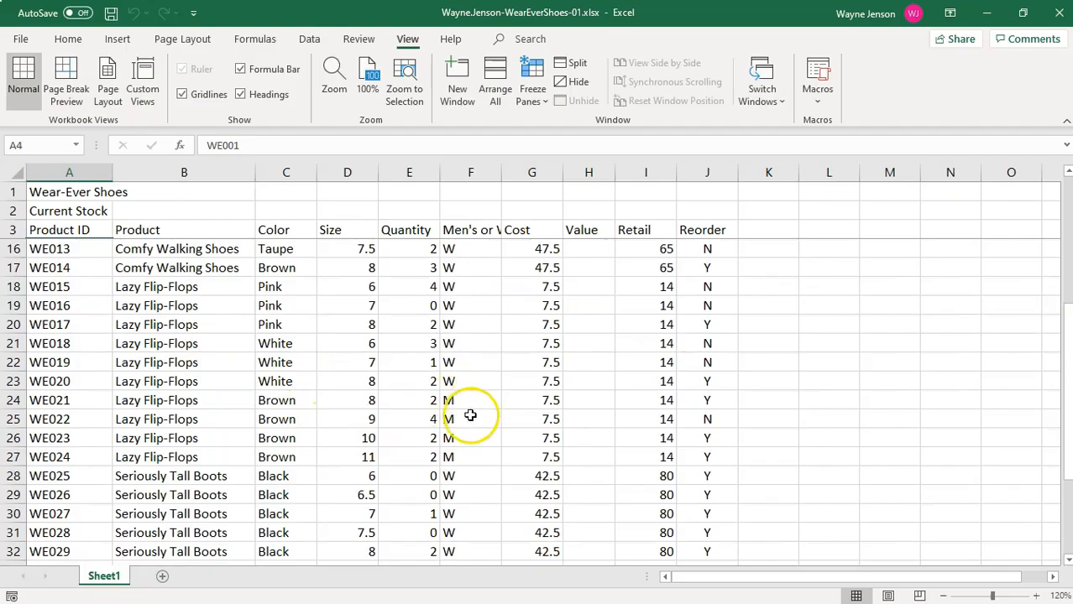
{"action": "scroll", "coordinate": [387, 476], "scroll_direction": "down", "scroll_amount": 2}
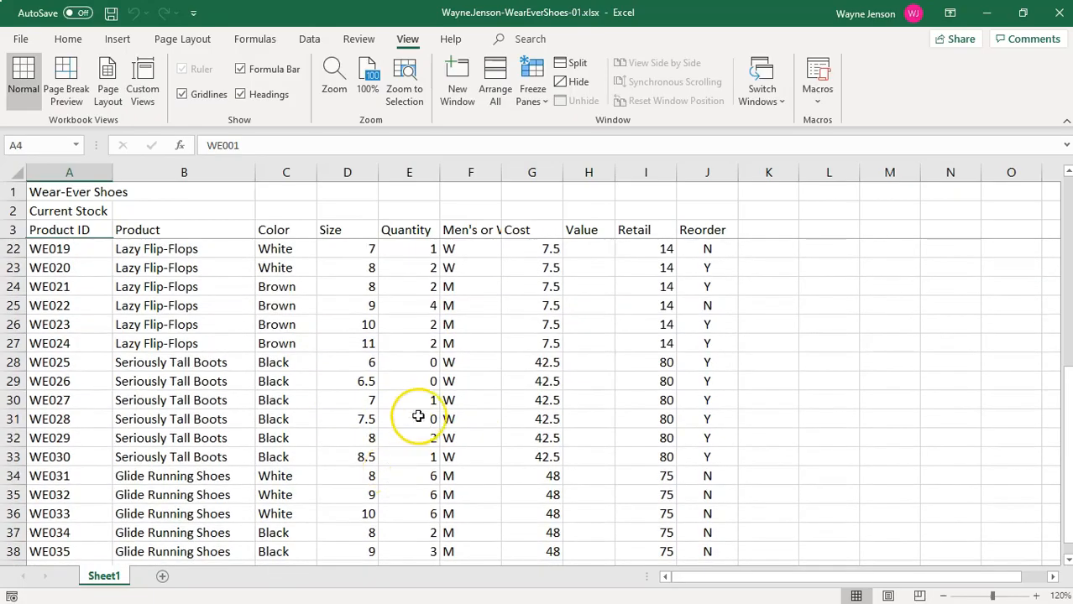
{"action": "left_click", "coordinate": [425, 419]}
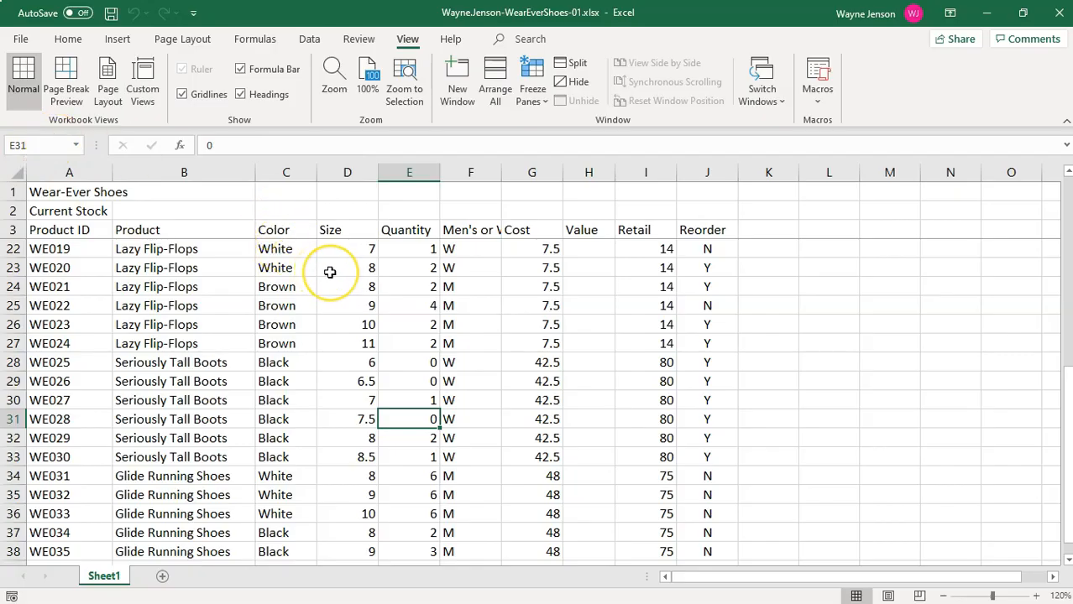
{"action": "type", "text": "3"}
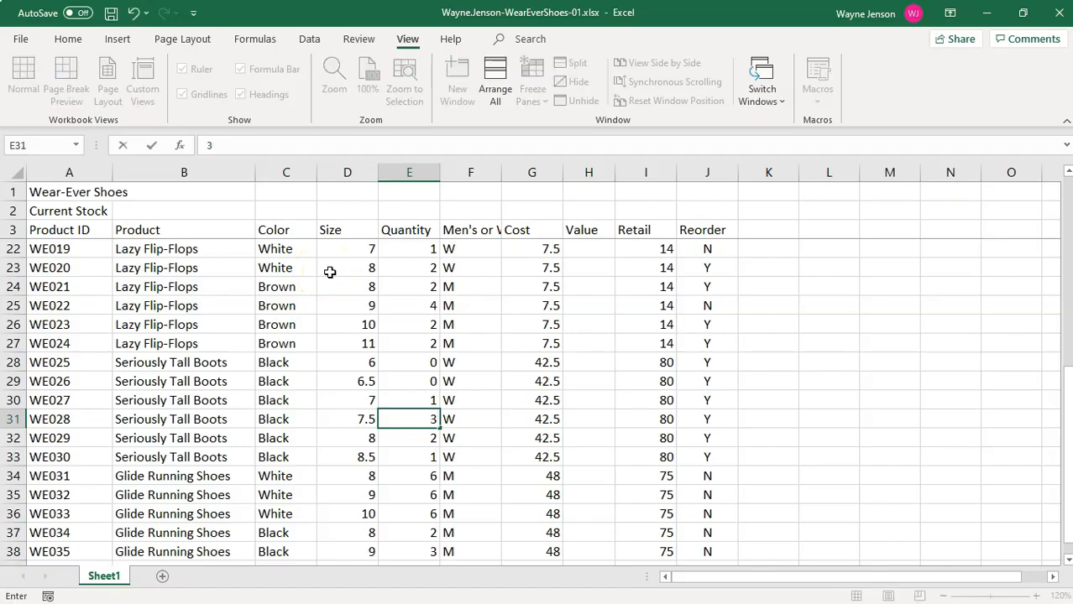
{"action": "key", "text": "Return"}
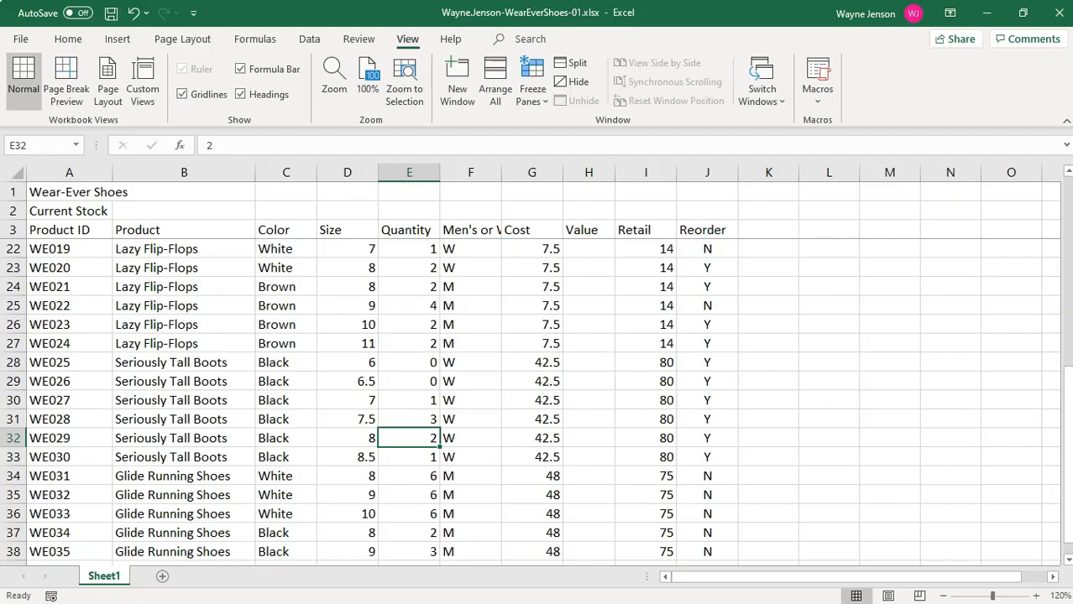
Set the worksheet zoom to 100% and unfreeze the panes.
{"action": "key", "text": "ctrl+Home"}
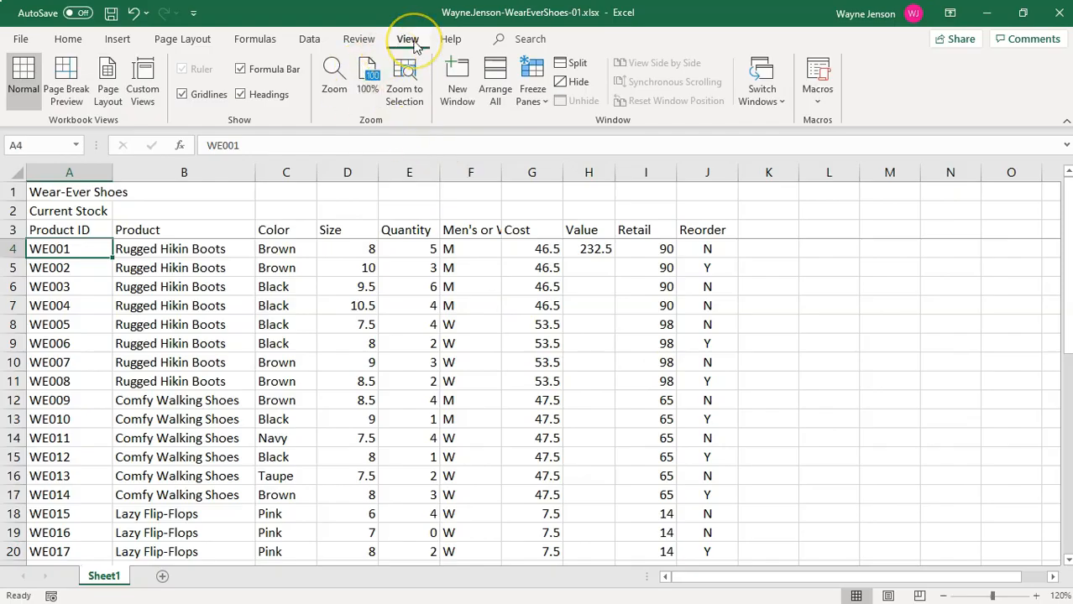
{"action": "left_click", "coordinate": [367, 88]}
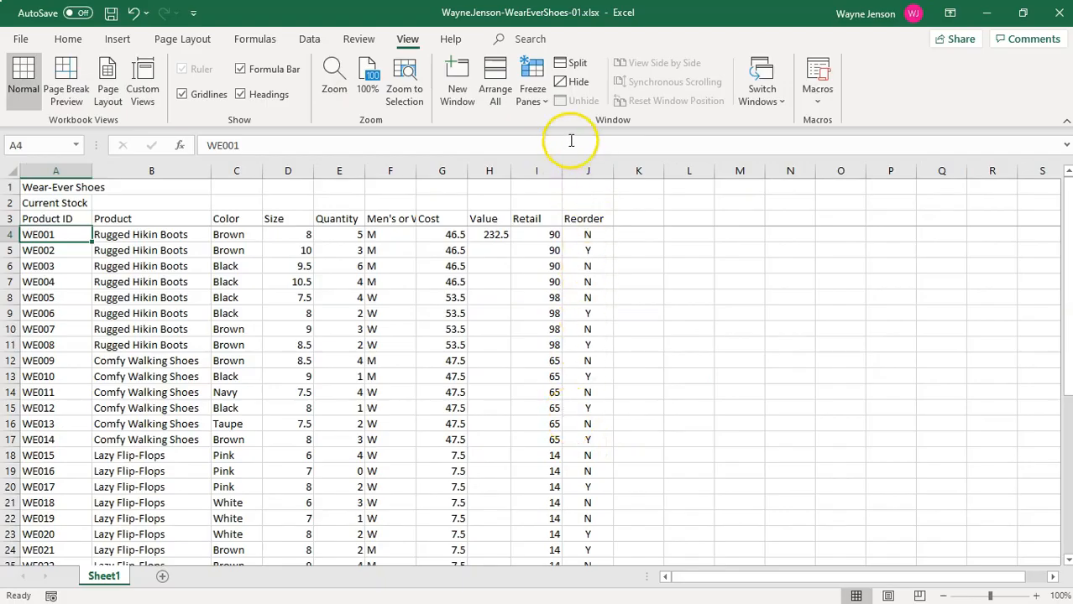
{"action": "left_click", "coordinate": [537, 77]}
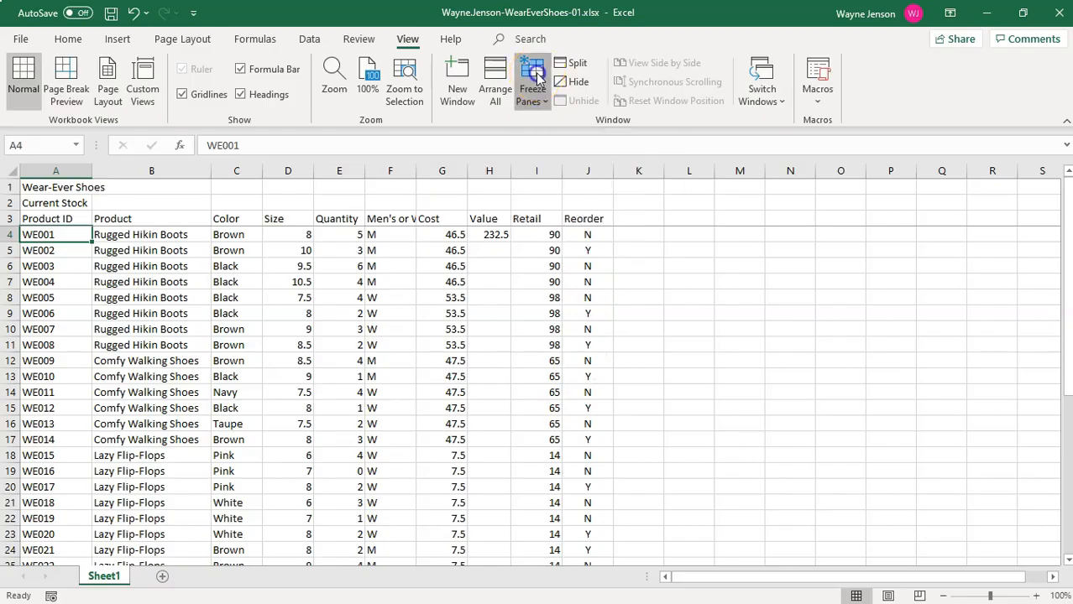
{"action": "left_click", "coordinate": [565, 137]}
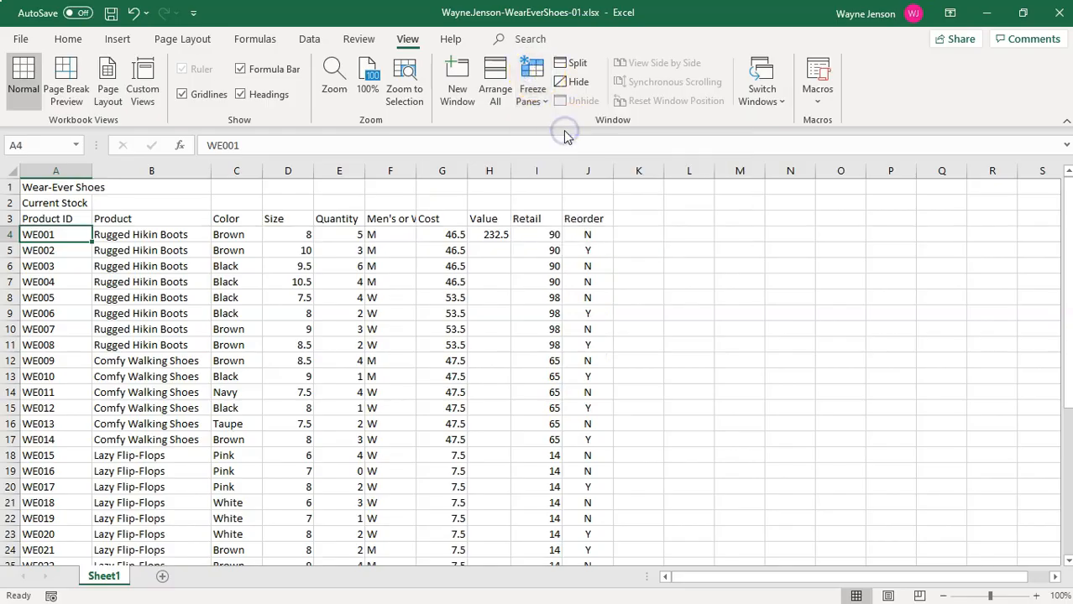
{"action": "scroll", "coordinate": [685, 362], "scroll_direction": "down", "scroll_amount": 7}
{"action": "scroll", "coordinate": [686, 362], "scroll_direction": "up", "scroll_amount": 7}
Spell check the worksheet from cell A1, replacing every occurrence of Hikin with Hiking.
{"action": "left_click", "coordinate": [66, 187]}
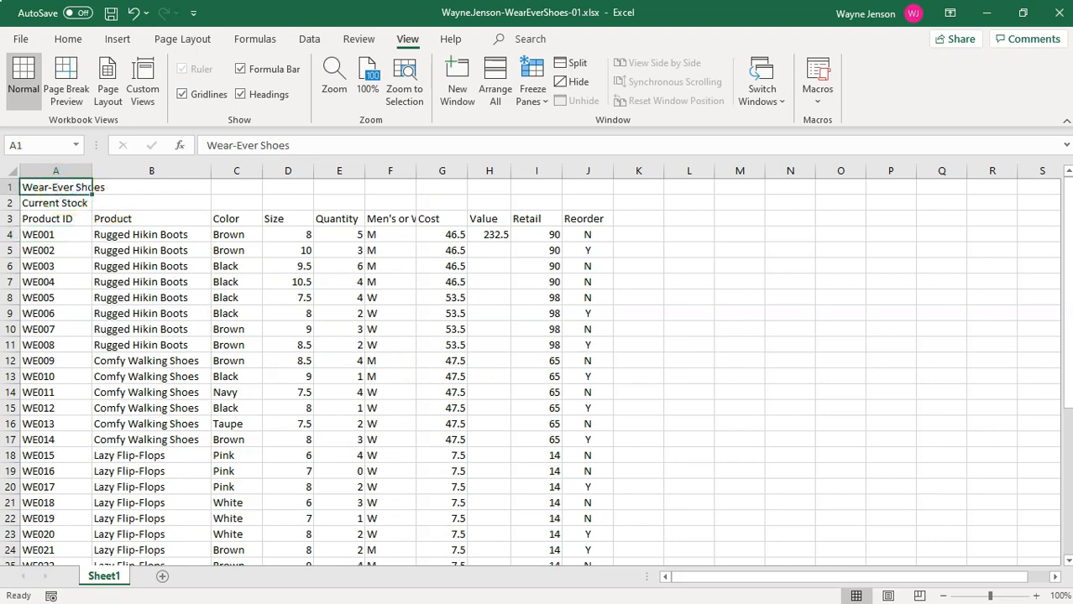
{"action": "left_click", "coordinate": [349, 42]}
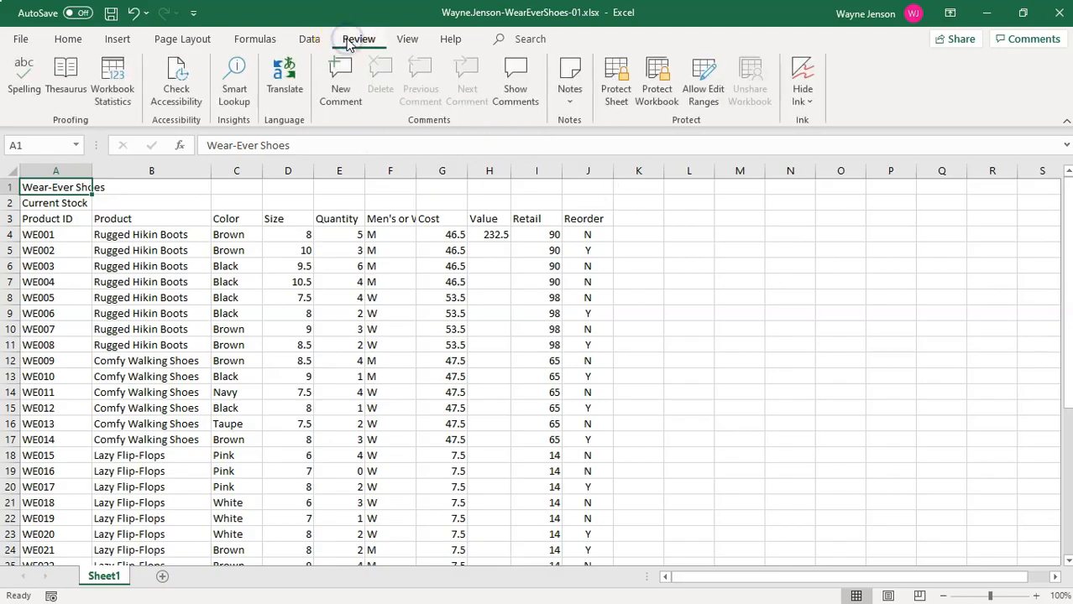
{"action": "left_click", "coordinate": [27, 103]}
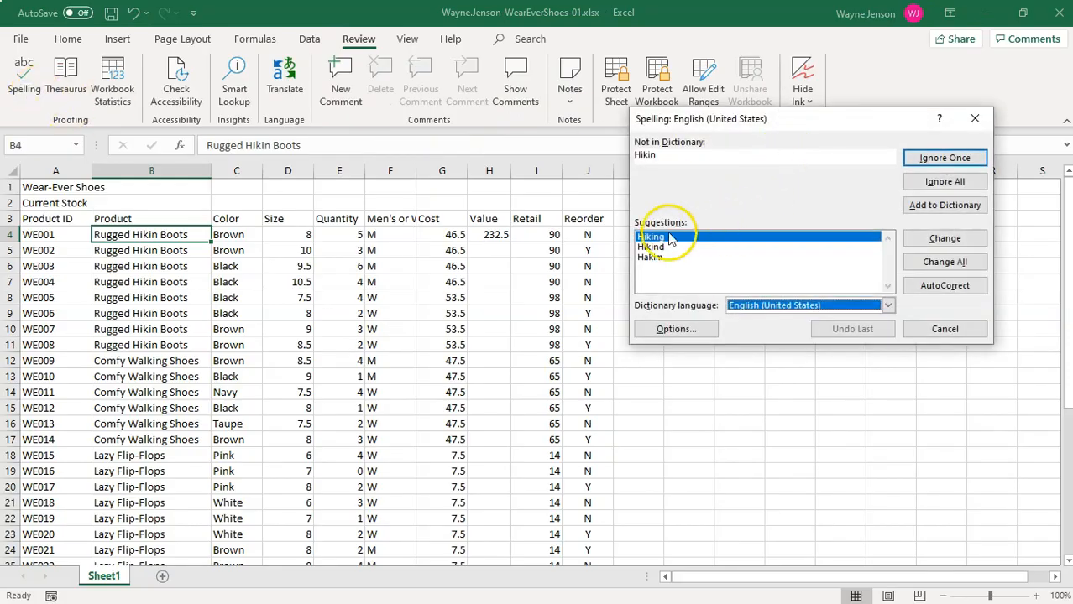
{"action": "left_click", "coordinate": [954, 264]}
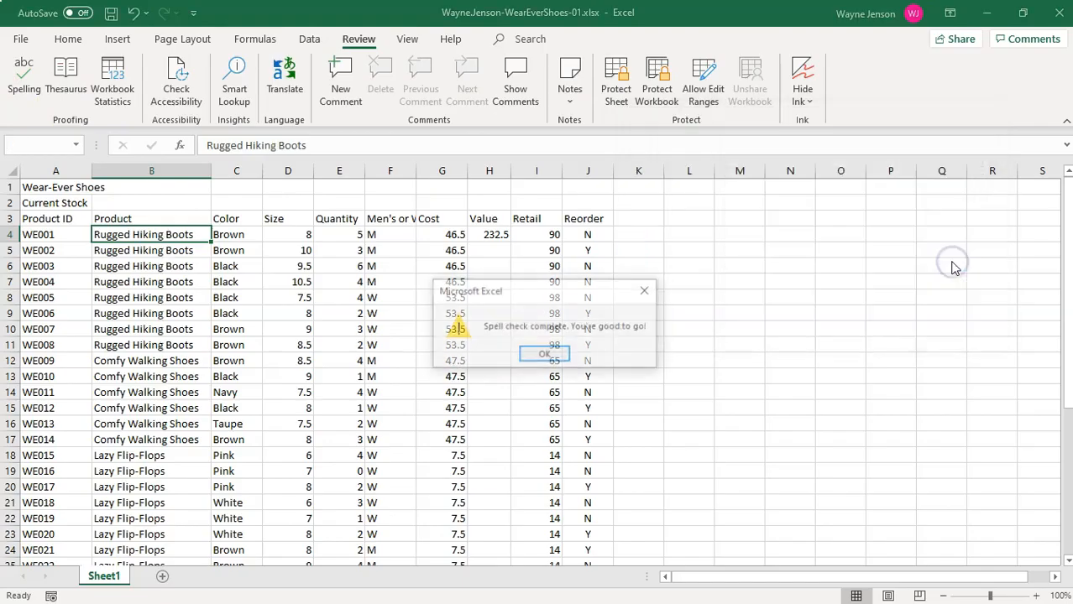
{"action": "left_click", "coordinate": [545, 354]}
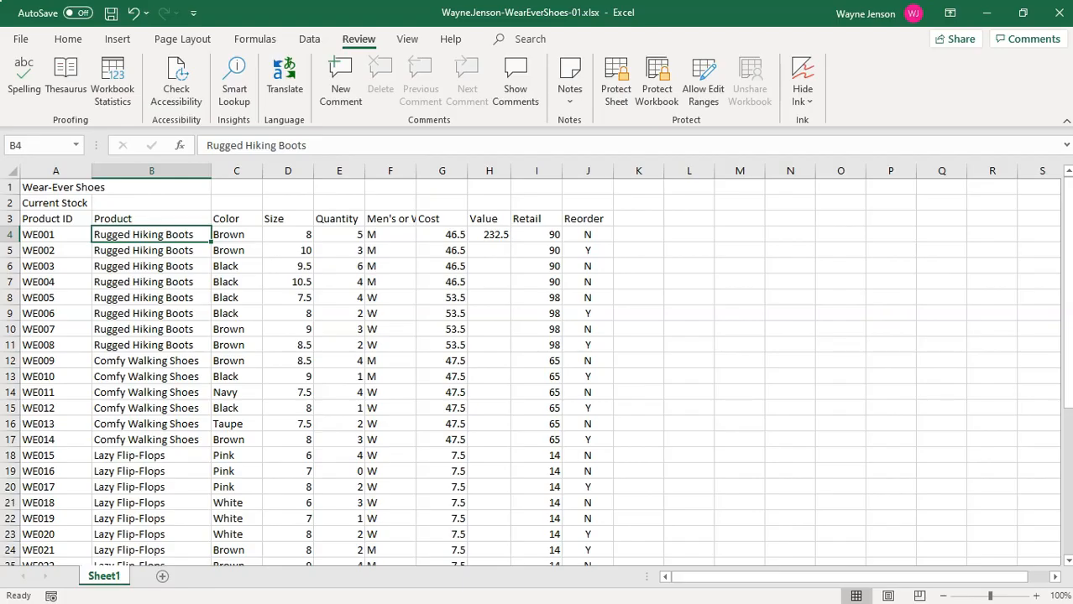
Fill the Value formula from cell H4 down the column for all products and check the copied formulas.
{"action": "left_click", "coordinate": [488, 235]}
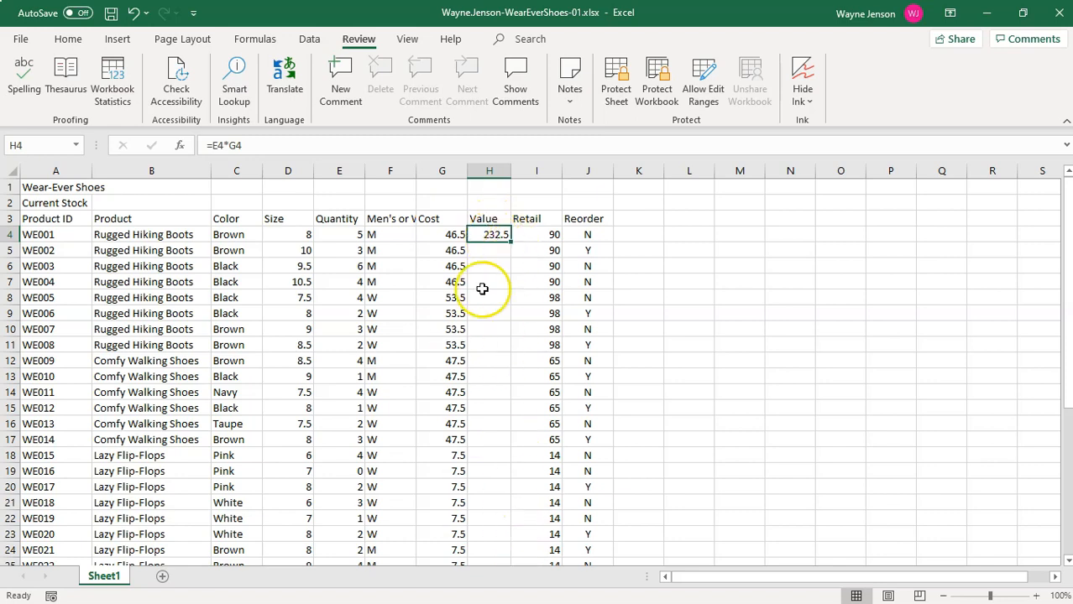
{"action": "double_click", "coordinate": [510, 241]}
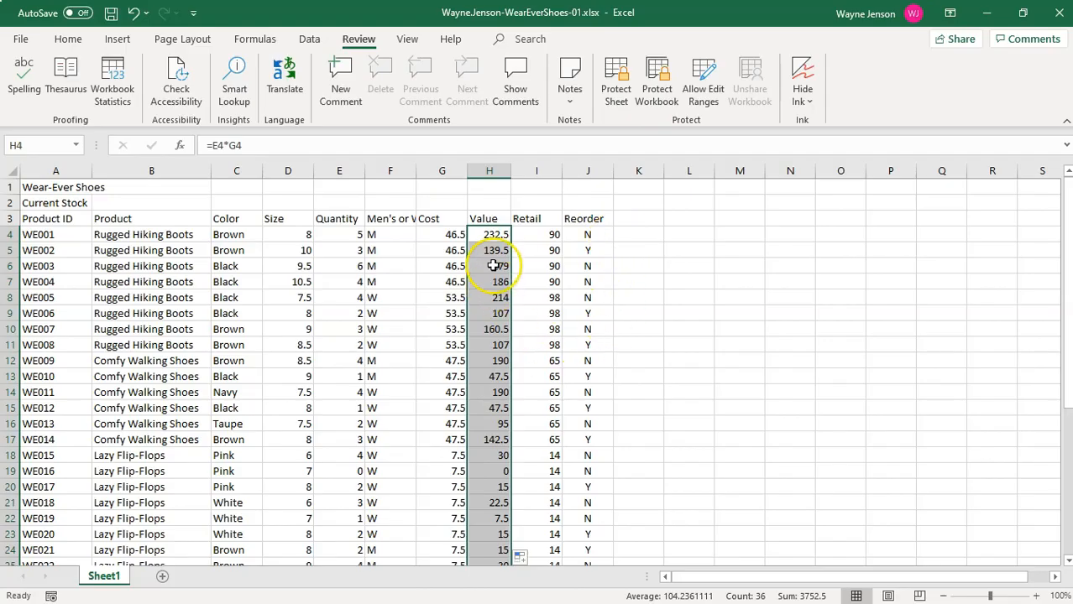
{"action": "left_click", "coordinate": [493, 251]}
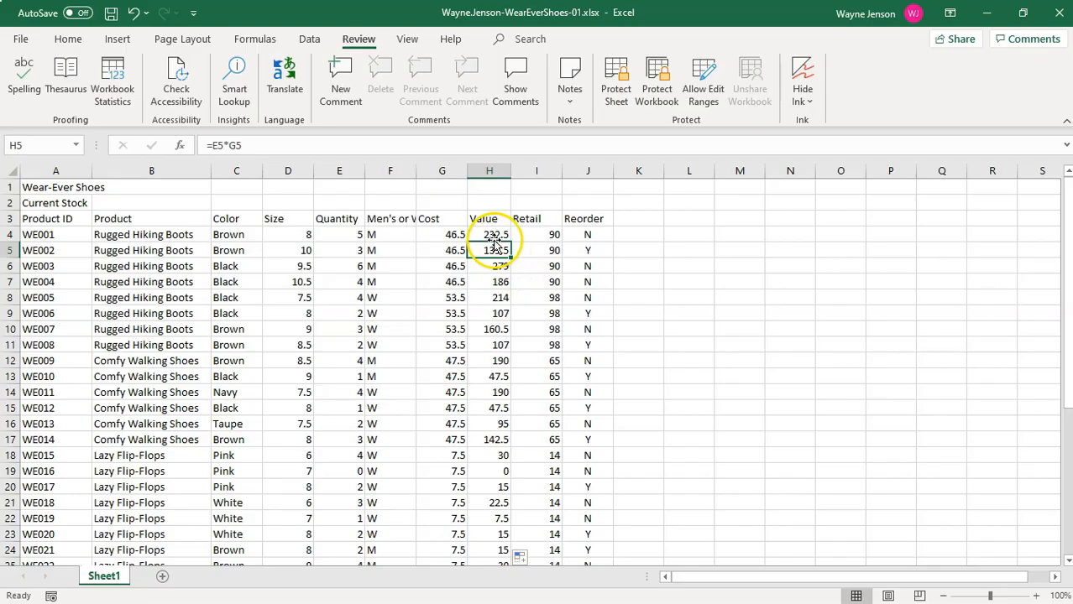
{"action": "left_click", "coordinate": [494, 236]}
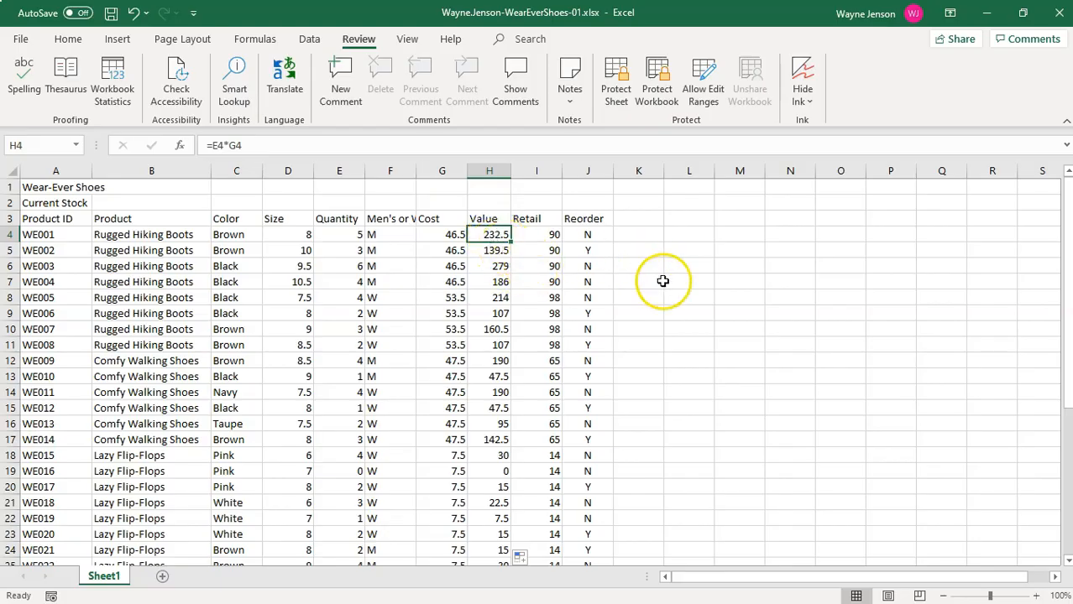
{"action": "scroll", "coordinate": [665, 281], "scroll_direction": "down", "scroll_amount": 7}
{"action": "scroll", "coordinate": [685, 250], "scroll_direction": "up", "scroll_amount": 7}
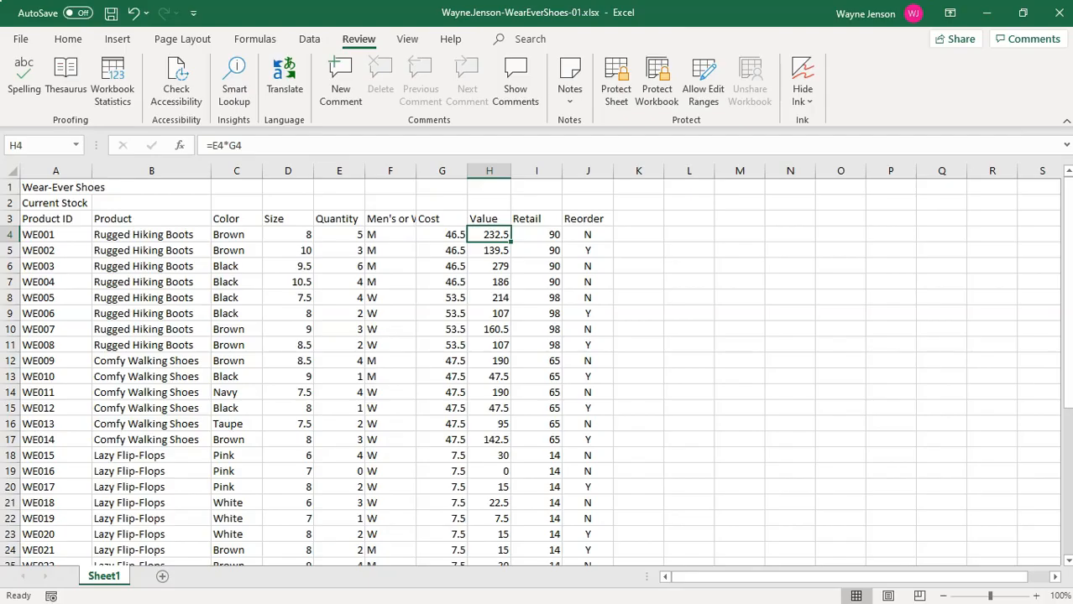
Apply the Ion theme to the workbook.
{"action": "key", "text": "ctrl+Home"}
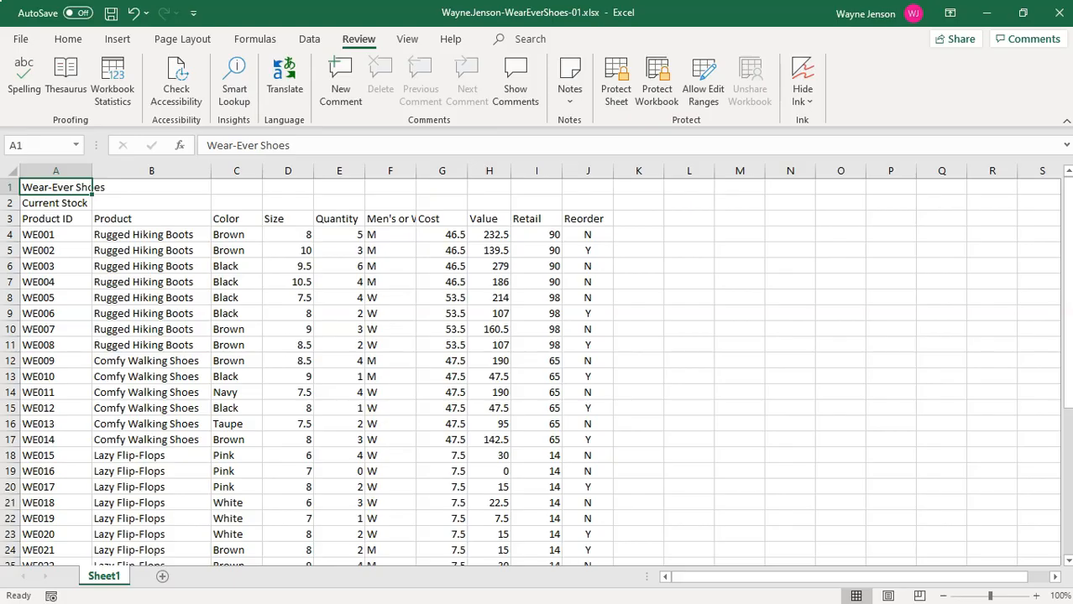
{"action": "left_click", "coordinate": [181, 42]}
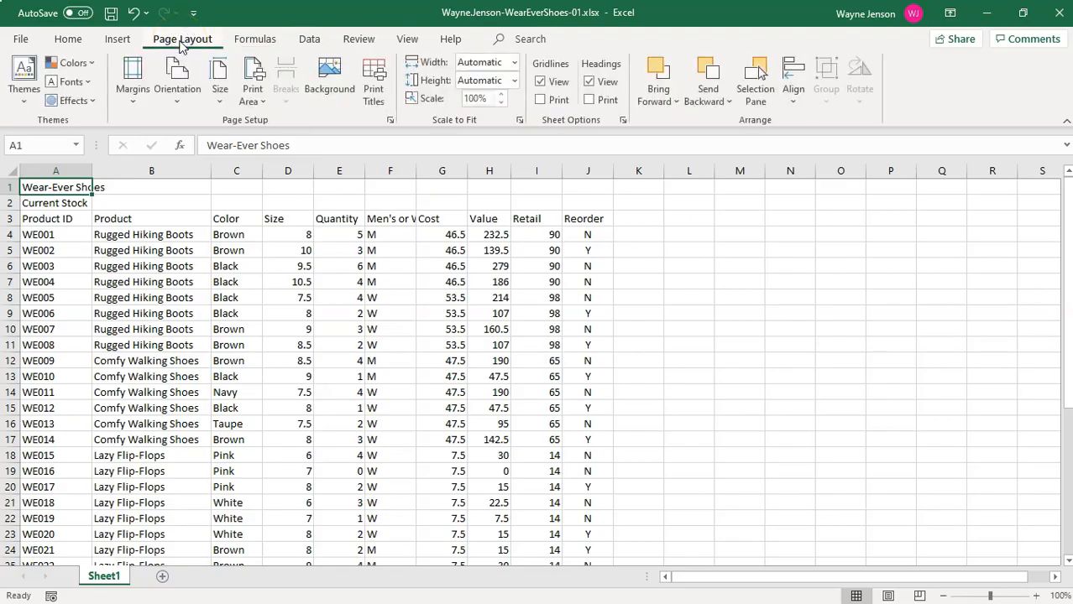
{"action": "left_click", "coordinate": [19, 107]}
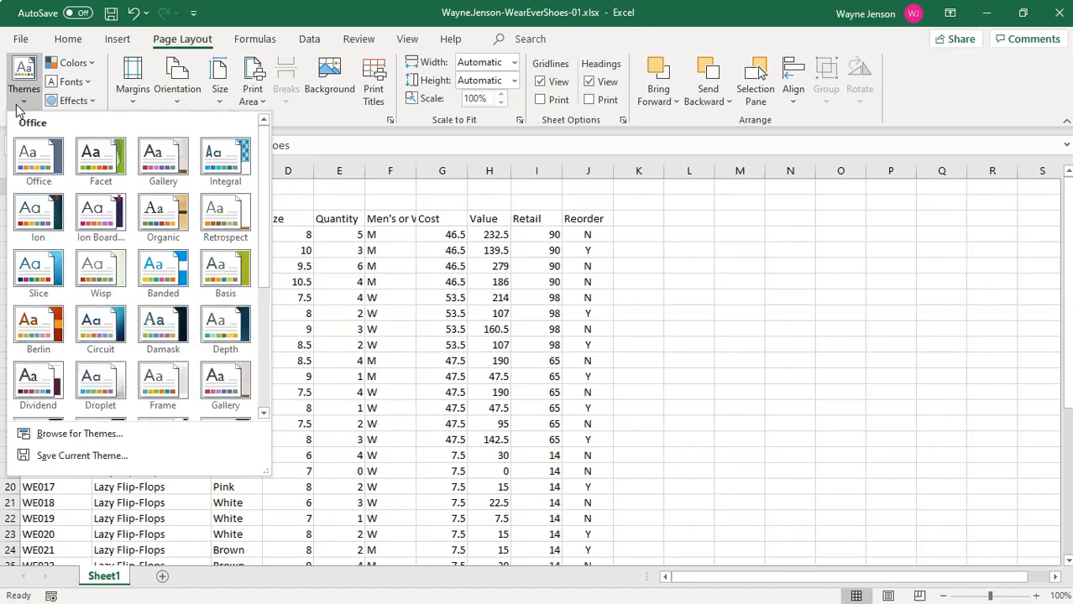
{"action": "left_click", "coordinate": [29, 216]}
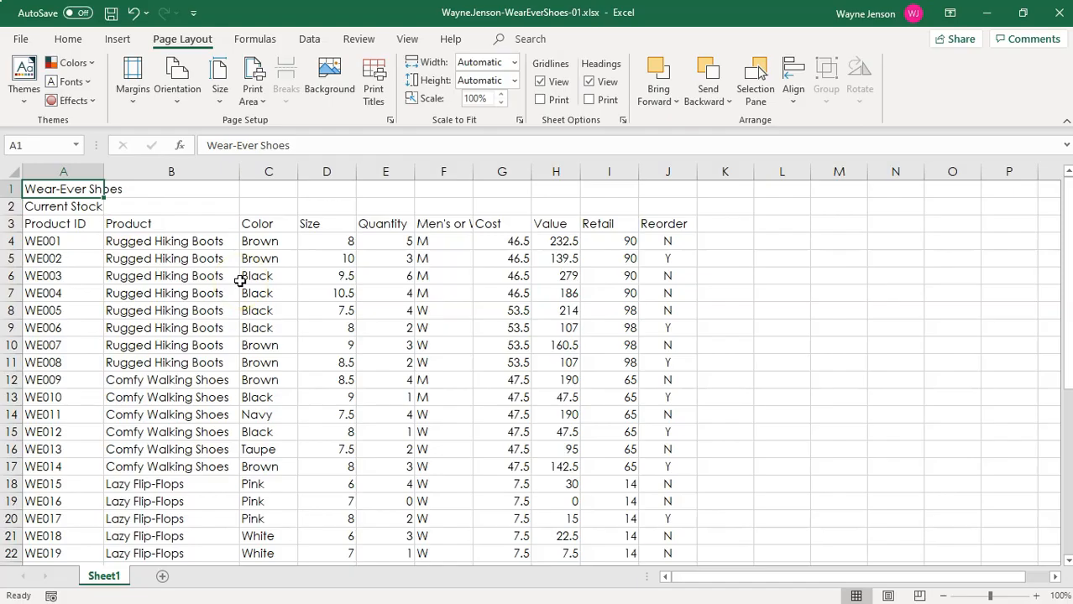
Merge and center the Wear-Ever Shoes title across cells A1 to J1.
{"action": "left_click_drag", "start_coordinate": [70, 189], "coordinate": [640, 188]}
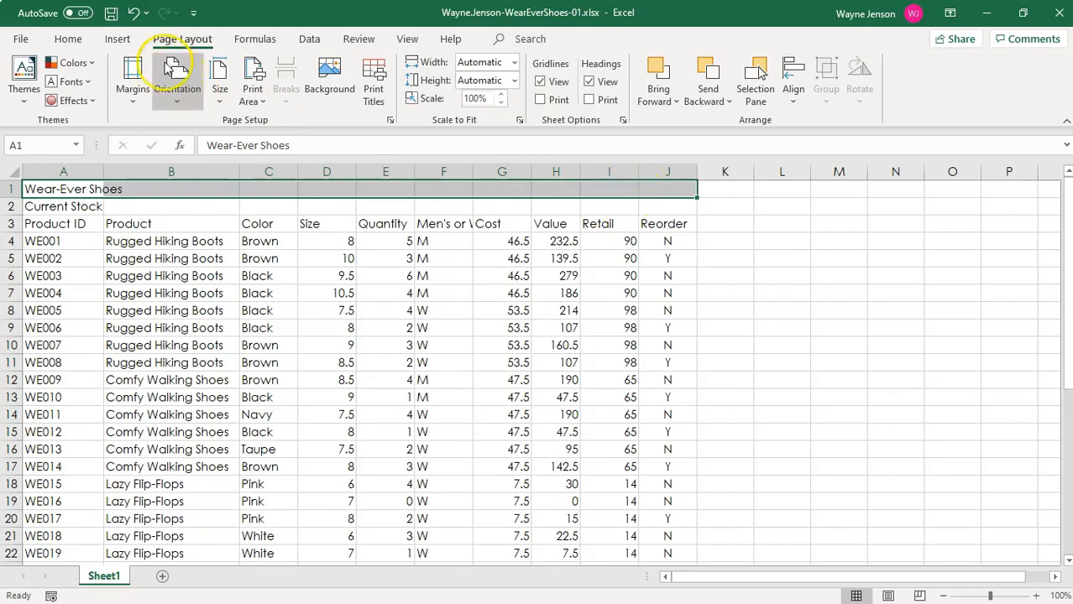
{"action": "left_click", "coordinate": [66, 44]}
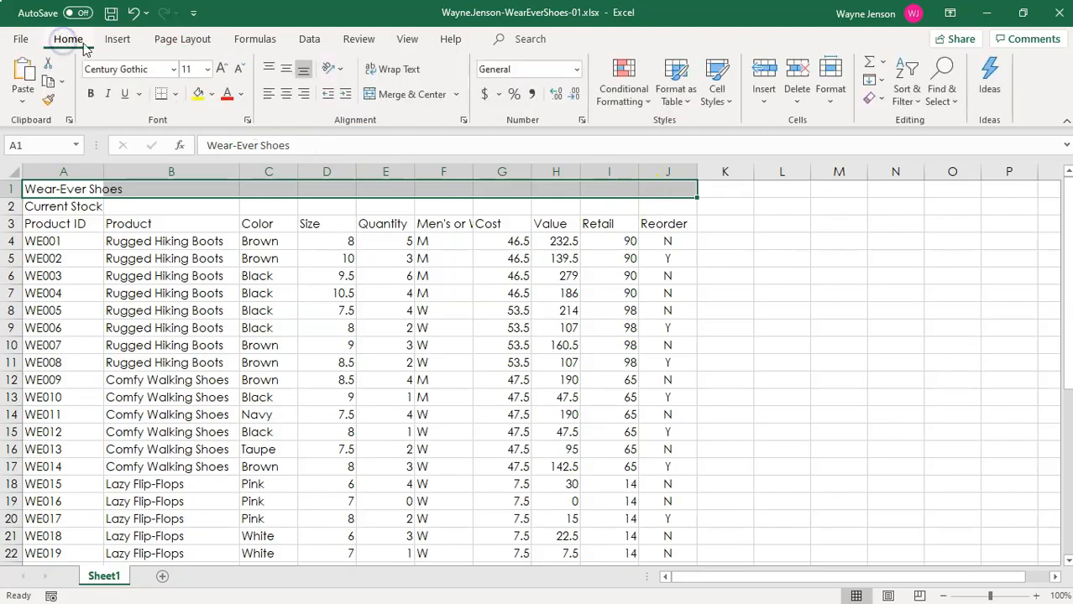
{"action": "left_click", "coordinate": [398, 95]}
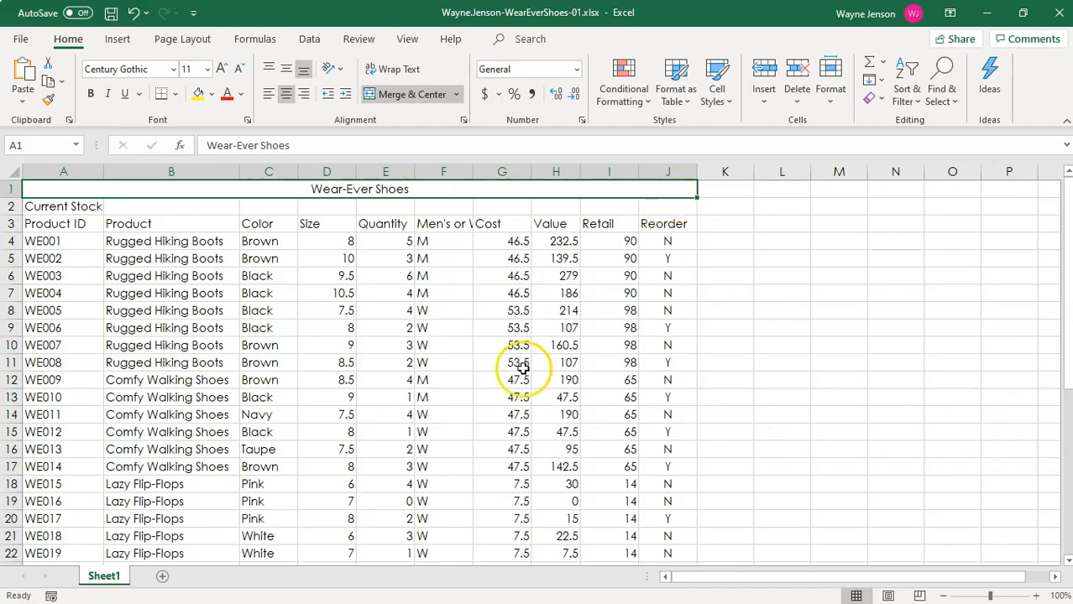
Merge and center the Current Stock subtitle across cells A2 to J2.
{"action": "left_click_drag", "start_coordinate": [71, 209], "coordinate": [646, 203]}
{"action": "left_click", "coordinate": [410, 94]}
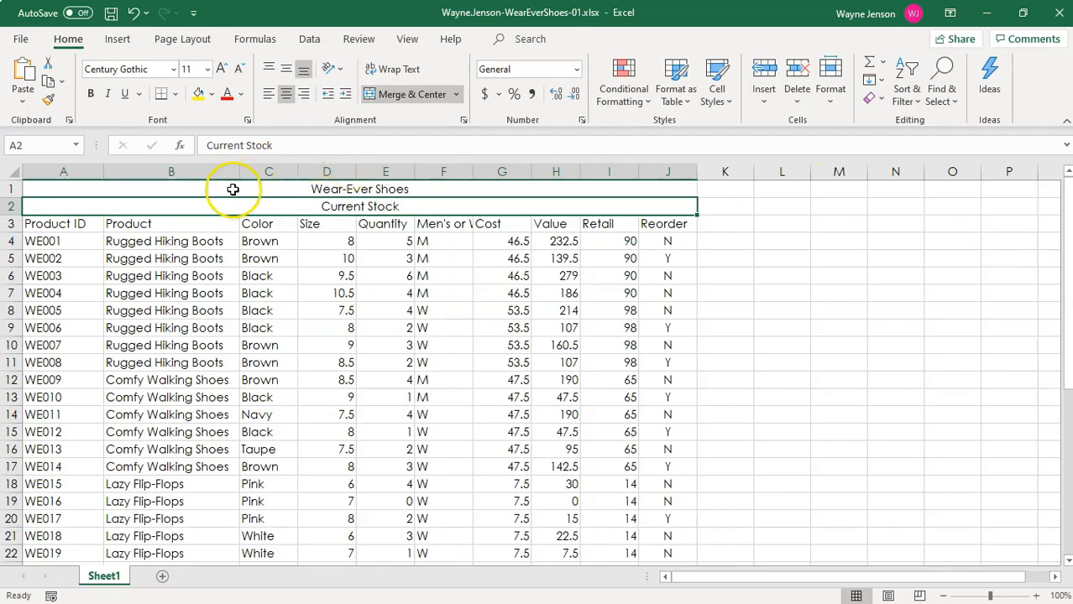
Apply the Title cell style to the Wear-Ever Shoes heading in merged cell A1.
{"action": "left_click", "coordinate": [262, 188]}
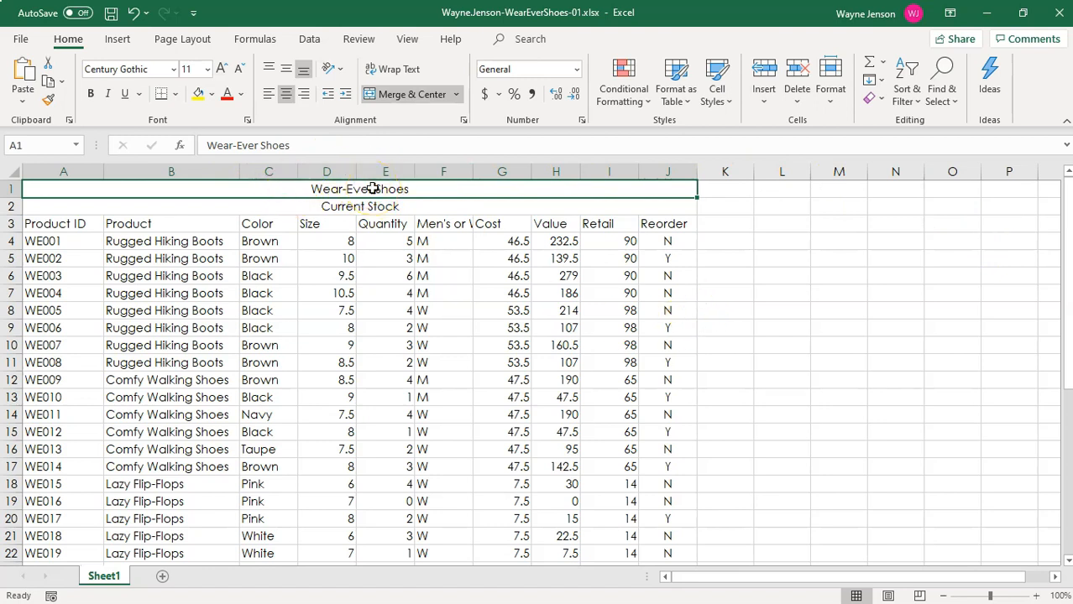
{"action": "left_click", "coordinate": [726, 102]}
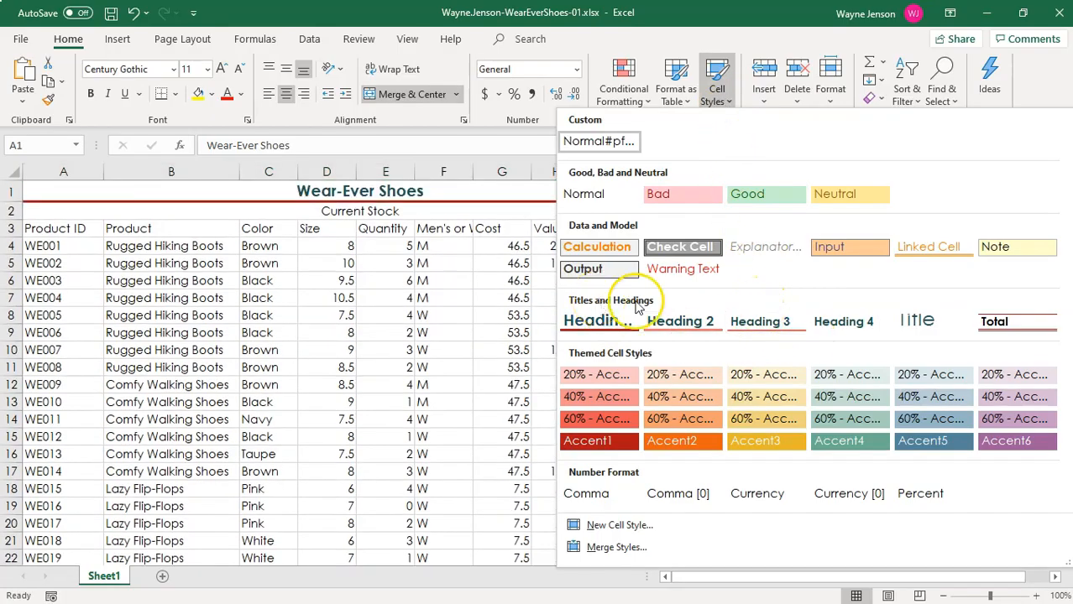
{"action": "left_click", "coordinate": [915, 322]}
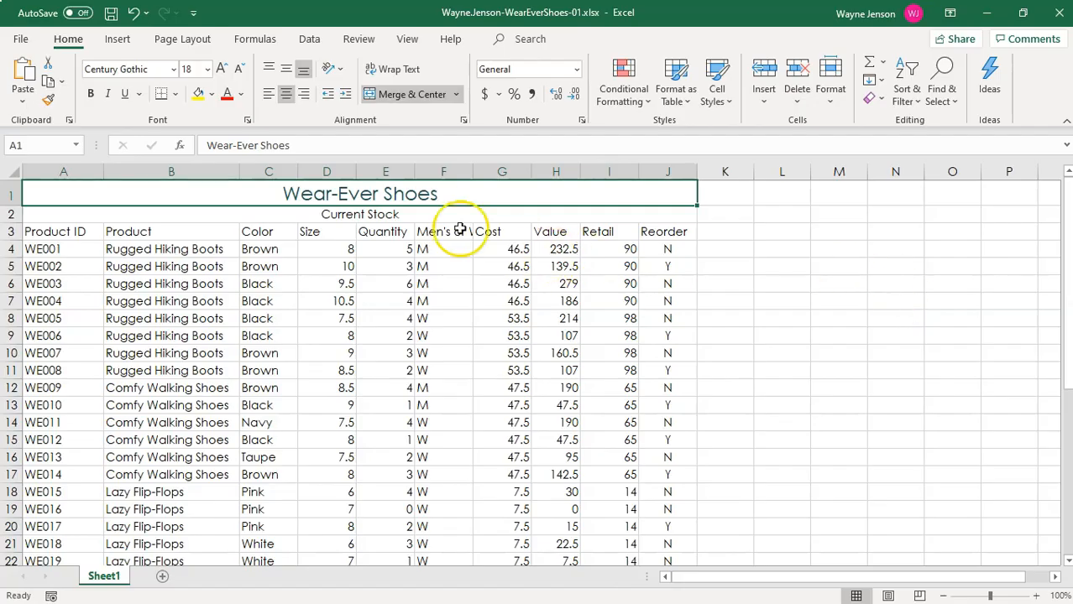
Apply the Heading 4 cell style to the Current Stock subtitle and set its font size to 14.
{"action": "left_click", "coordinate": [374, 217]}
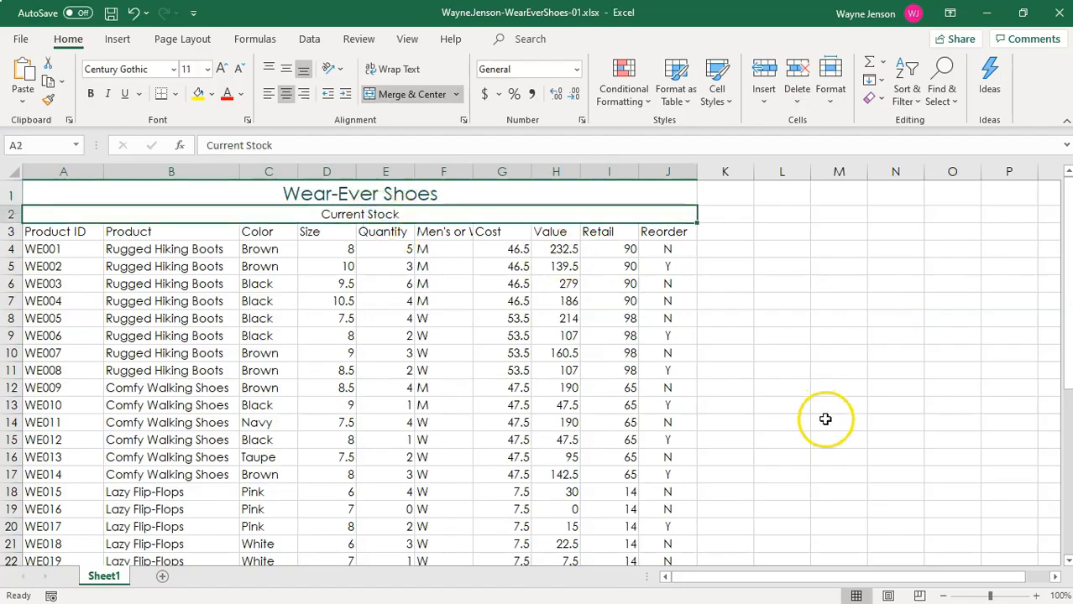
{"action": "left_click", "coordinate": [717, 88]}
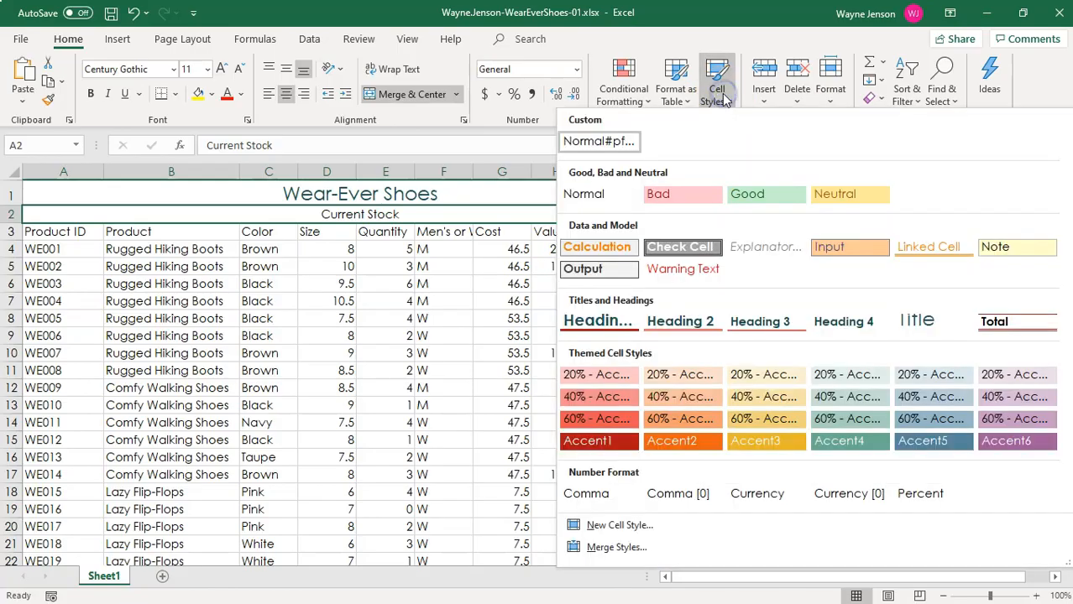
{"action": "left_click", "coordinate": [836, 323]}
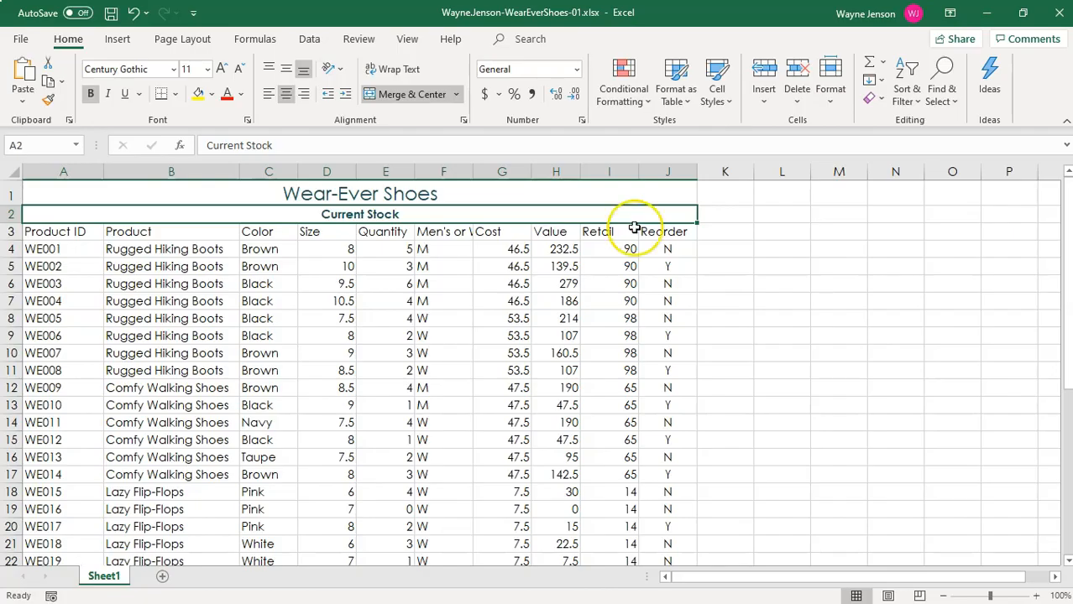
{"action": "left_click", "coordinate": [207, 70]}
{"action": "left_click", "coordinate": [199, 173]}
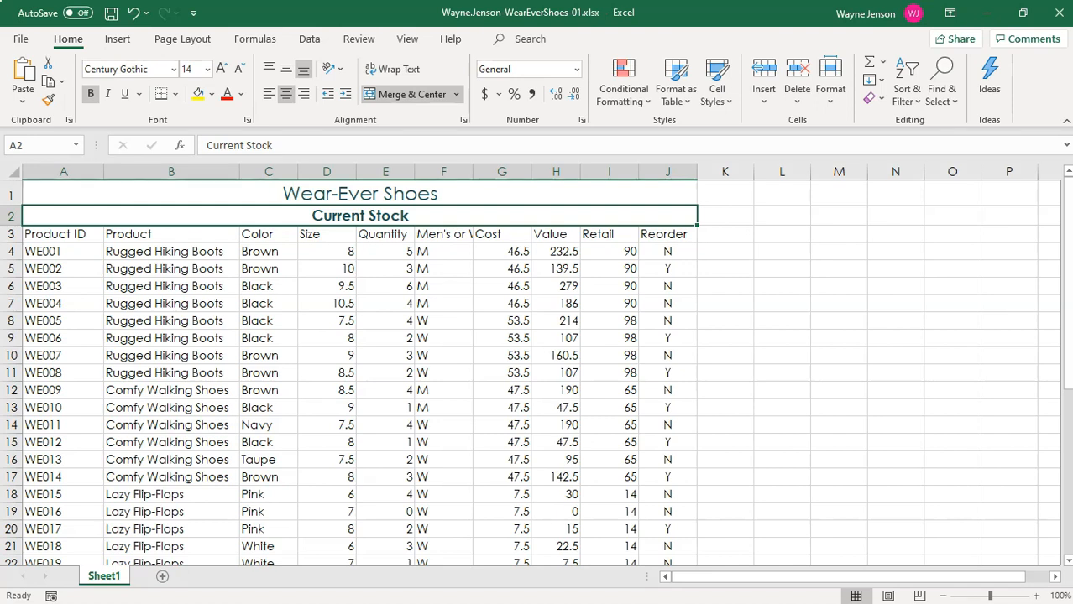
Set one uniform row height for rows 1 and 2, which hold the title and subtitle.
{"action": "left_click", "coordinate": [11, 194]}
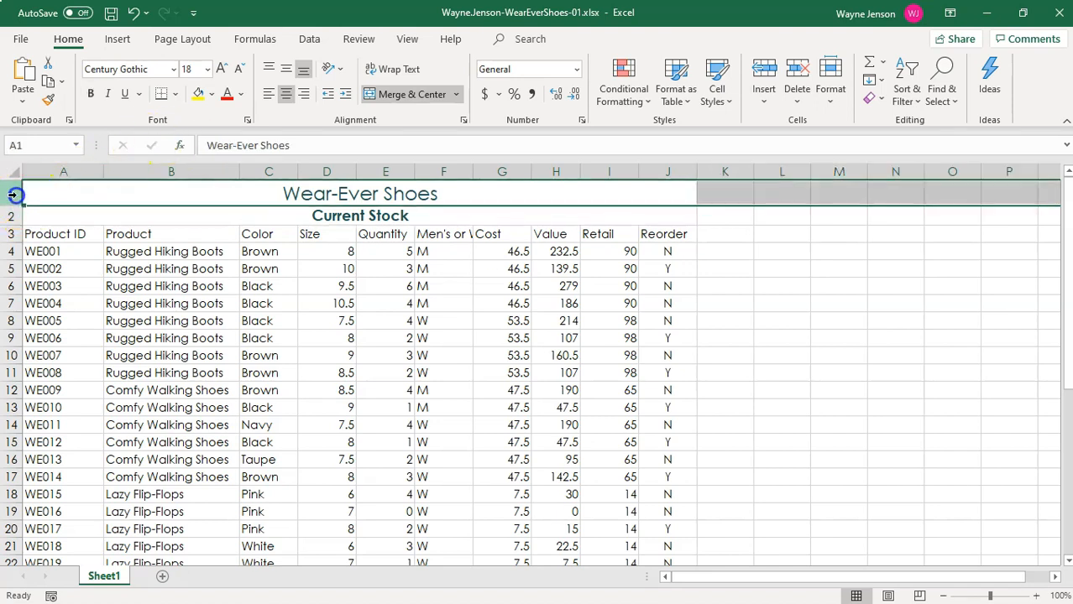
{"action": "left_click_drag", "start_coordinate": [12, 195], "coordinate": [7, 223]}
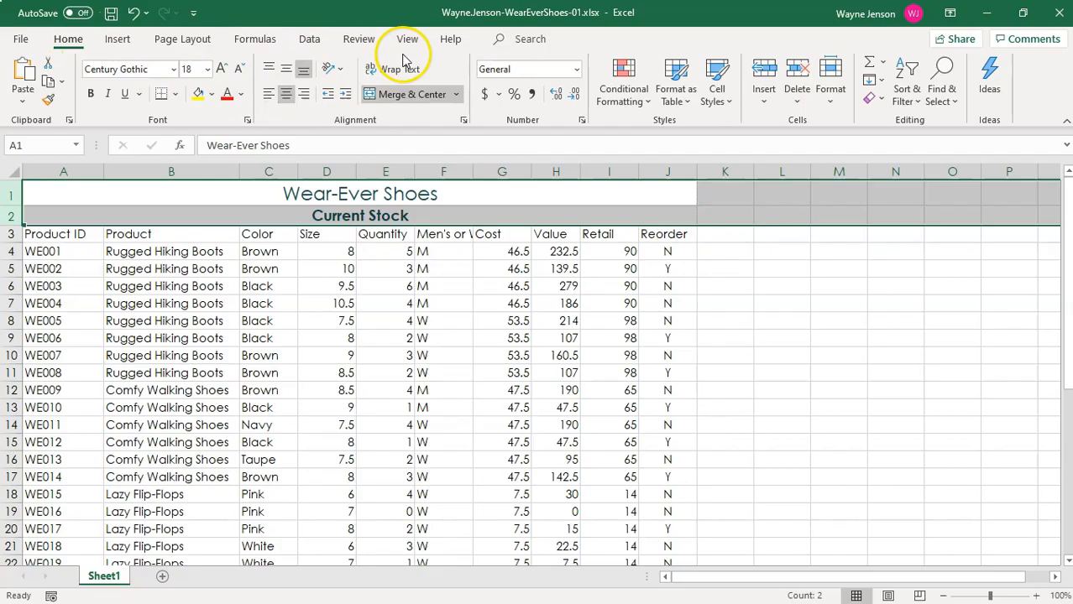
{"action": "left_click", "coordinate": [831, 81]}
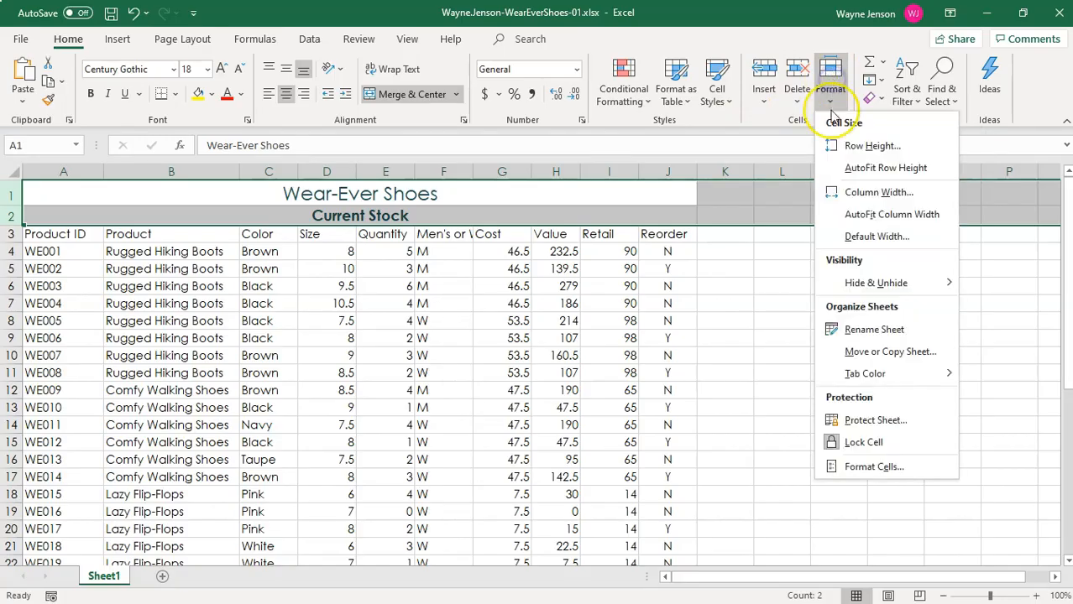
{"action": "left_click", "coordinate": [843, 145]}
{"action": "left_click", "coordinate": [811, 234]}
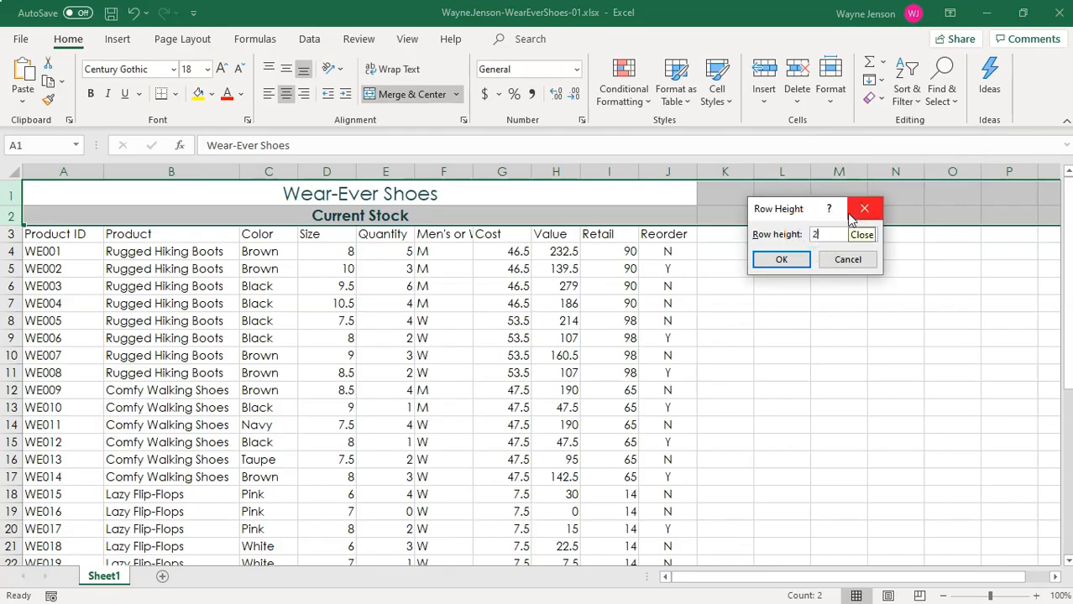
{"action": "left_click", "coordinate": [851, 215]}
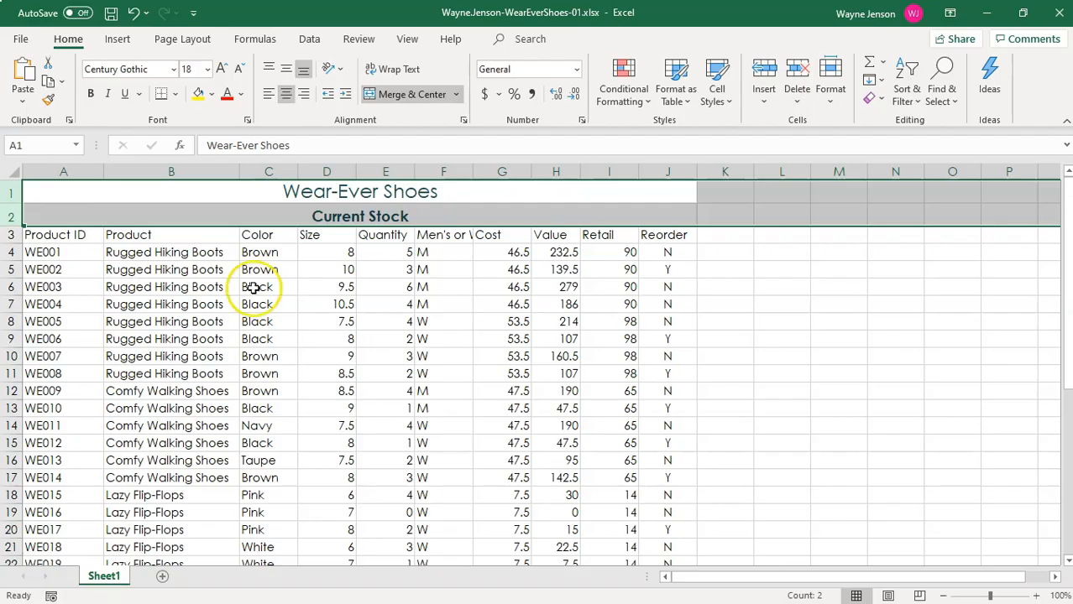
Apply the Light Yellow, 40% - Accent3 cell style to the column headings in A3 to J3 and make them bold.
{"action": "left_click", "coordinate": [44, 236]}
{"action": "left_click_drag", "start_coordinate": [65, 235], "coordinate": [658, 237]}
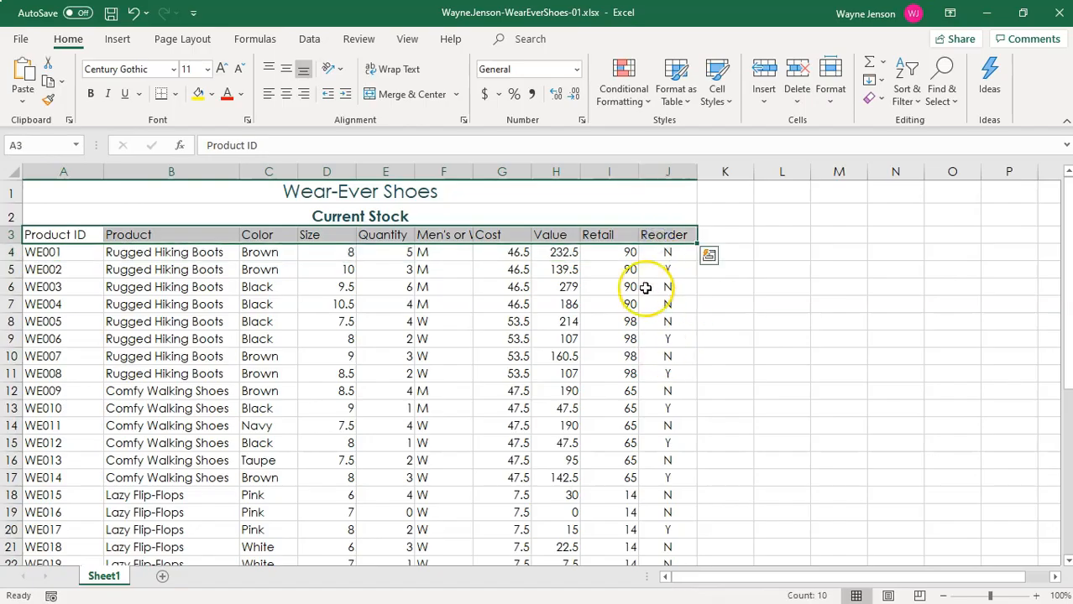
{"action": "left_click", "coordinate": [720, 94]}
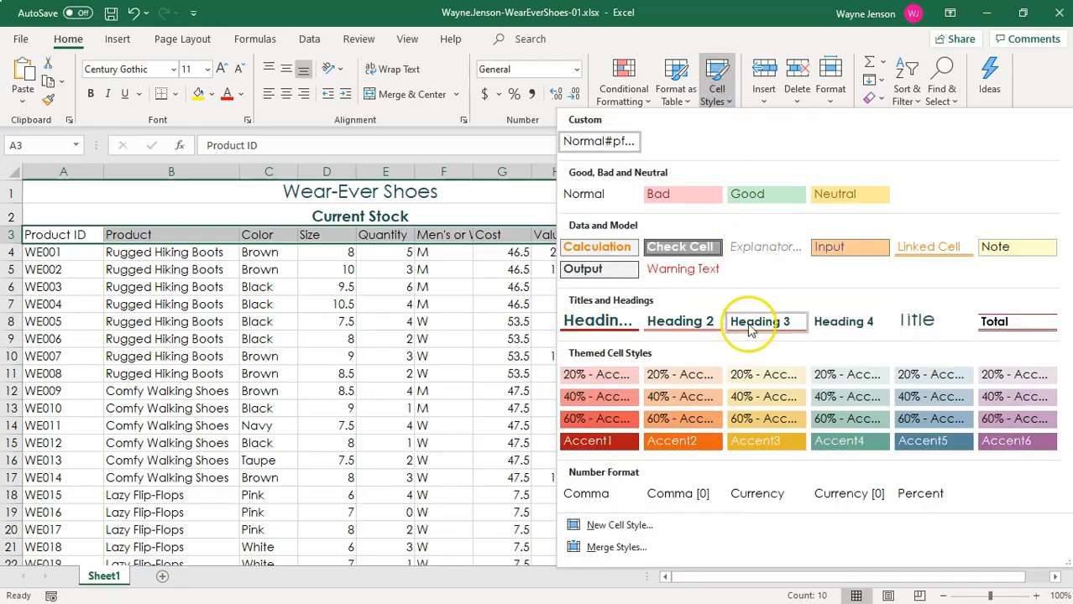
{"action": "left_click", "coordinate": [762, 400]}
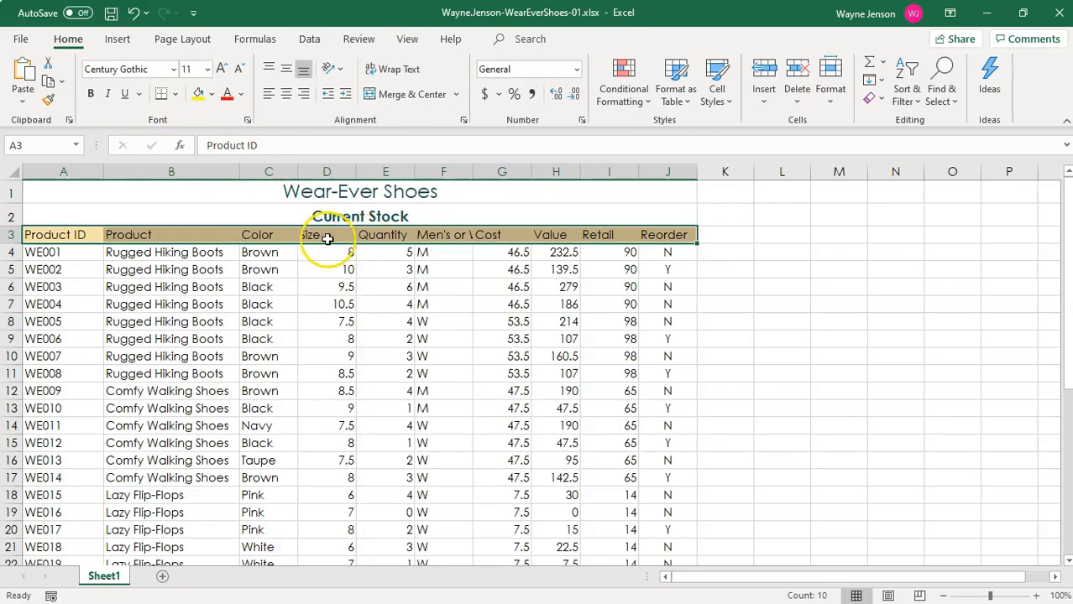
{"action": "left_click", "coordinate": [90, 94]}
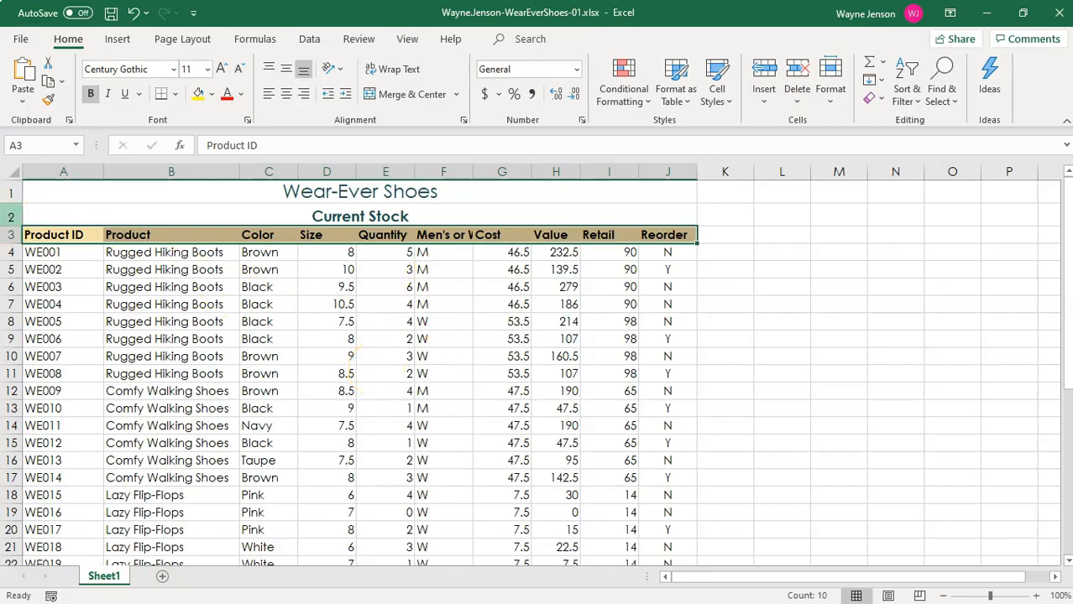
Increase the height of the column heading row 3 slightly.
{"action": "left_click", "coordinate": [11, 234]}
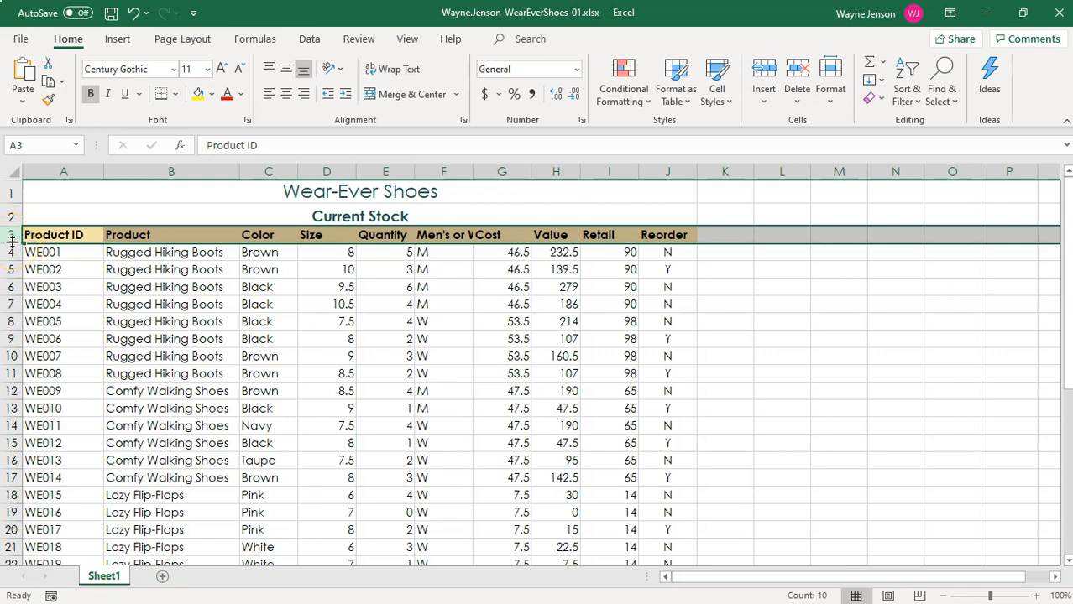
{"action": "left_click_drag", "start_coordinate": [13, 241], "coordinate": [13, 246]}
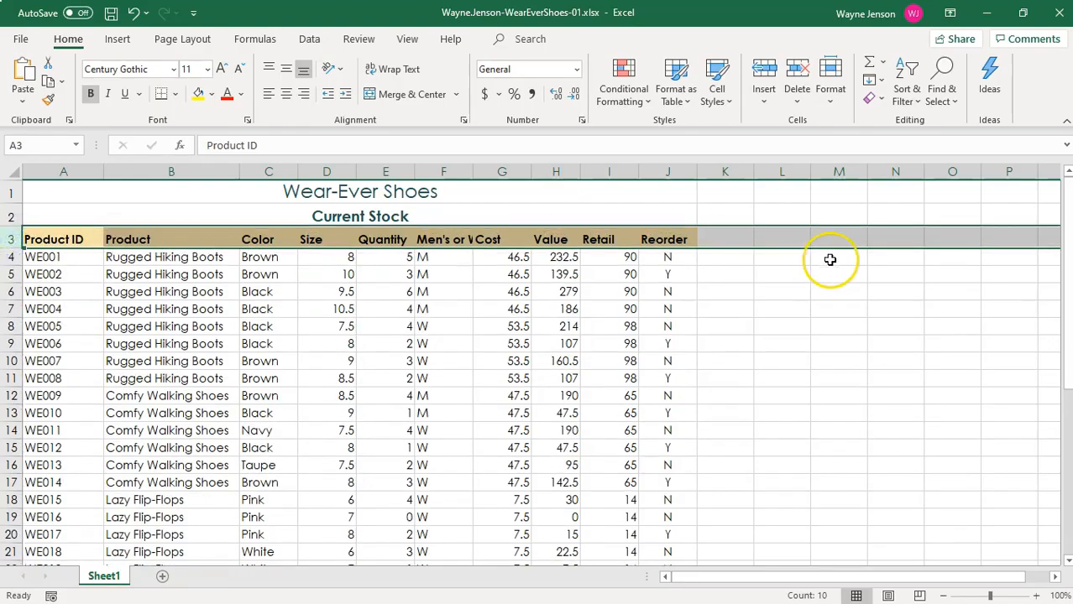
{"action": "right_click", "coordinate": [13, 242]}
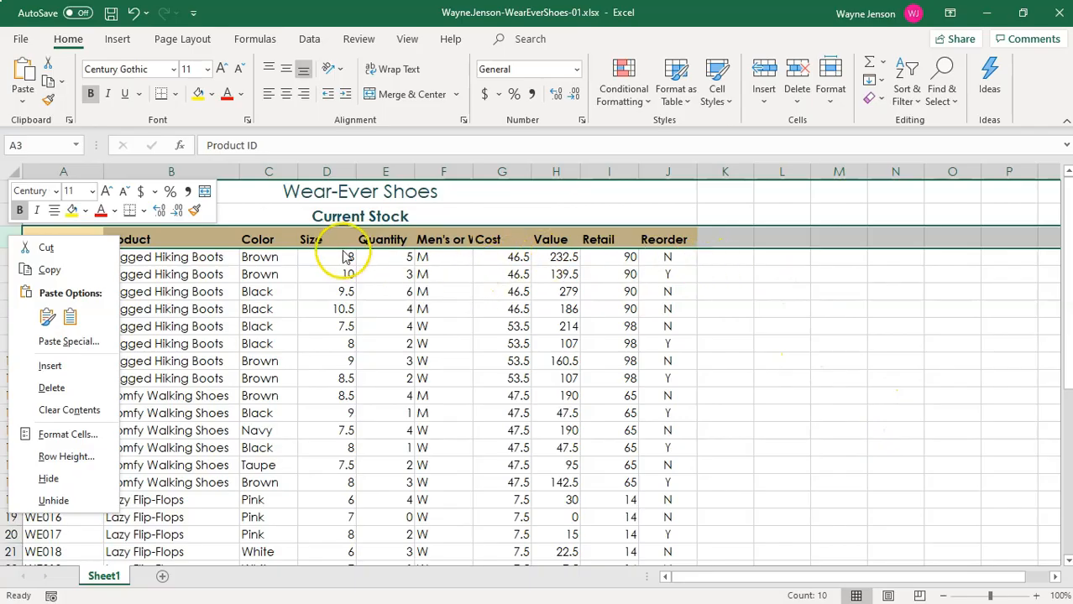
{"action": "key", "text": "Escape"}
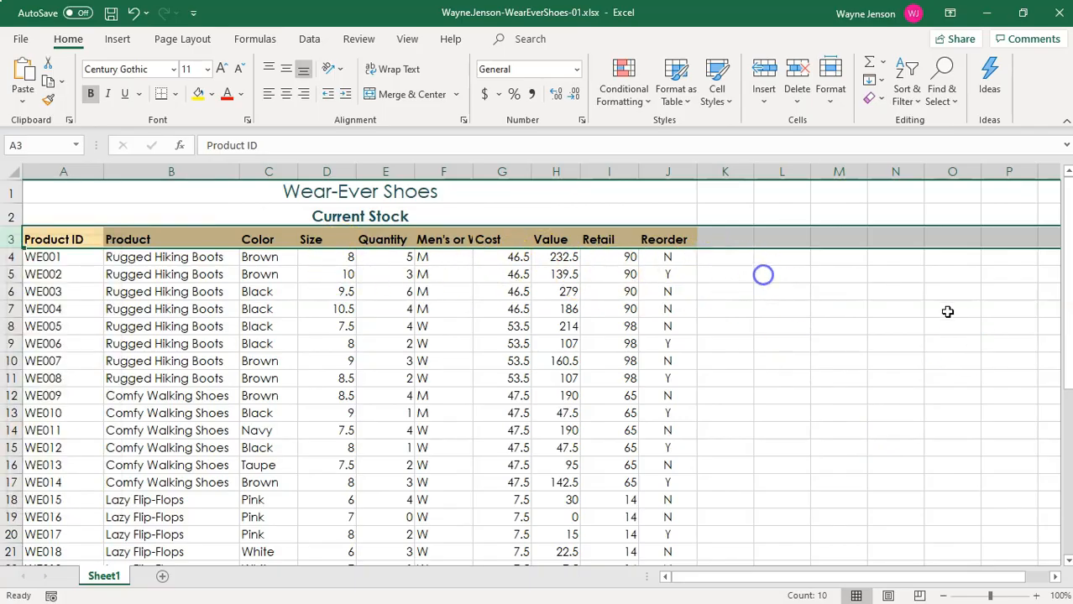
{"action": "right_click", "coordinate": [11, 239]}
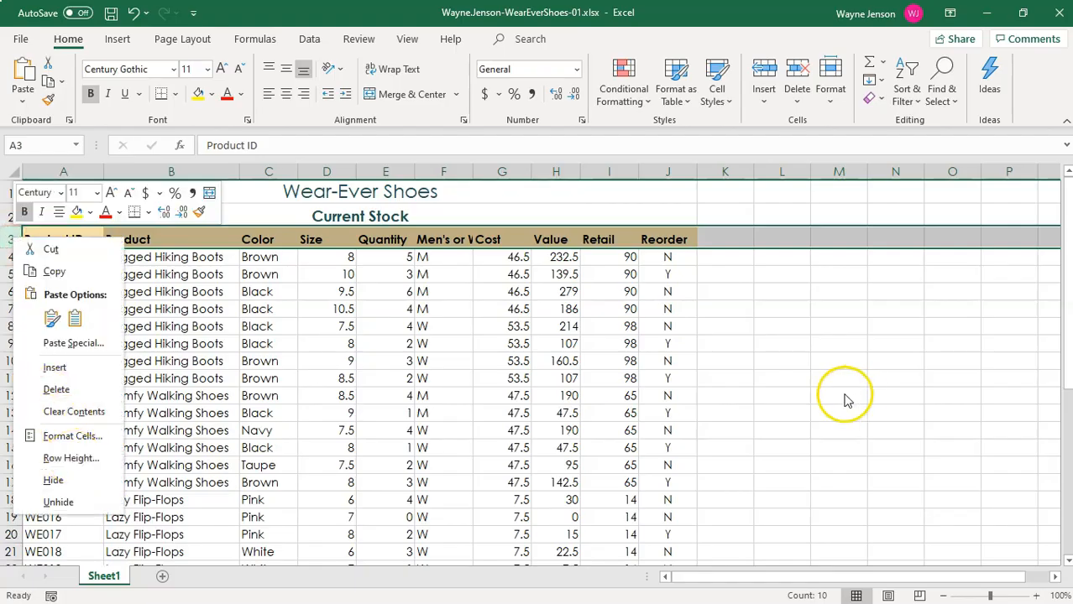
{"action": "left_click", "coordinate": [815, 389]}
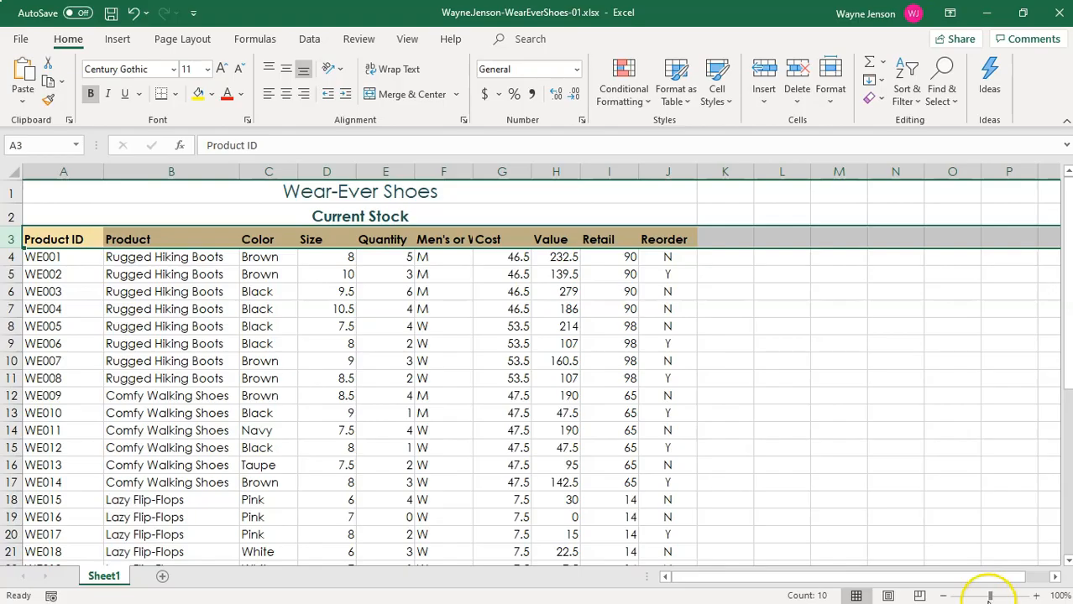
Center the size, quantity and men's or women's data horizontally in cells D4 to F39.
{"action": "left_click", "coordinate": [946, 596]}
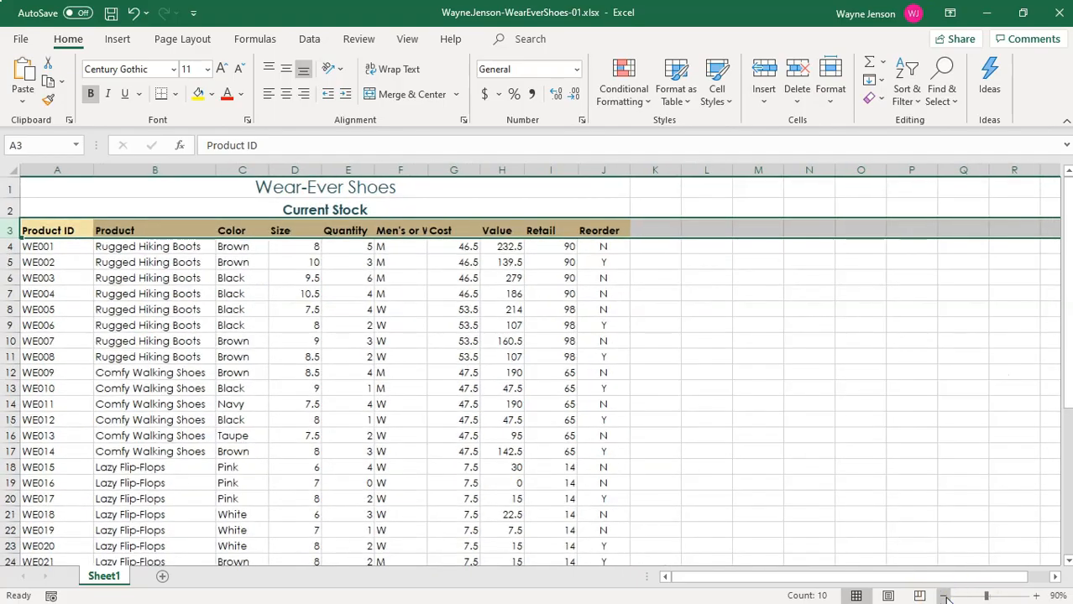
{"action": "left_click", "coordinate": [946, 596]}
{"action": "left_click", "coordinate": [946, 596]}
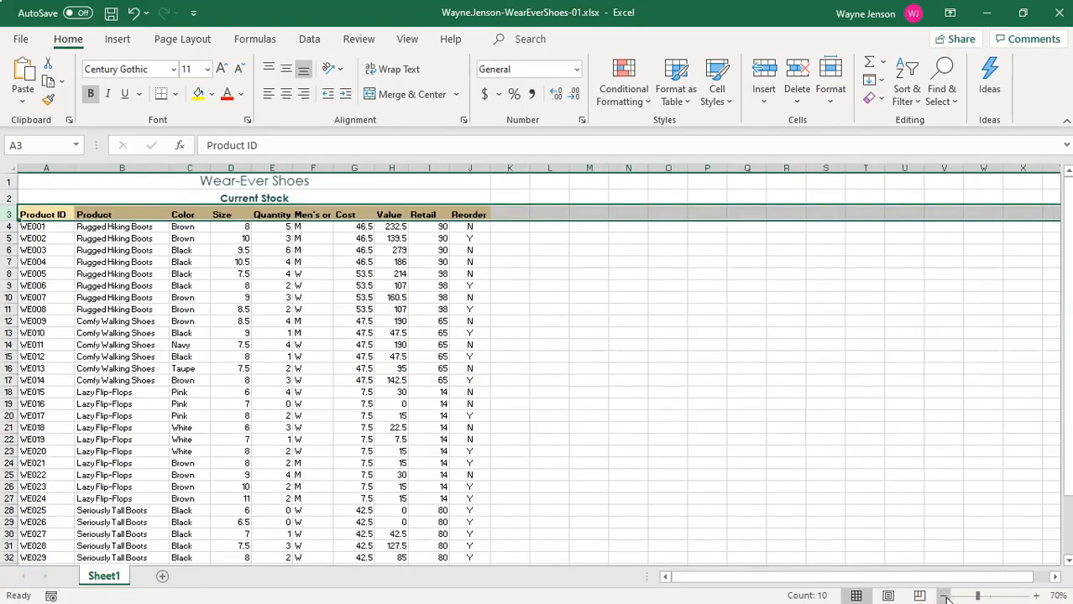
{"action": "left_click", "coordinate": [946, 596]}
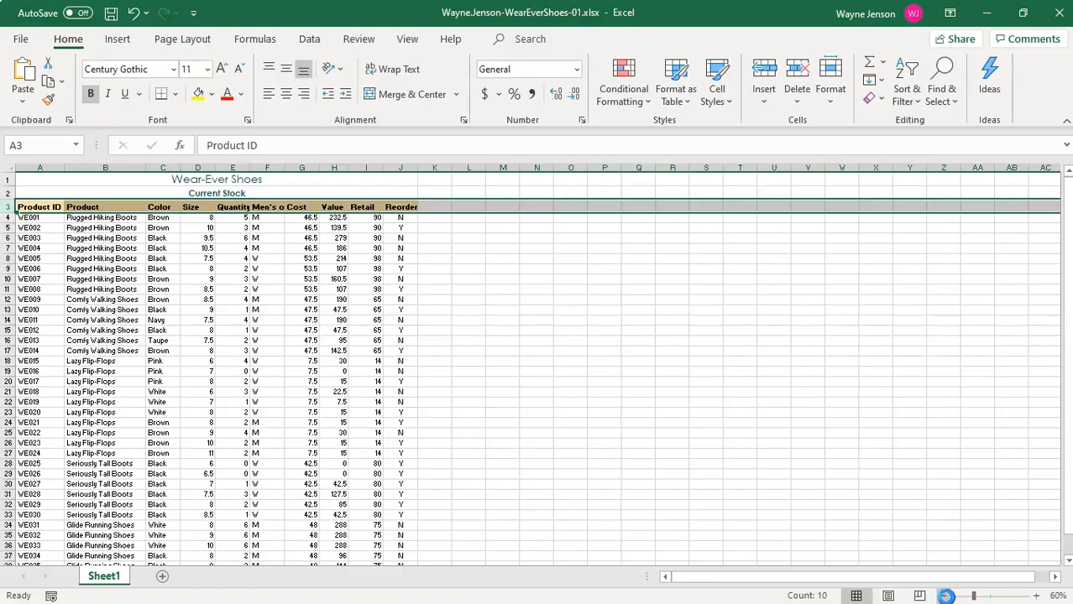
{"action": "left_click", "coordinate": [946, 596]}
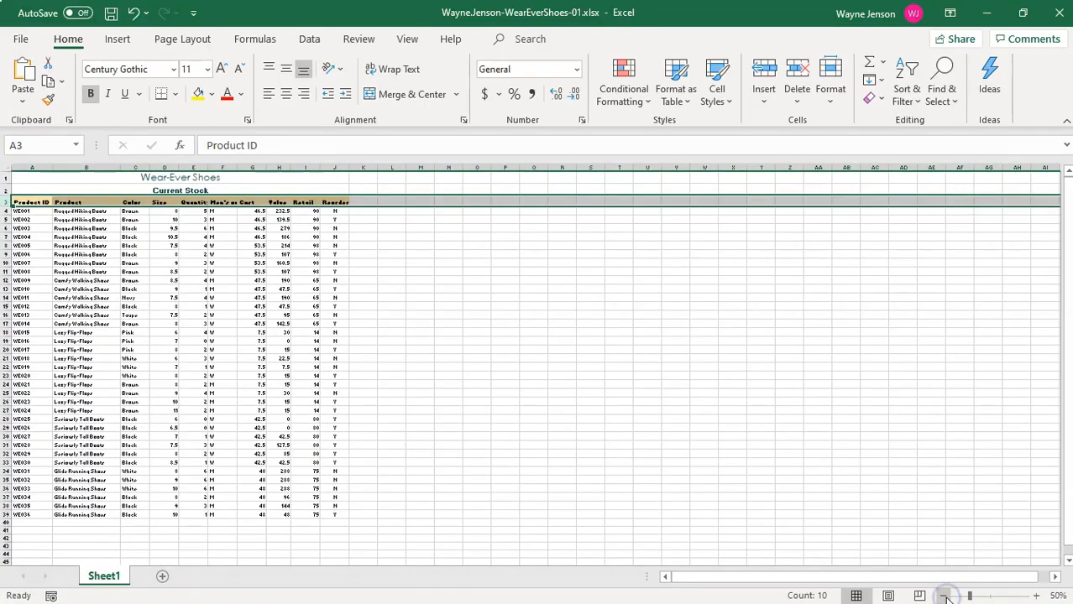
{"action": "left_click", "coordinate": [969, 596]}
{"action": "left_click_drag", "start_coordinate": [969, 596], "coordinate": [971, 596]}
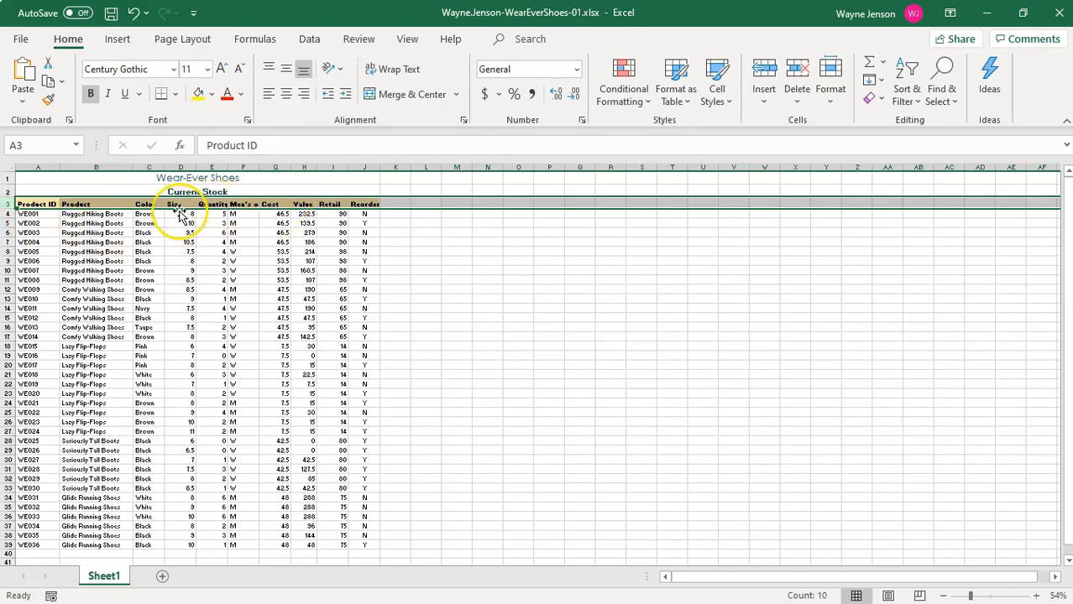
{"action": "left_click_drag", "start_coordinate": [179, 213], "coordinate": [242, 546]}
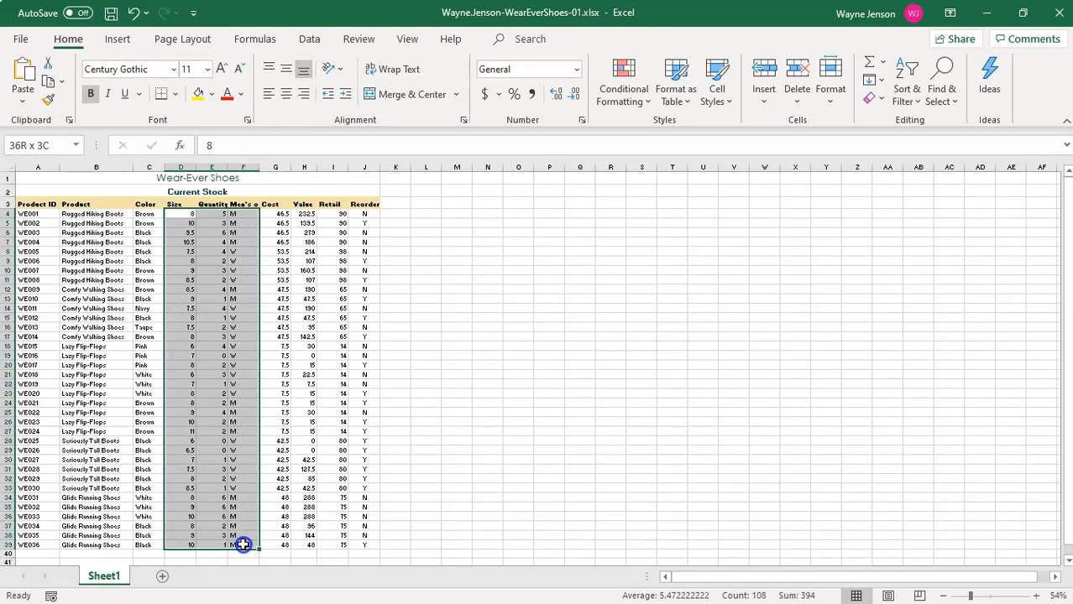
{"action": "left_click_drag", "start_coordinate": [243, 546], "coordinate": [243, 545]}
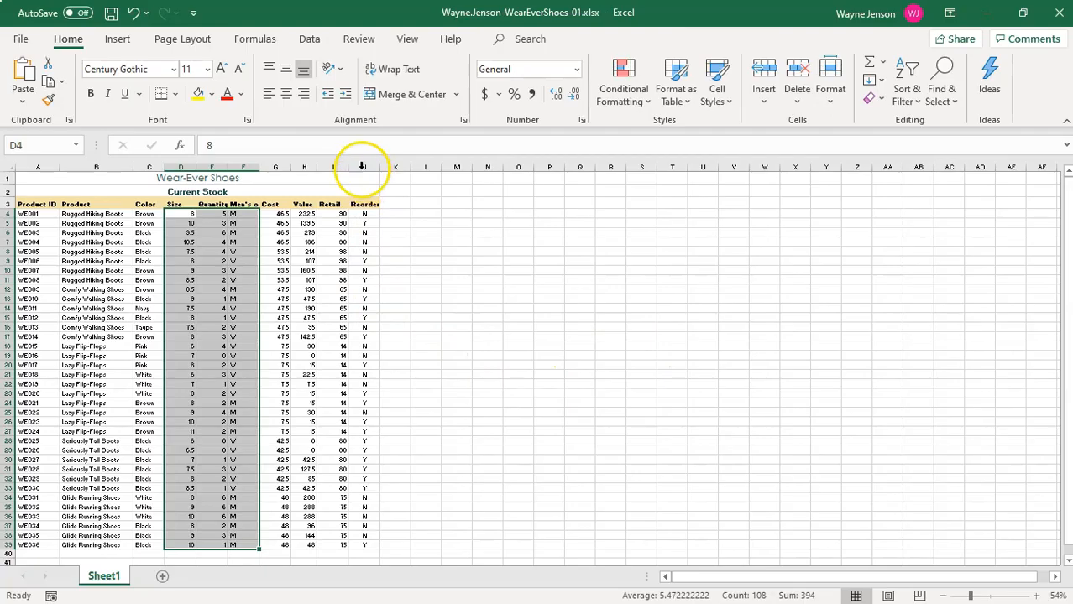
{"action": "left_click", "coordinate": [286, 95]}
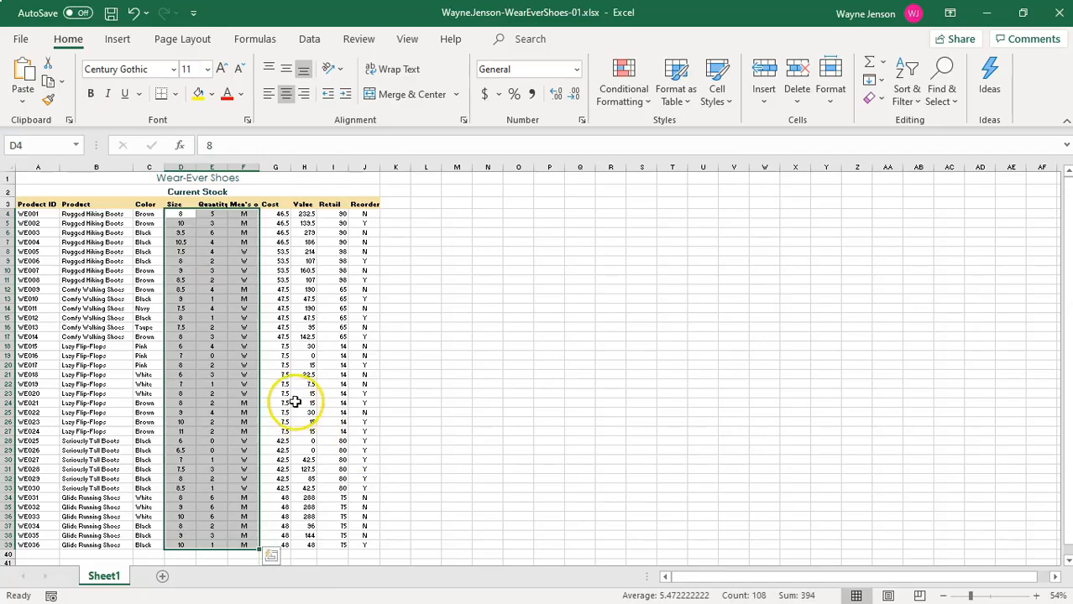
Apply the Accounting Number Format to the Cost and Value figures in cells G4 to H39.
{"action": "left_click_drag", "start_coordinate": [280, 215], "coordinate": [292, 548]}
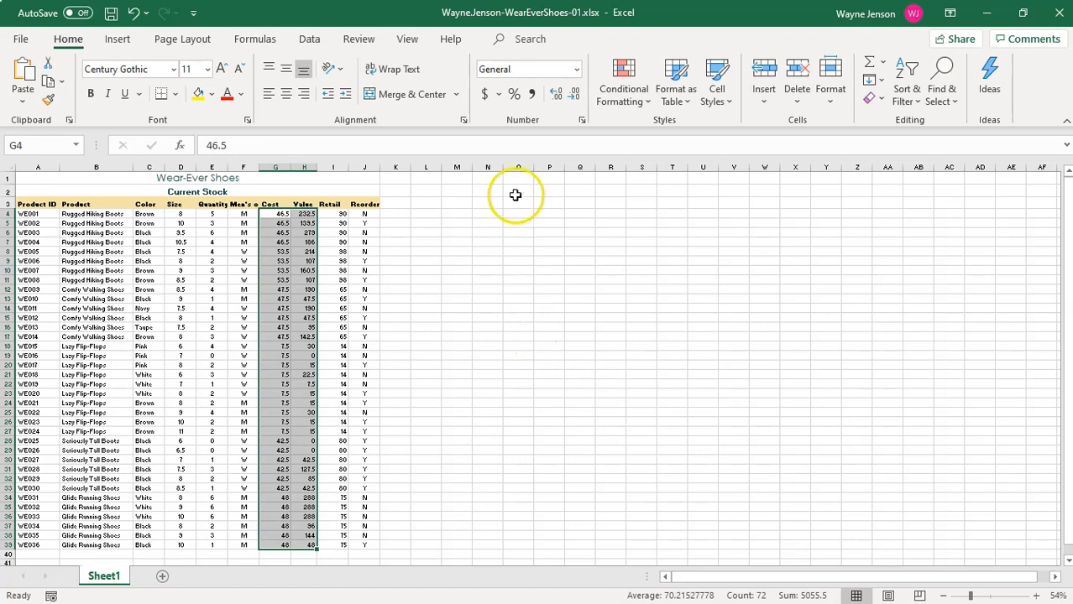
{"action": "left_click", "coordinate": [485, 96]}
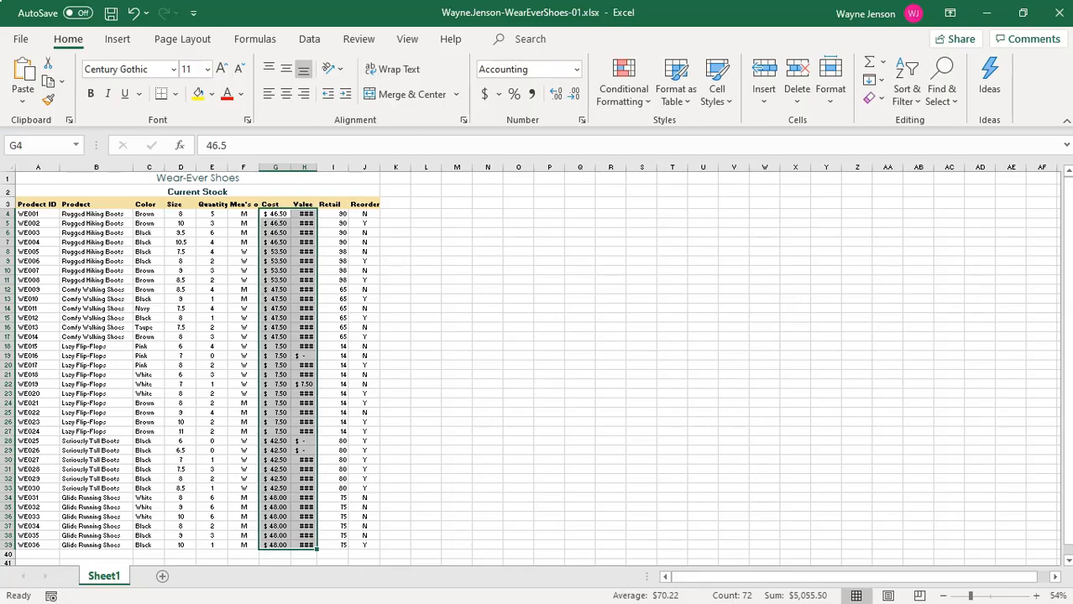
Apply all borders to the stock table in cells A3 to J39 and set its font size to 12.
{"action": "left_click", "coordinate": [31, 204]}
{"action": "left_click_drag", "start_coordinate": [31, 204], "coordinate": [356, 543]}
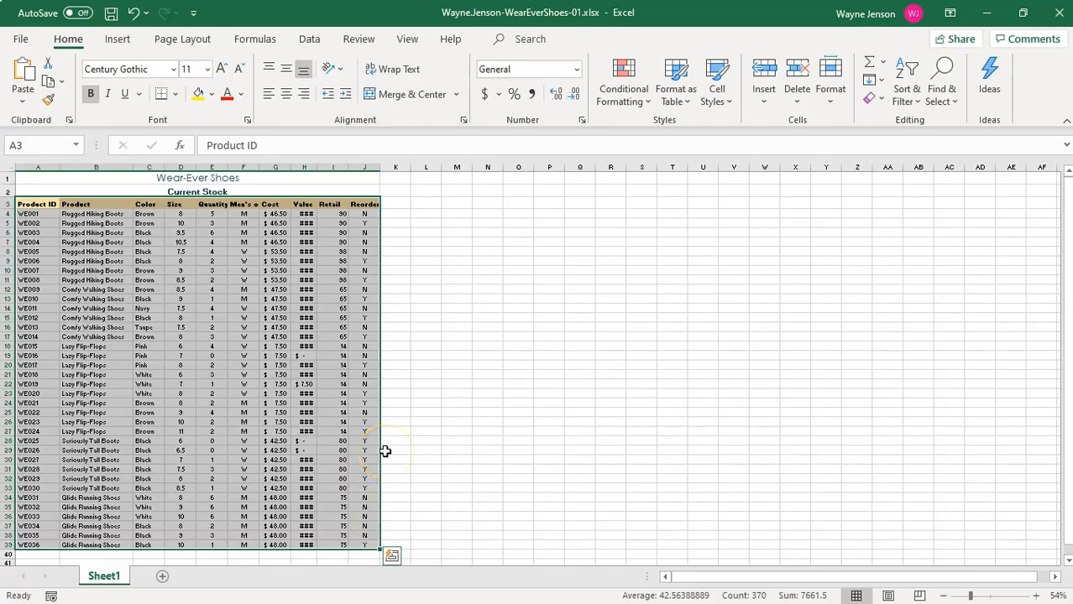
{"action": "left_click", "coordinate": [175, 93]}
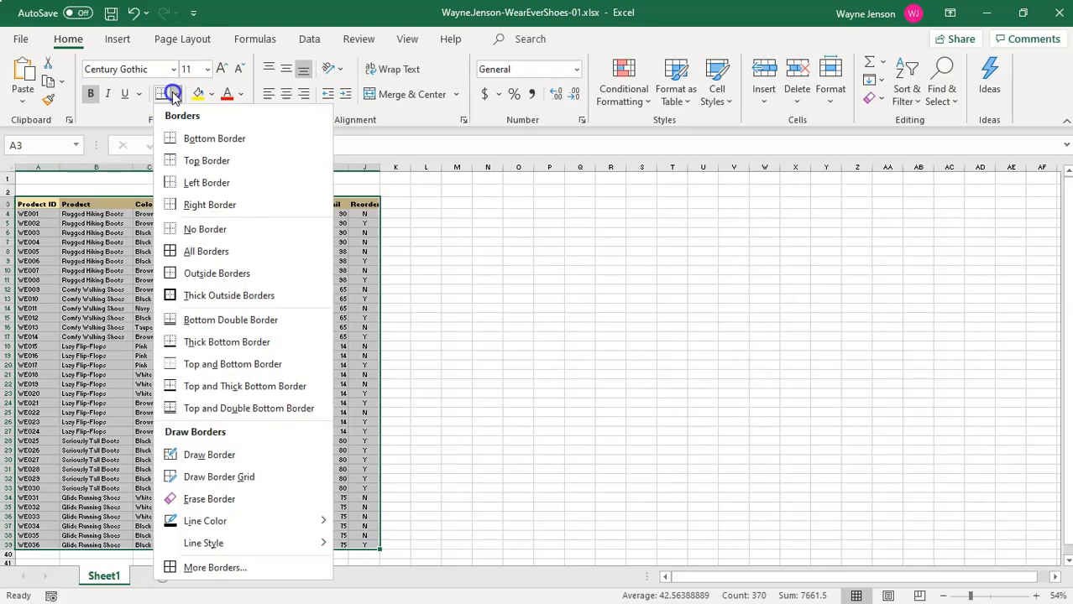
{"action": "left_click", "coordinate": [198, 256]}
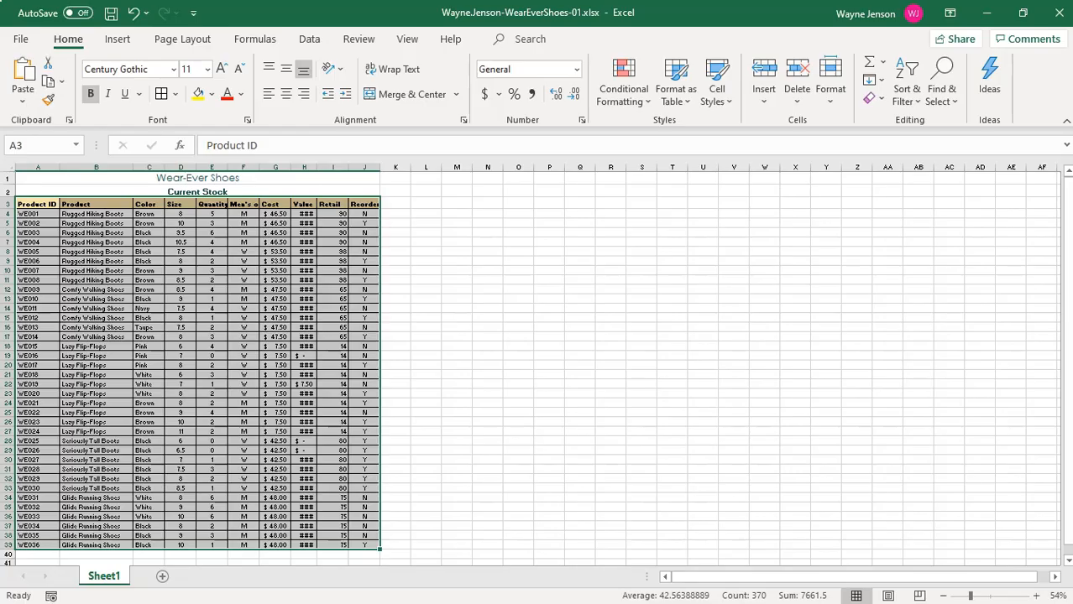
{"action": "left_click", "coordinate": [207, 73]}
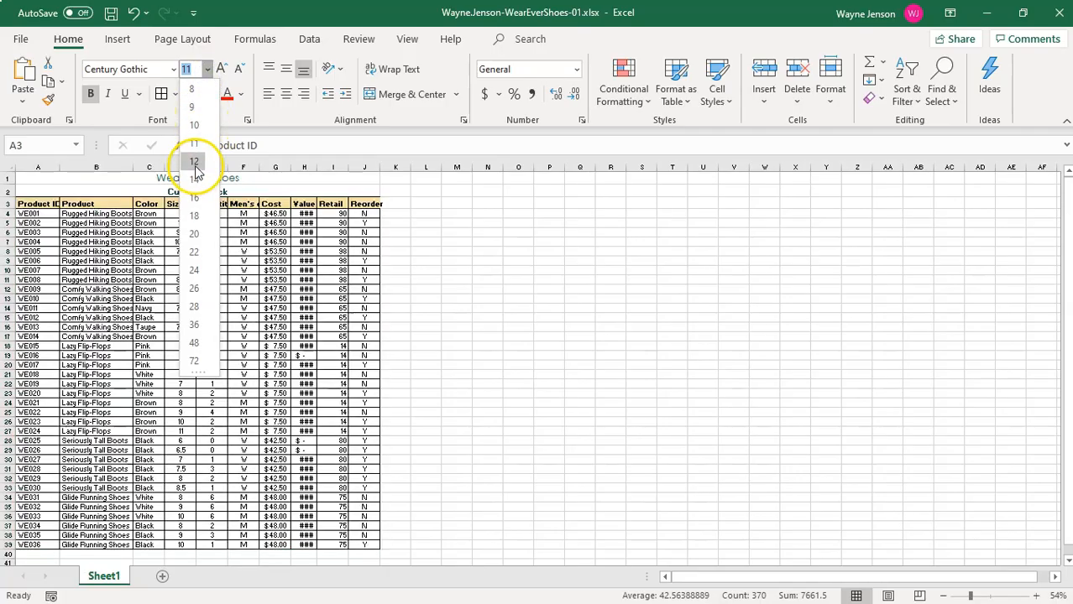
{"action": "left_click", "coordinate": [194, 162]}
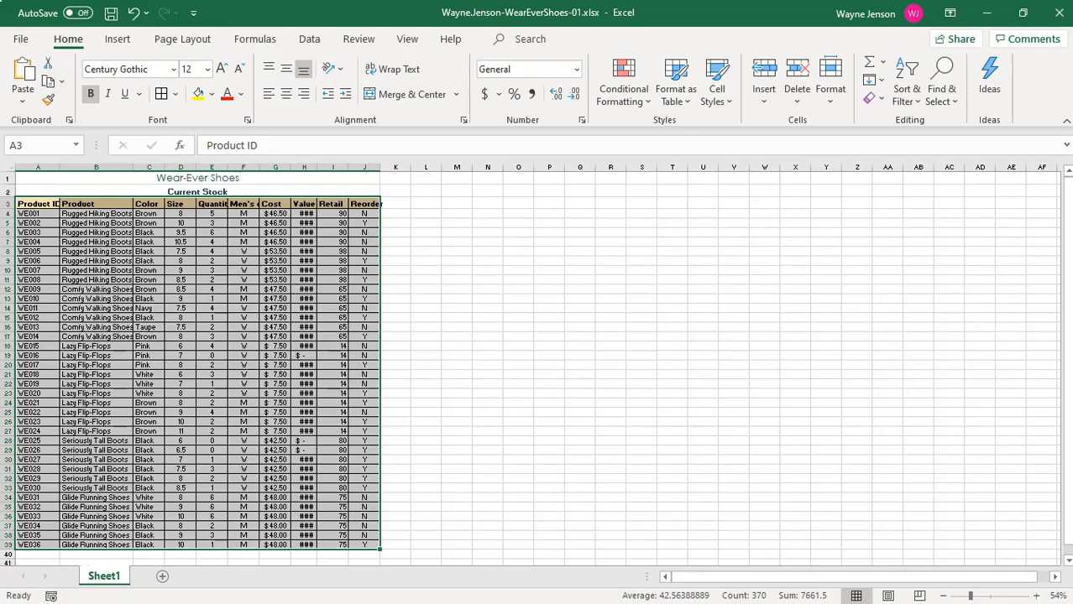
Indent the product and color entries in cells B4 to C39 by one level.
{"action": "left_click", "coordinate": [96, 251]}
{"action": "left_click_drag", "start_coordinate": [84, 213], "coordinate": [146, 546]}
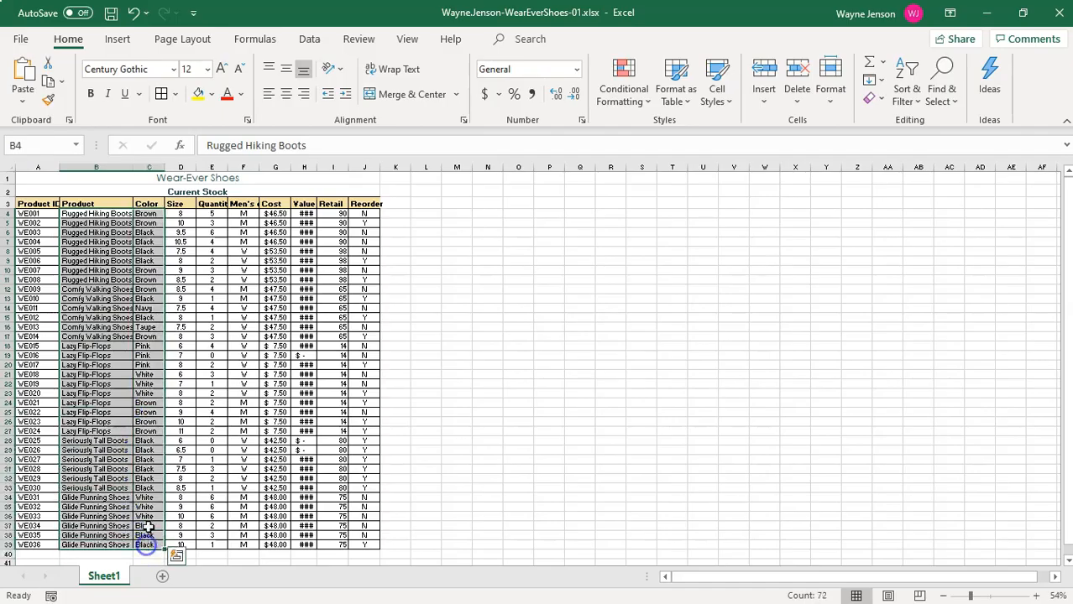
{"action": "left_click", "coordinate": [346, 95]}
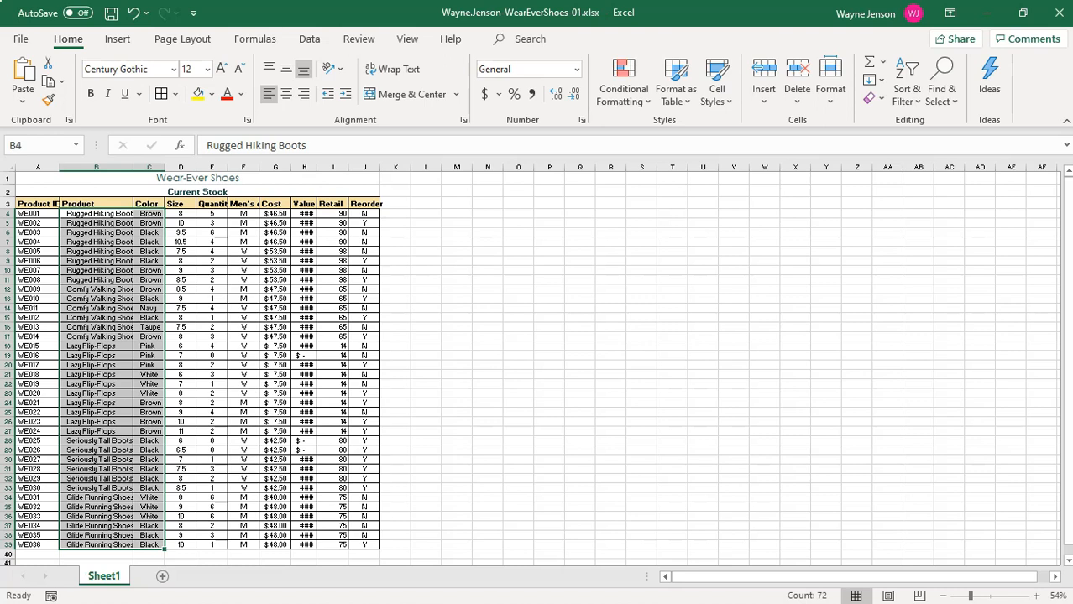
AutoFit the widths of columns A to J to their contents.
{"action": "left_click", "coordinate": [642, 356]}
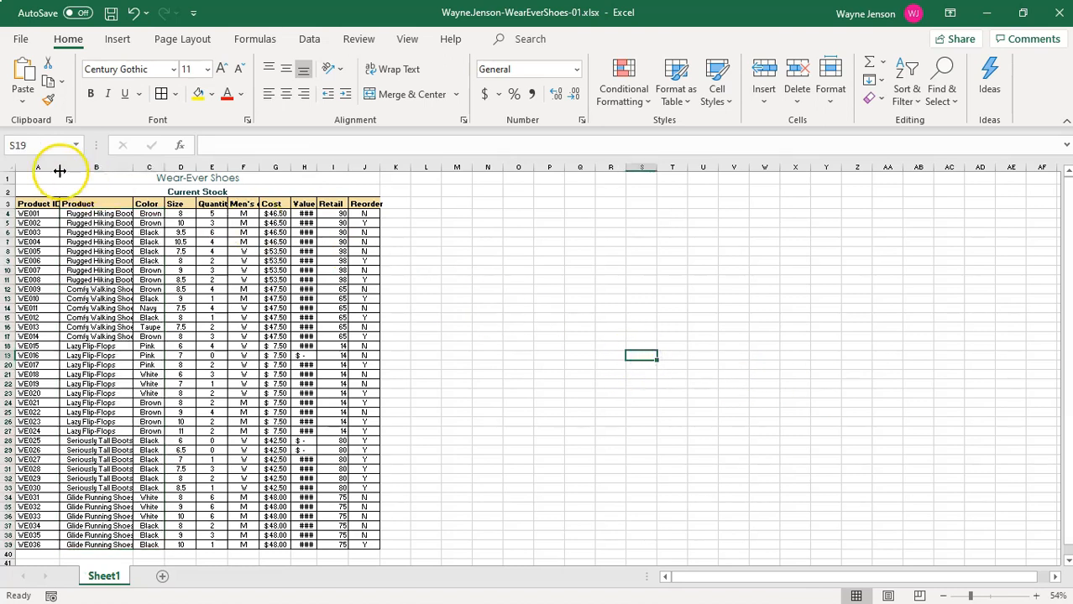
{"action": "left_click_drag", "start_coordinate": [38, 167], "coordinate": [361, 168]}
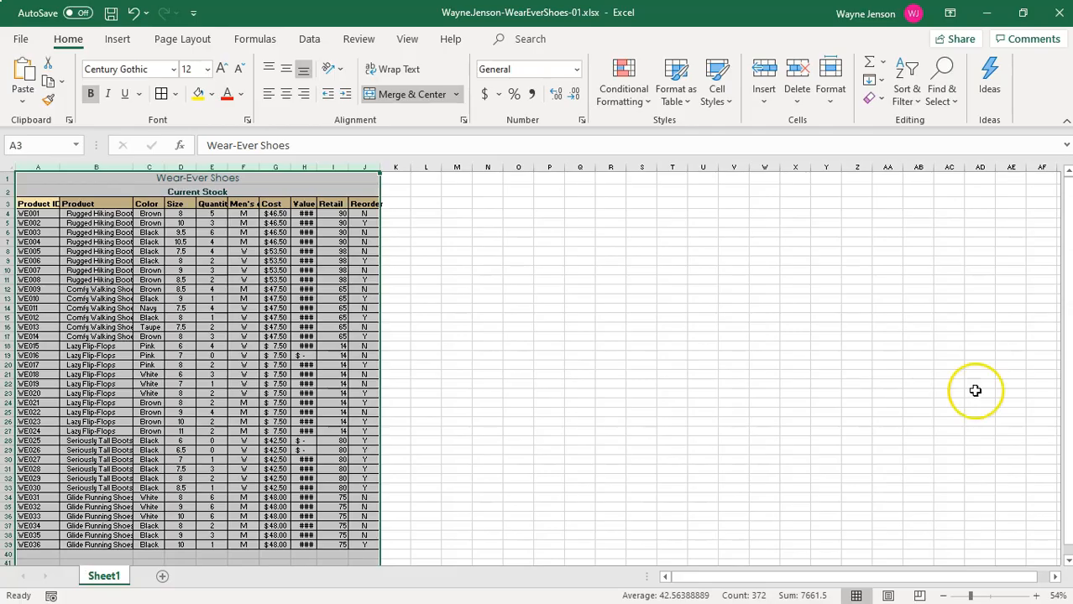
{"action": "double_click", "coordinate": [379, 167]}
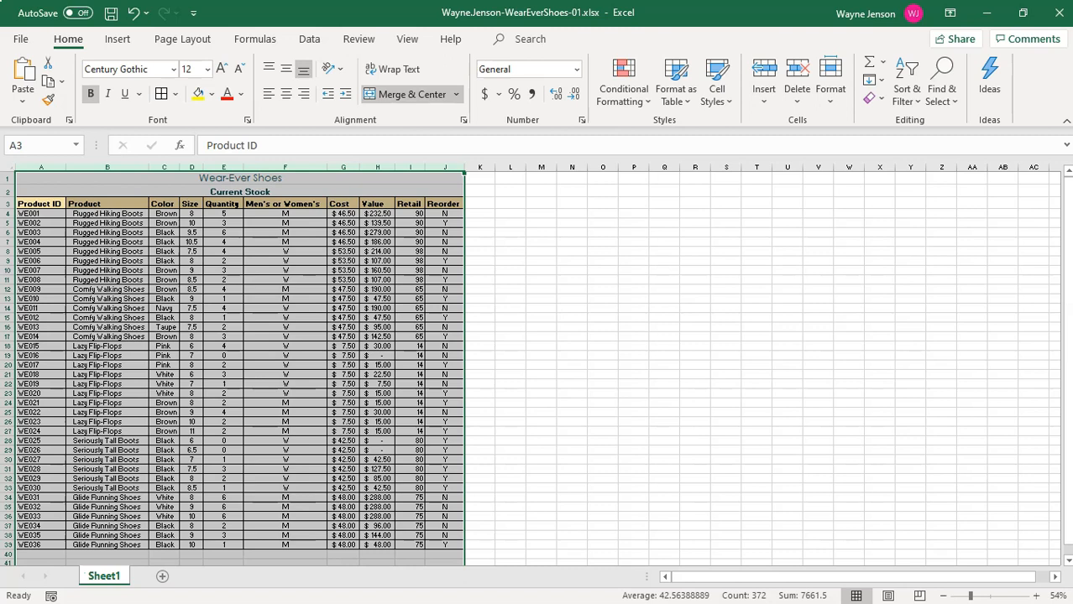
Center the column headings in cells A3 to J3 horizontally.
{"action": "left_click", "coordinate": [168, 251]}
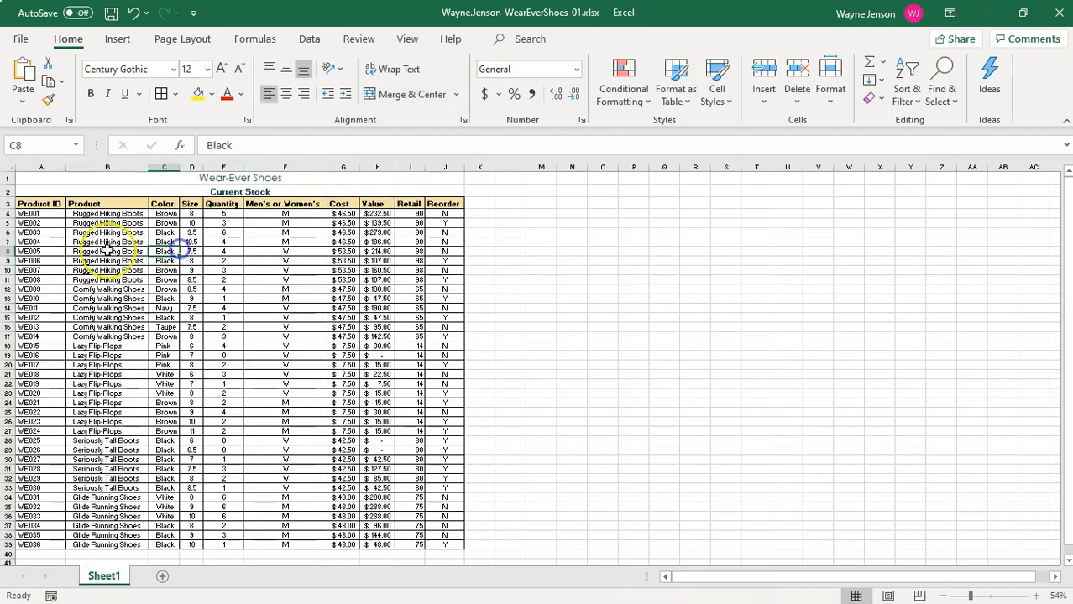
{"action": "left_click_drag", "start_coordinate": [40, 203], "coordinate": [438, 208]}
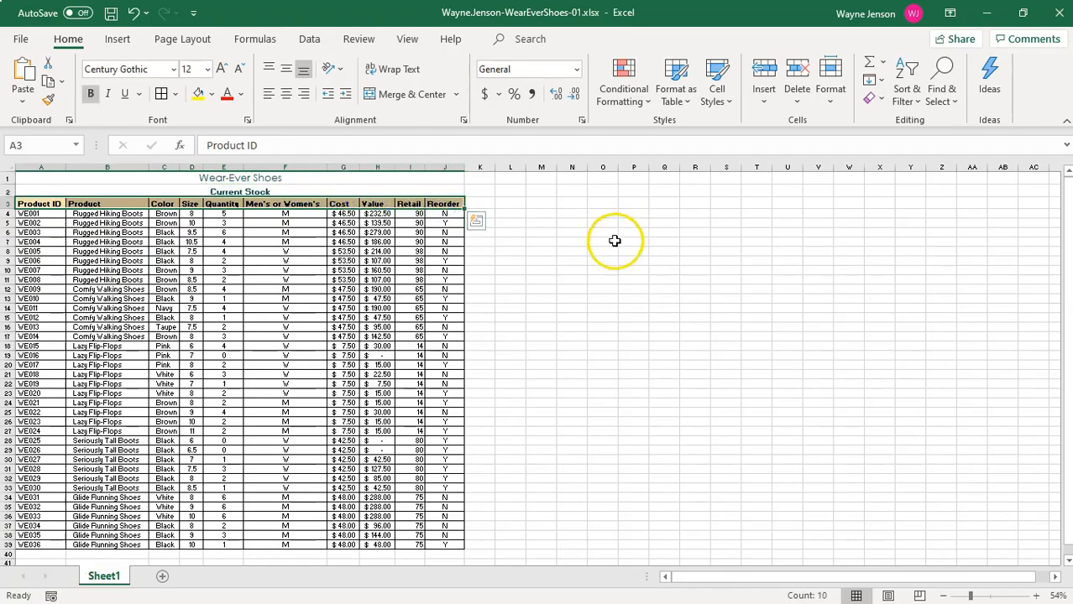
{"action": "left_click", "coordinate": [286, 95]}
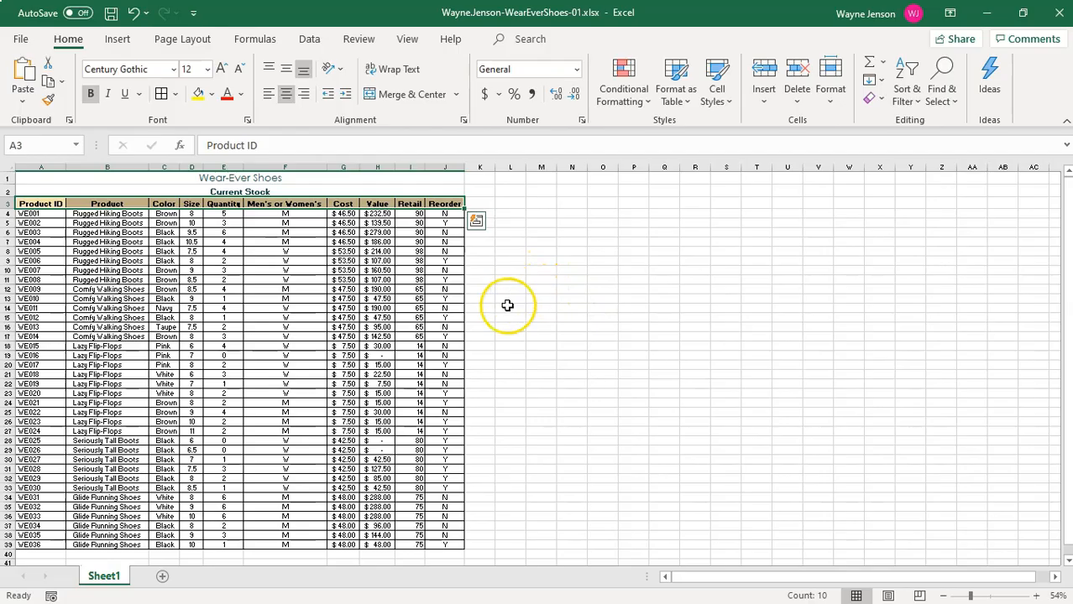
Insert a new column before the Product column and enter the heading Disc? in B3.
{"action": "left_click", "coordinate": [100, 165]}
{"action": "right_click", "coordinate": [100, 168]}
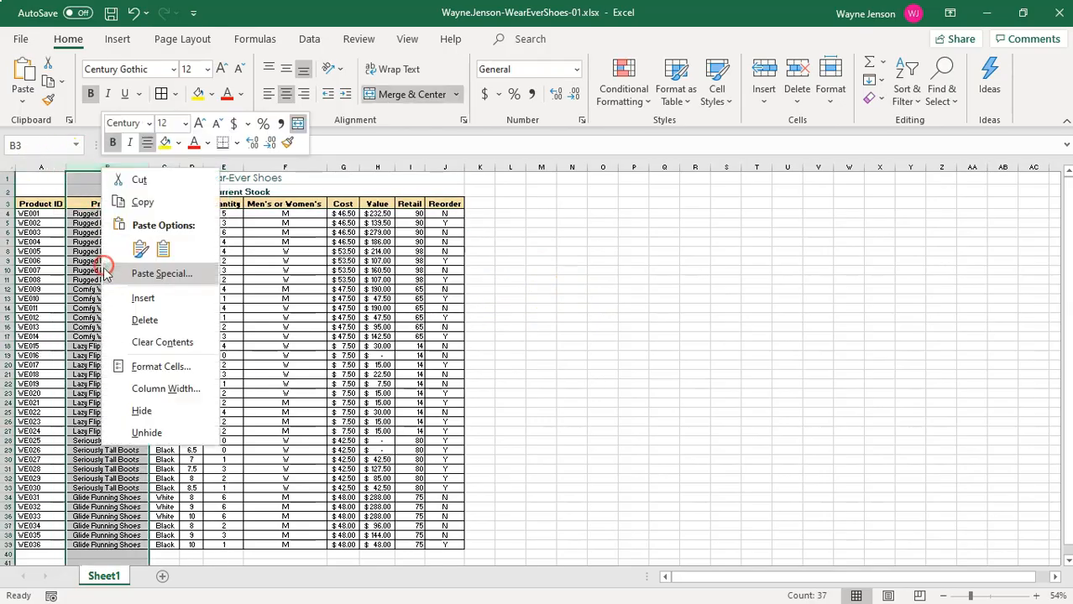
{"action": "left_click", "coordinate": [147, 299]}
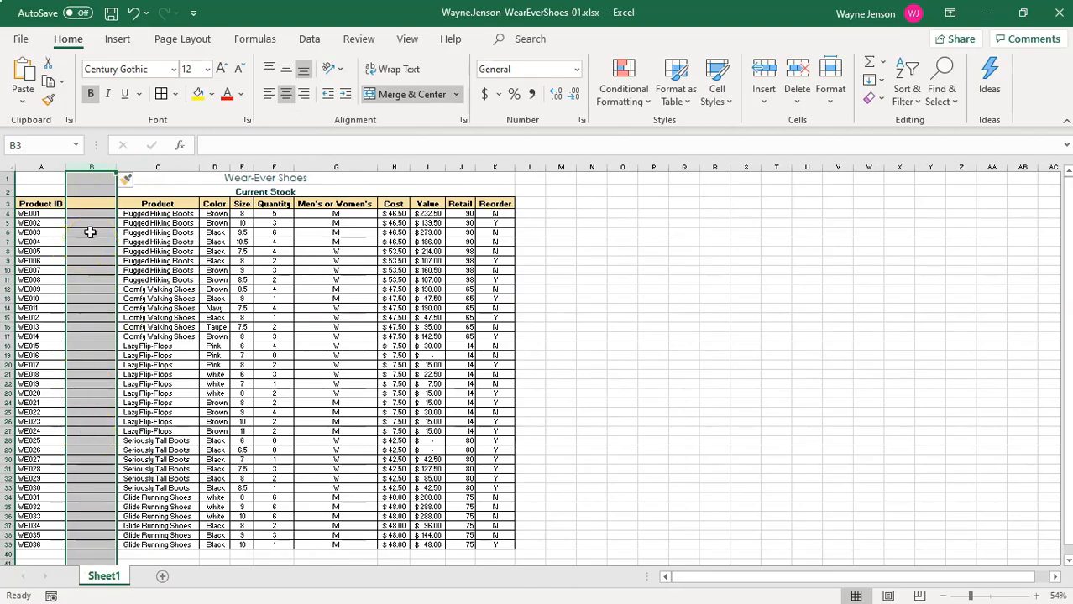
{"action": "left_click", "coordinate": [88, 204]}
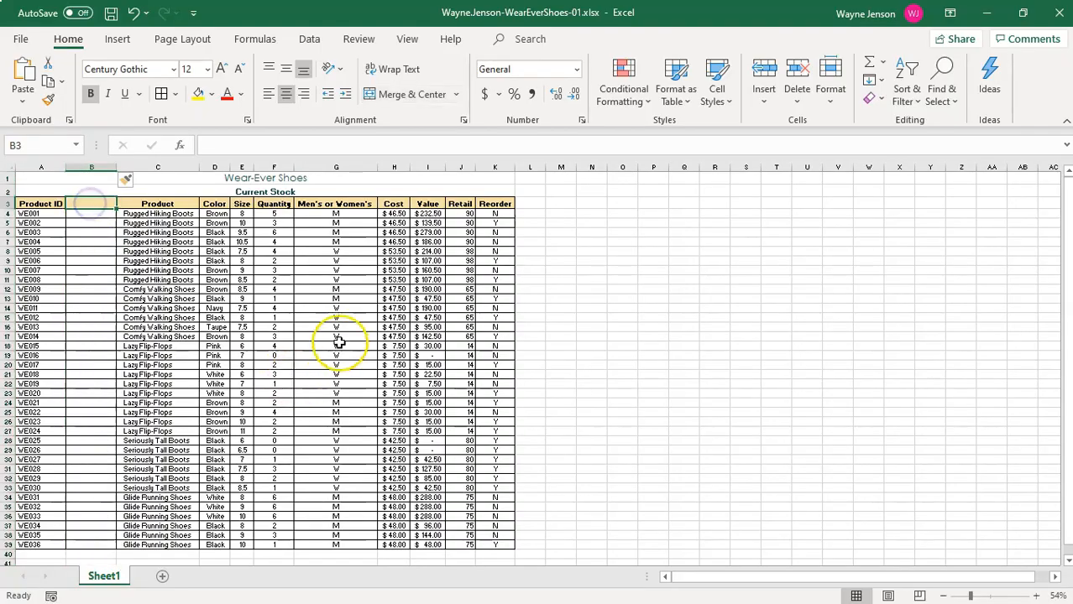
{"action": "type", "text": "Di"}
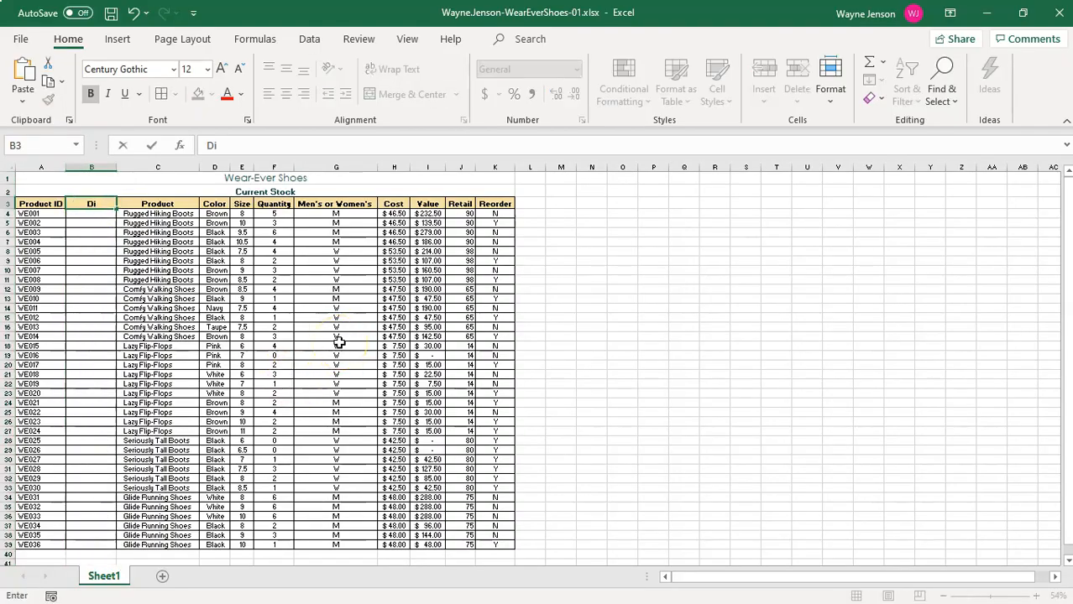
{"action": "type", "text": "sc?"}
{"action": "key", "text": "Return"}
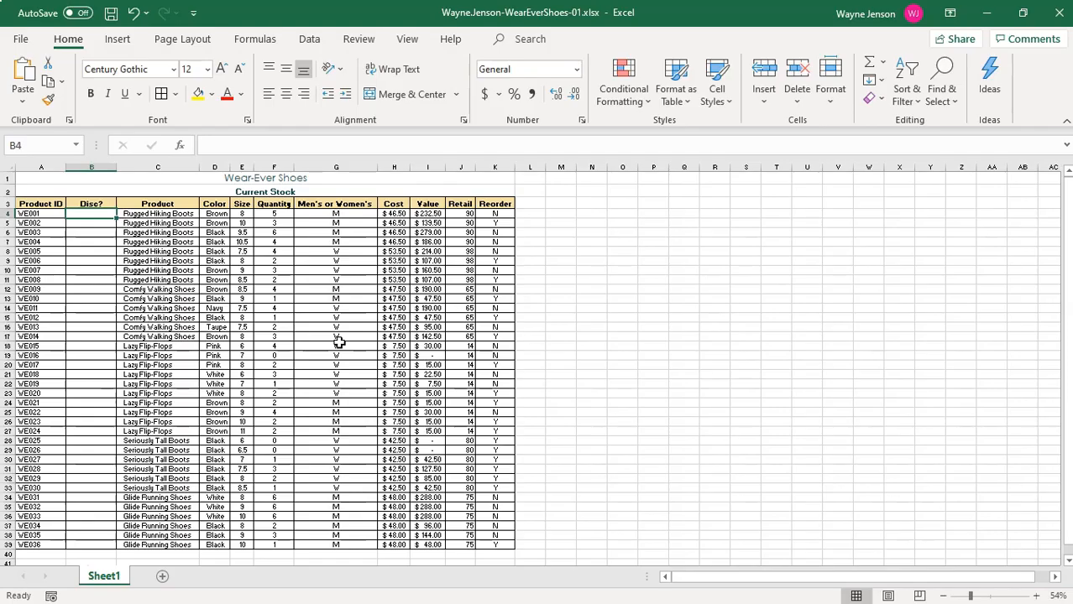
Enter No in B4, No in B5 and Yes. in B6 under the Disc? heading.
{"action": "type", "text": "No"}
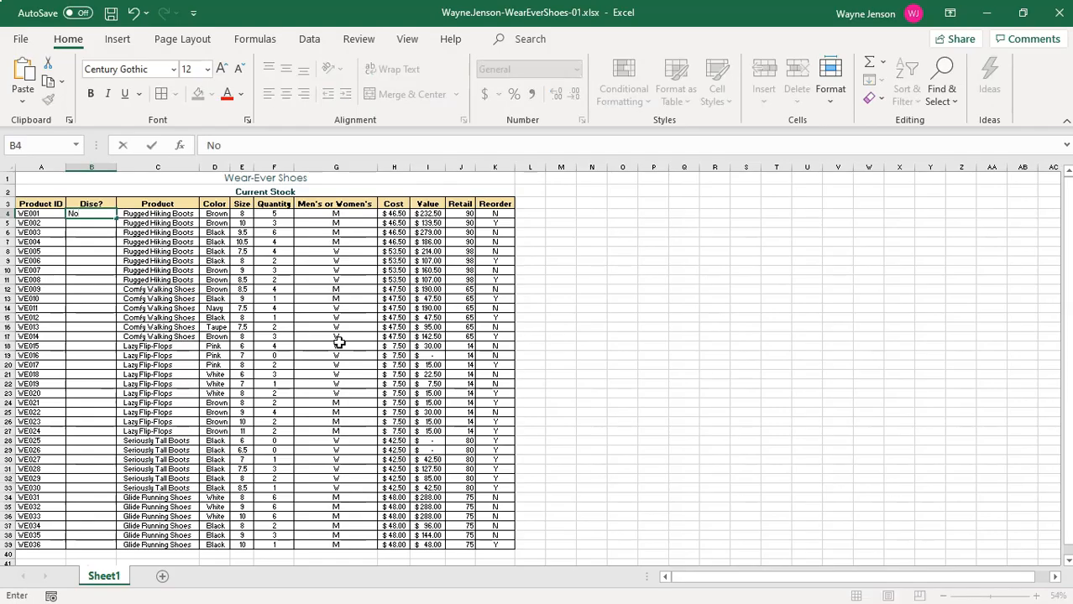
{"action": "key", "text": "Return"}
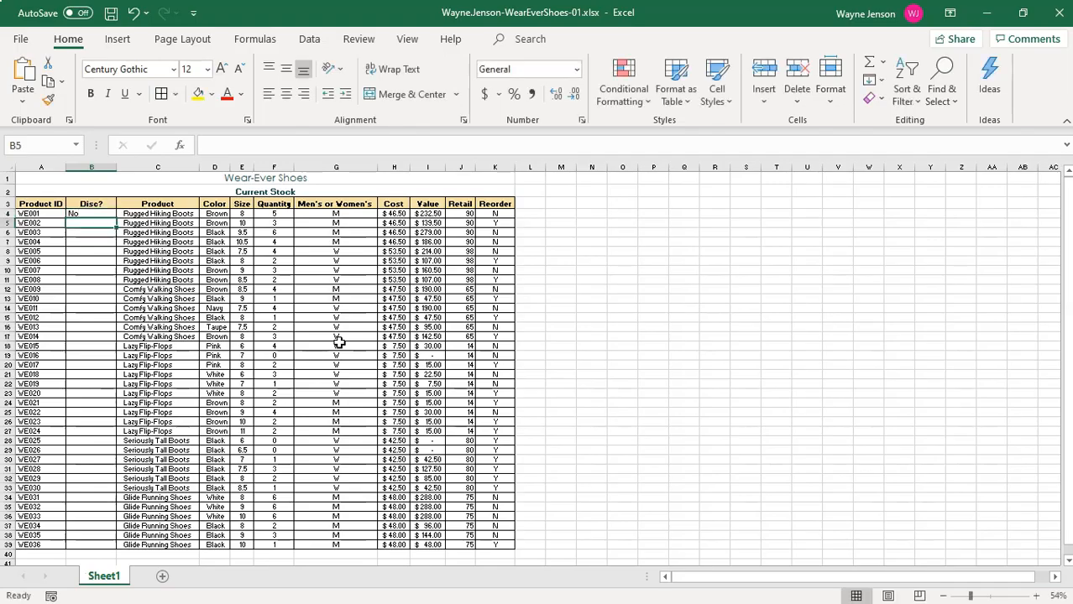
{"action": "type", "text": "No"}
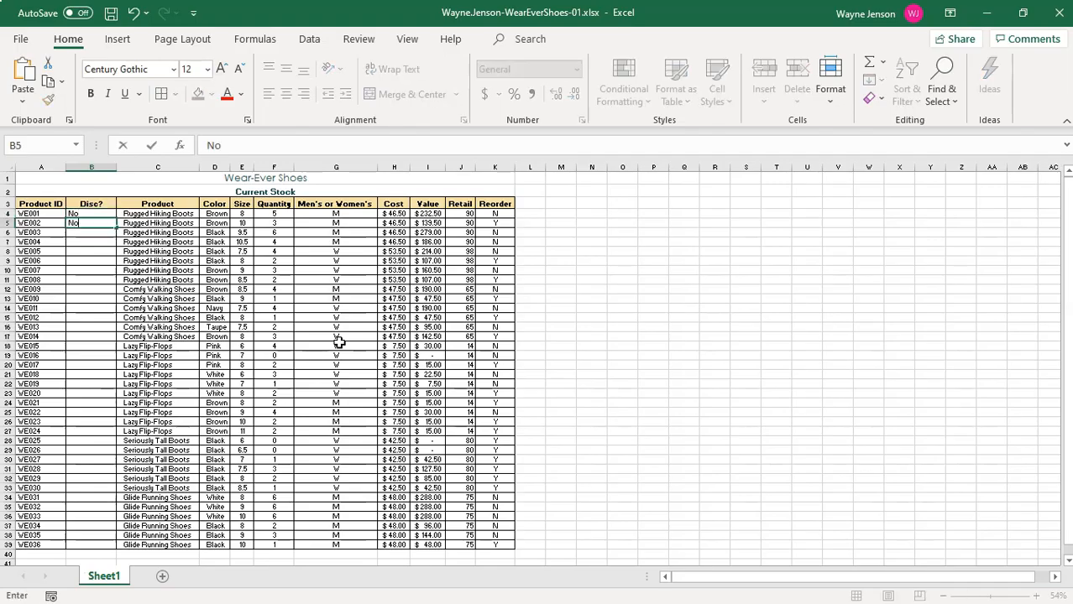
{"action": "key", "text": "Return"}
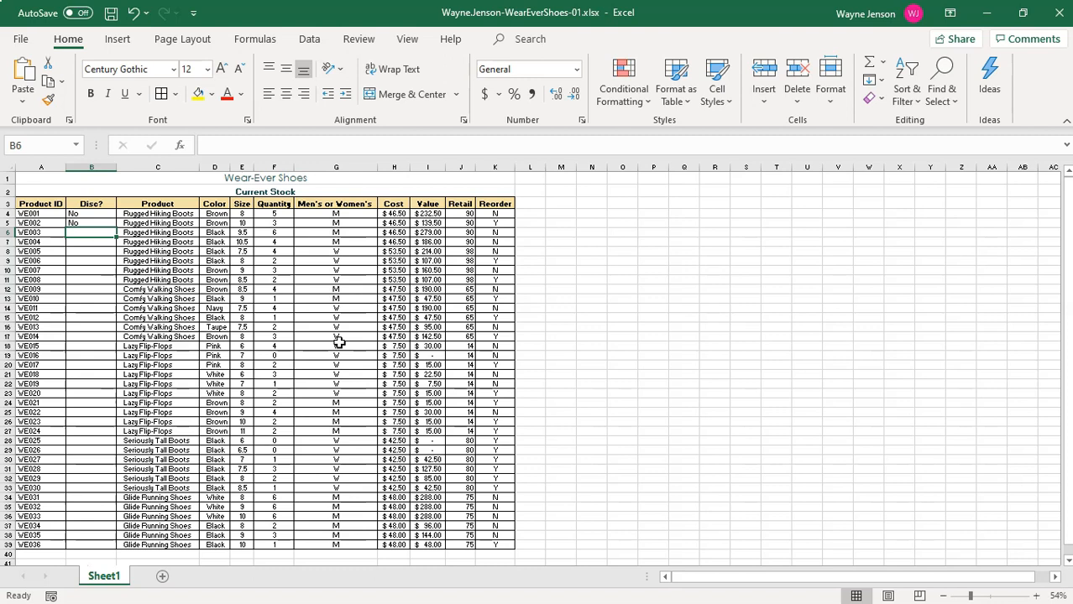
{"action": "type", "text": "Yes"}
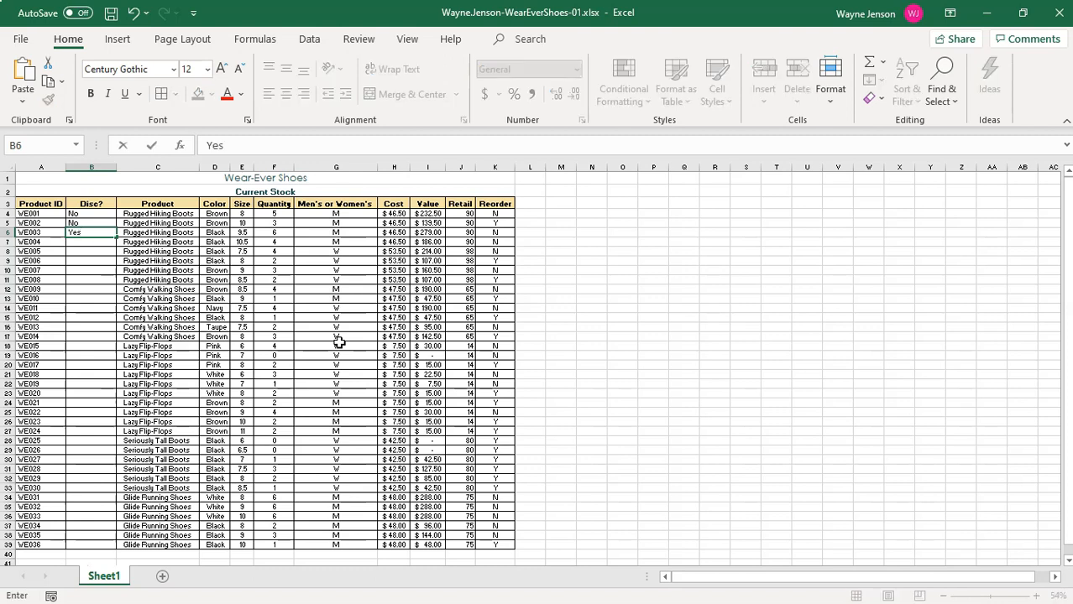
{"action": "type", "text": "."}
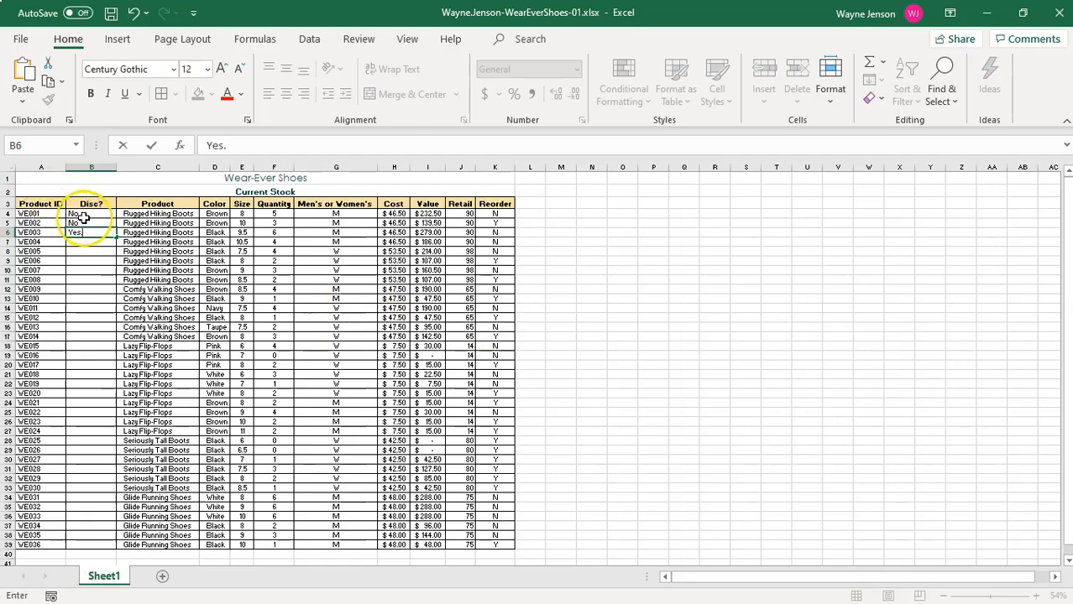
Indent the Disc? entries in cells B4 to B6 by two levels.
{"action": "left_click_drag", "start_coordinate": [84, 214], "coordinate": [88, 233]}
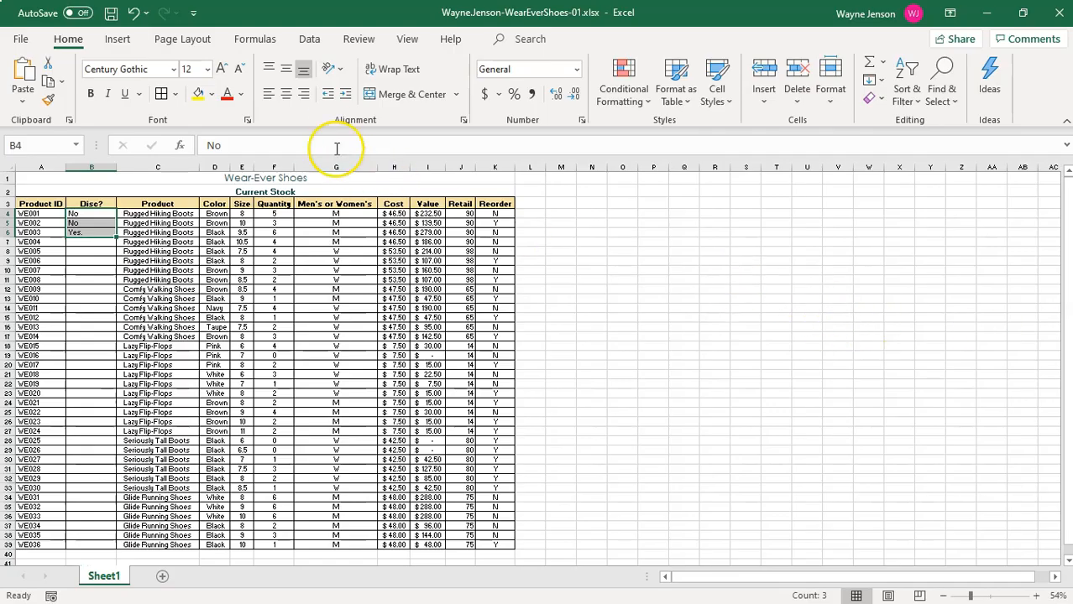
{"action": "left_click", "coordinate": [347, 95]}
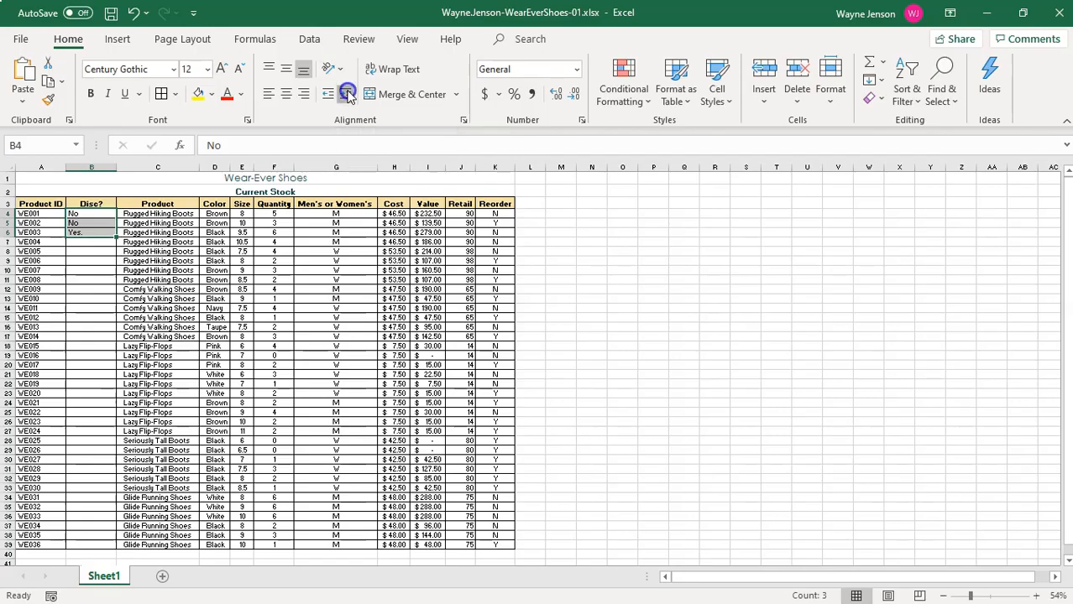
{"action": "left_click", "coordinate": [348, 94]}
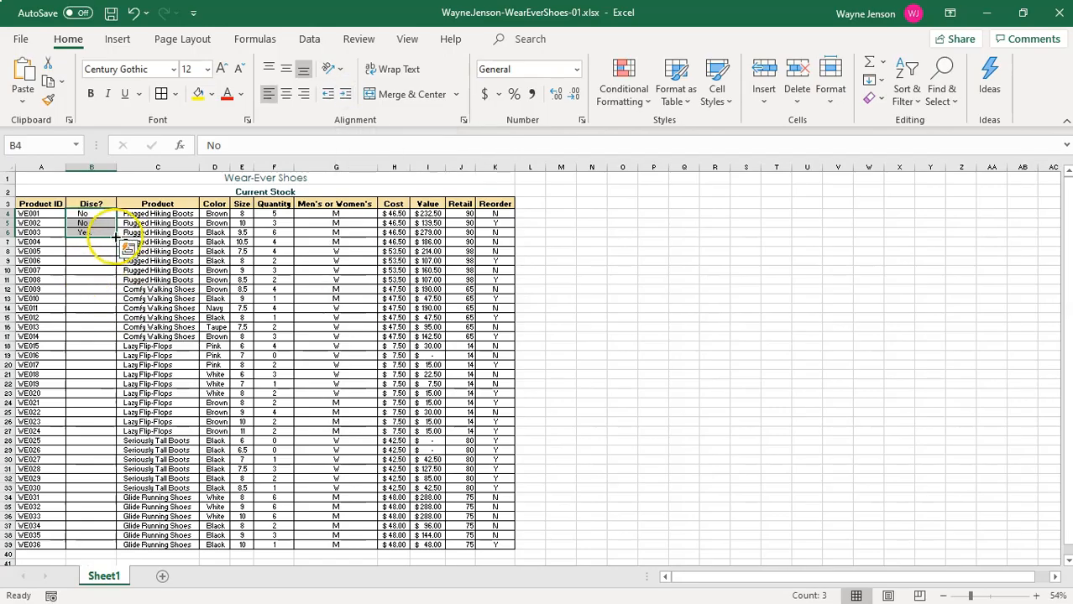
Fill the No, No, Yes. pattern from B4 to B6 down the Disc? column to B39.
{"action": "double_click", "coordinate": [115, 237]}
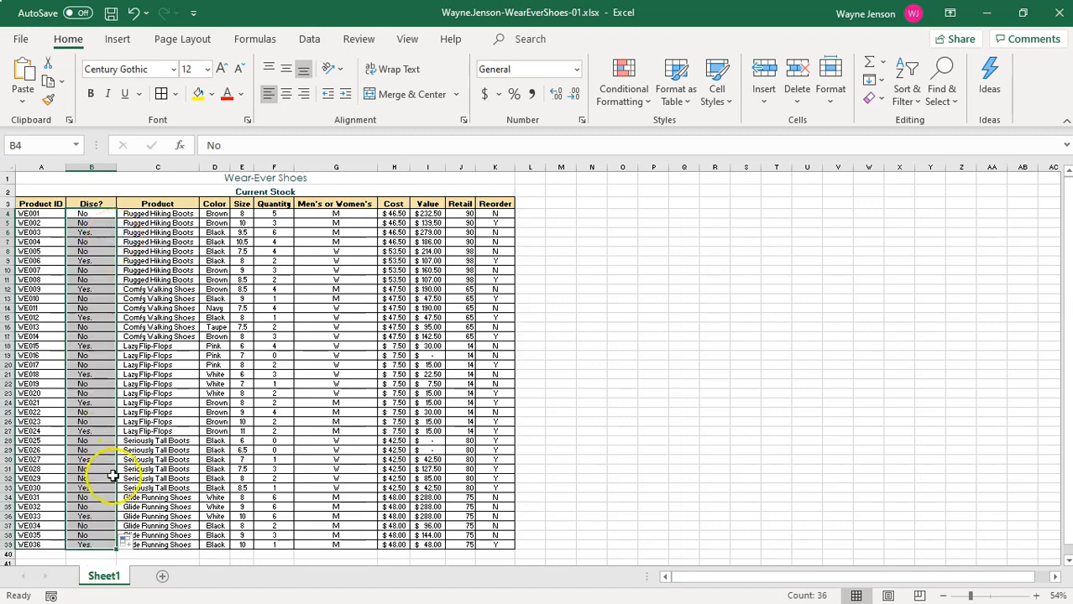
{"action": "scroll", "coordinate": [100, 487], "scroll_direction": "down", "scroll_amount": 4}
{"action": "scroll", "coordinate": [103, 487], "scroll_direction": "up", "scroll_amount": 2}
{"action": "scroll", "coordinate": [105, 378], "scroll_direction": "up", "scroll_amount": 1}
{"action": "scroll", "coordinate": [84, 268], "scroll_direction": "up", "scroll_amount": 1}
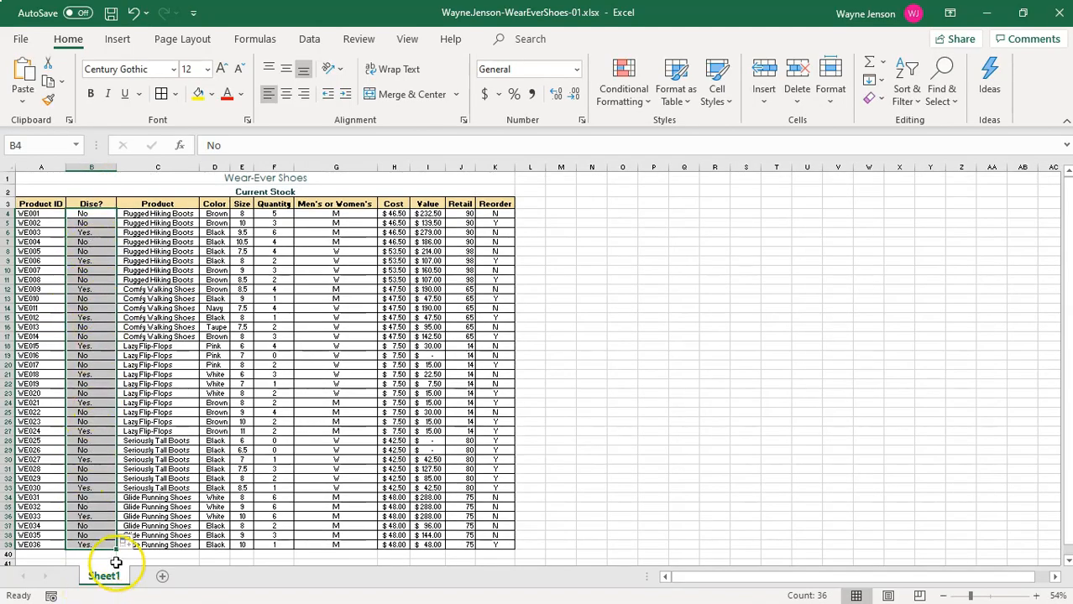
{"action": "scroll", "coordinate": [72, 470], "scroll_direction": "down", "scroll_amount": 1}
{"action": "scroll", "coordinate": [72, 470], "scroll_direction": "down", "scroll_amount": 2}
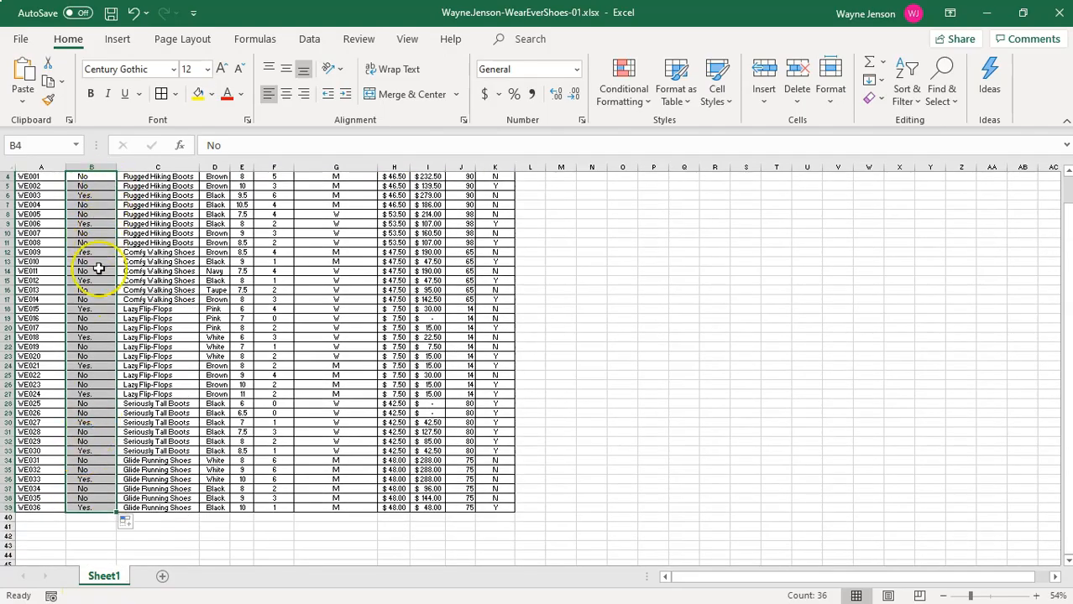
{"action": "scroll", "coordinate": [94, 453], "scroll_direction": "up", "scroll_amount": 3}
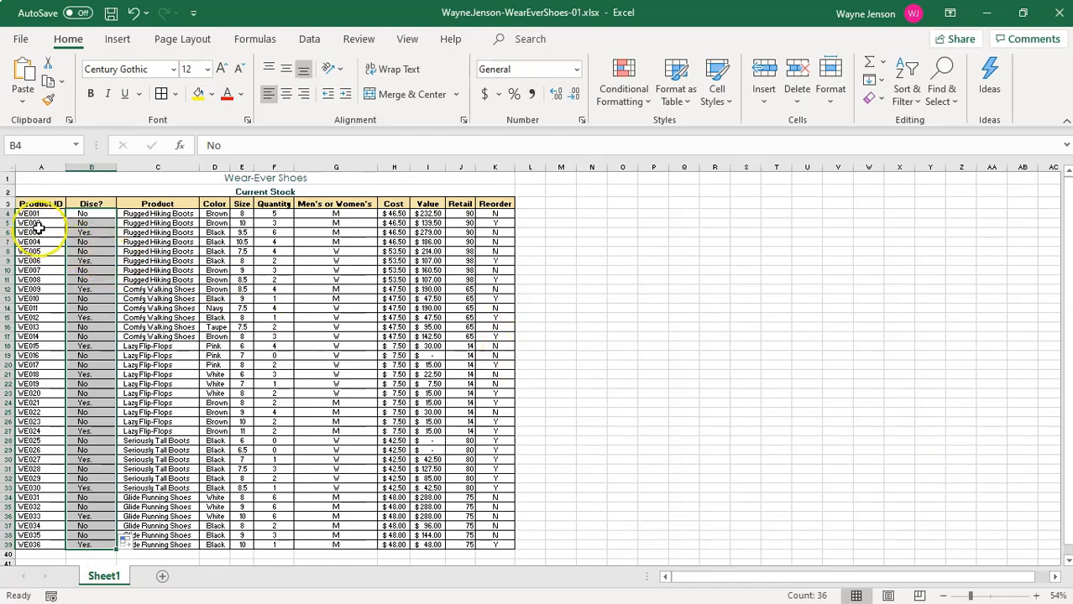
Indent the product IDs in cells A4 to A39 by one level and return to cell A1.
{"action": "left_click_drag", "start_coordinate": [34, 213], "coordinate": [42, 498]}
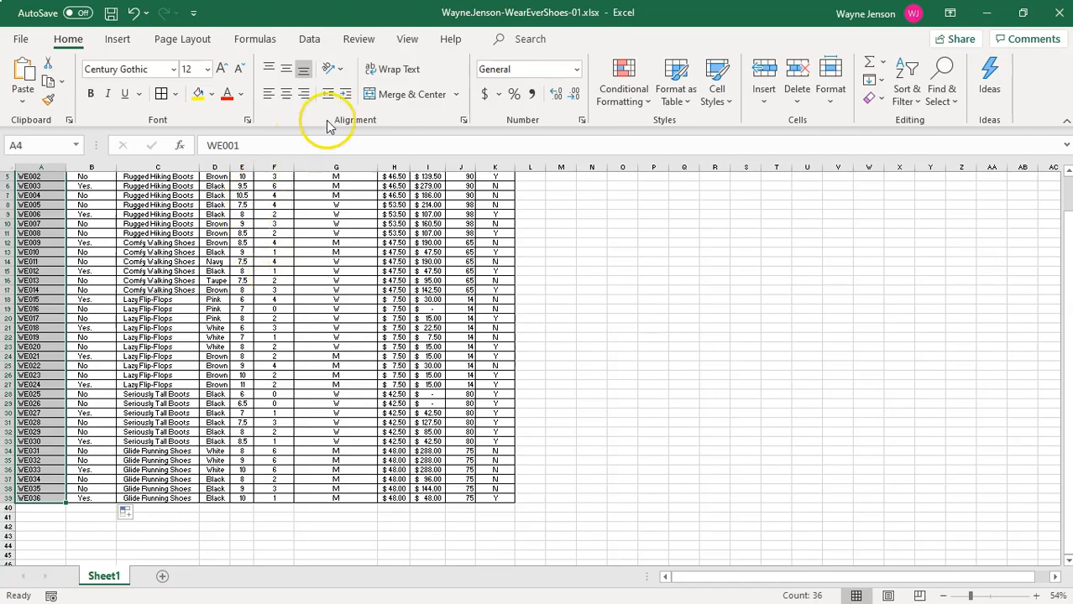
{"action": "left_click", "coordinate": [347, 96]}
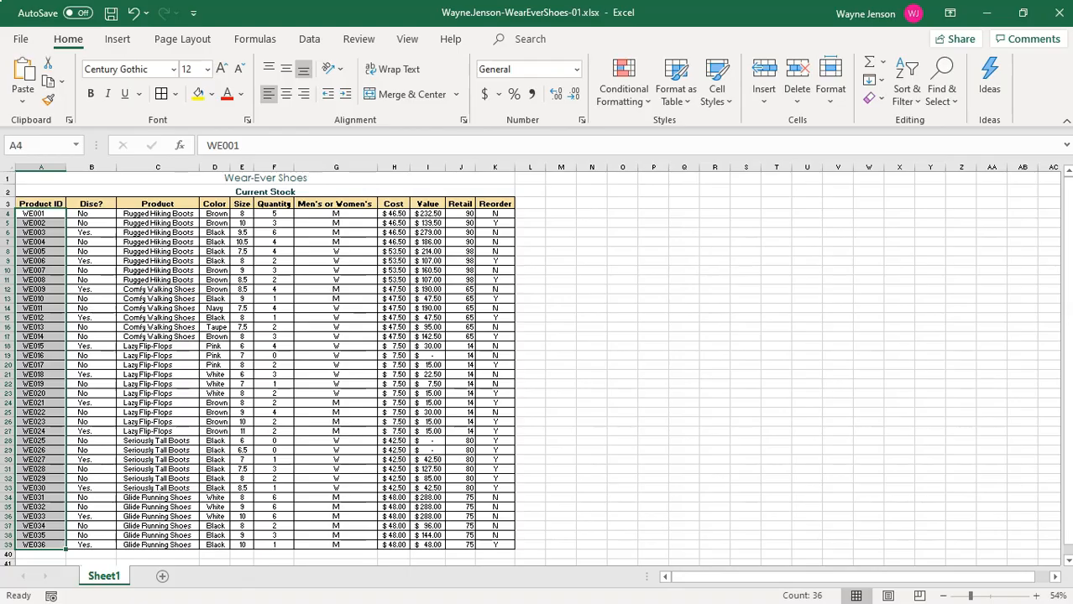
{"action": "key", "text": "ctrl+Home"}
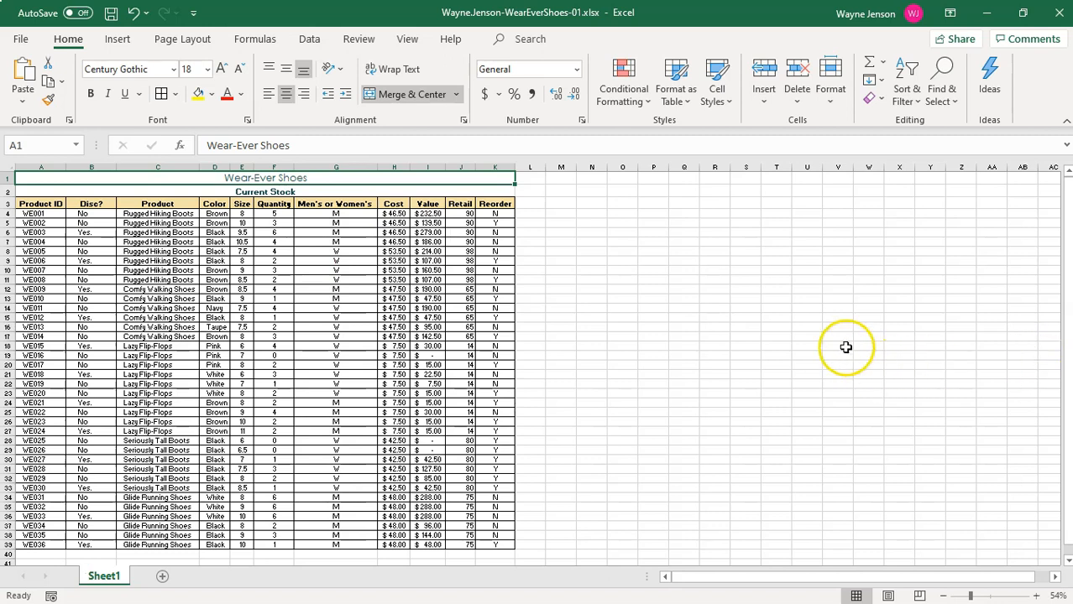
Rename the Sheet1 worksheet as Inventory and dismiss the antivirus scan notification.
{"action": "double_click", "coordinate": [105, 579]}
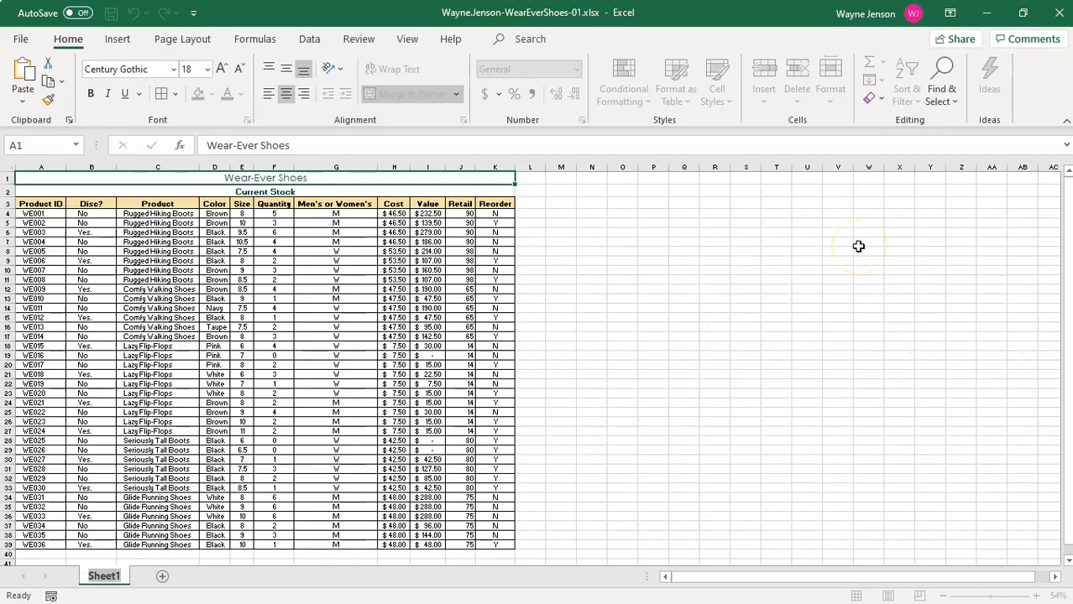
{"action": "type", "text": "I"}
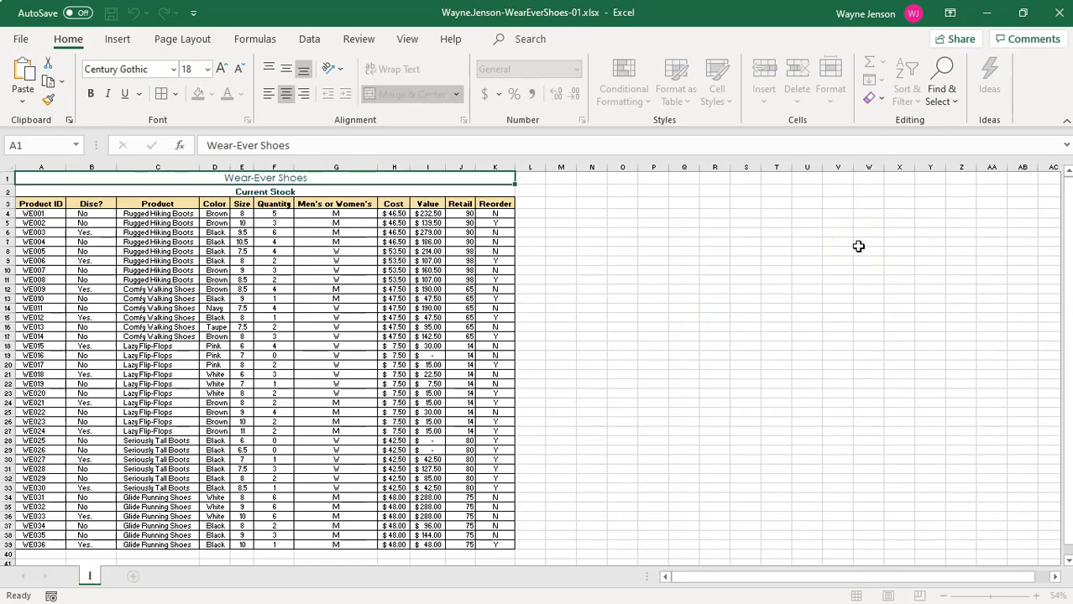
{"action": "type", "text": "nventory"}
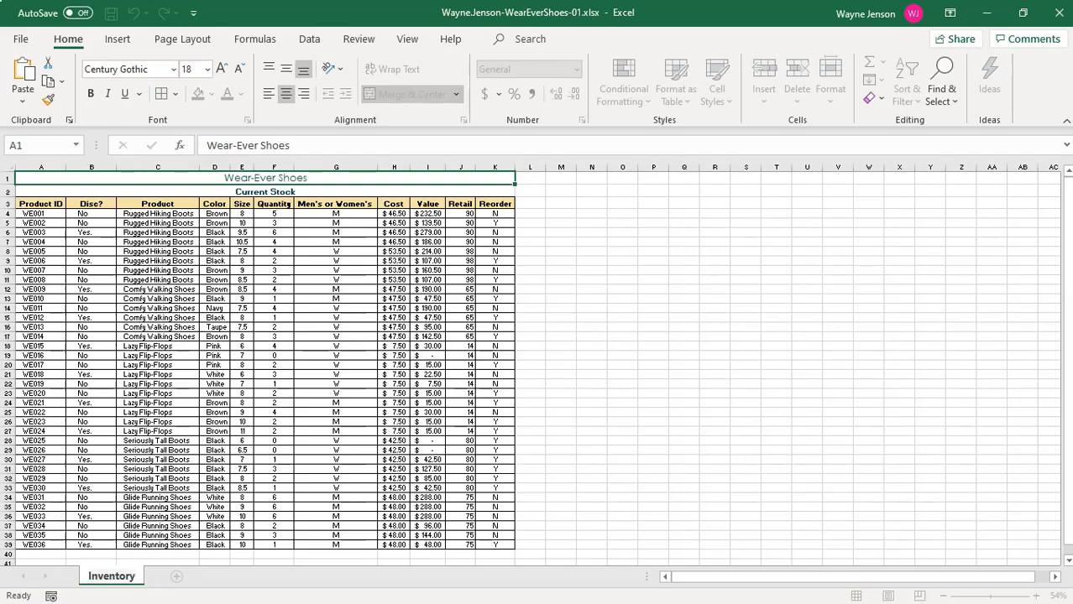
{"action": "key", "text": "Return"}
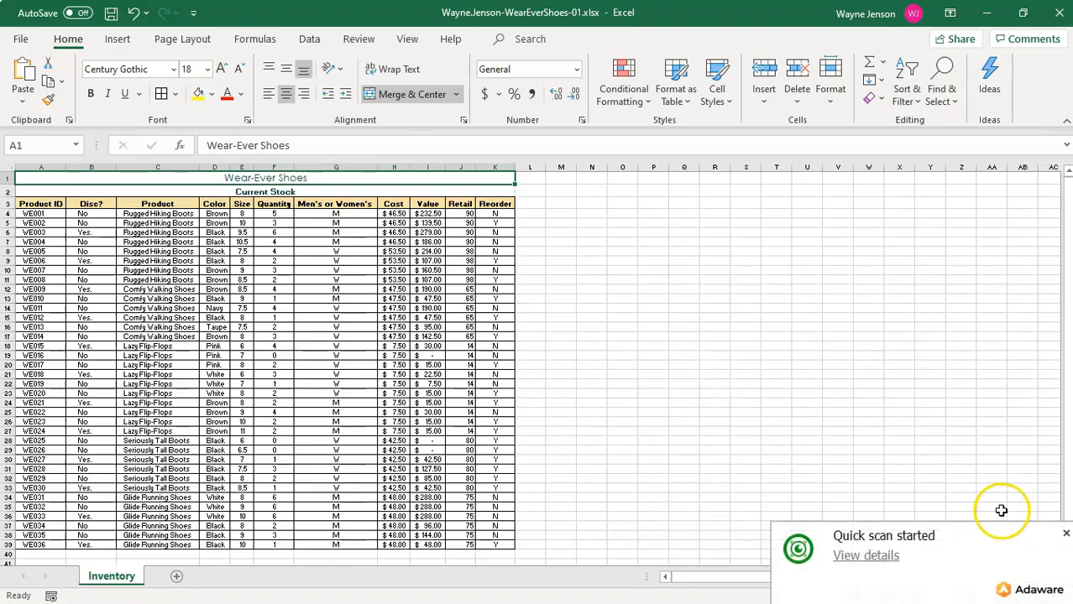
{"action": "left_click", "coordinate": [1065, 534]}
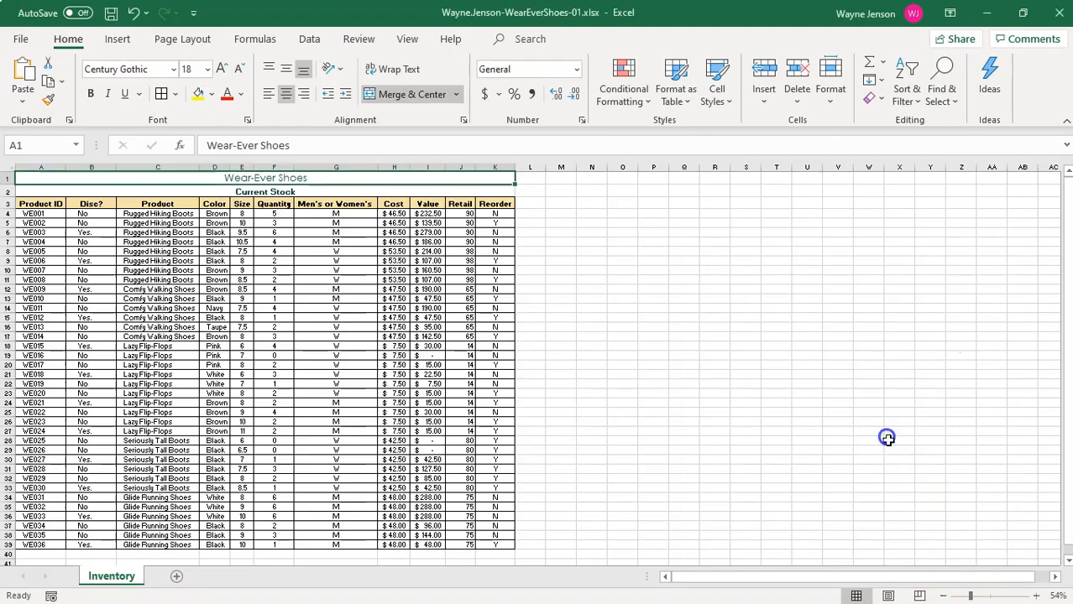
In Page Layout view, insert the File Name element into the center section of the page footer.
{"action": "left_click", "coordinate": [888, 596]}
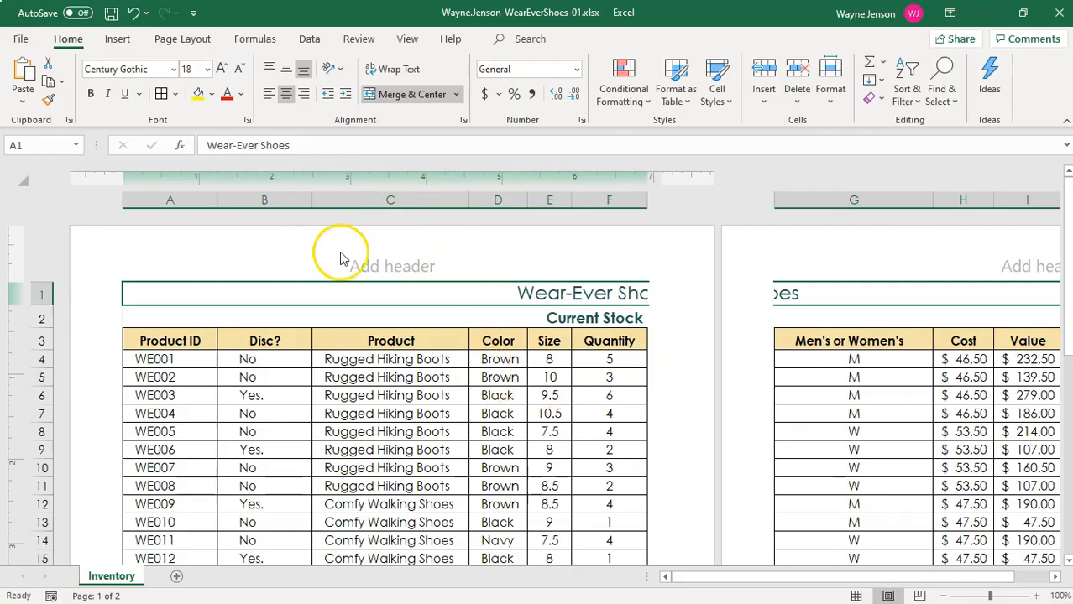
{"action": "left_click", "coordinate": [393, 266]}
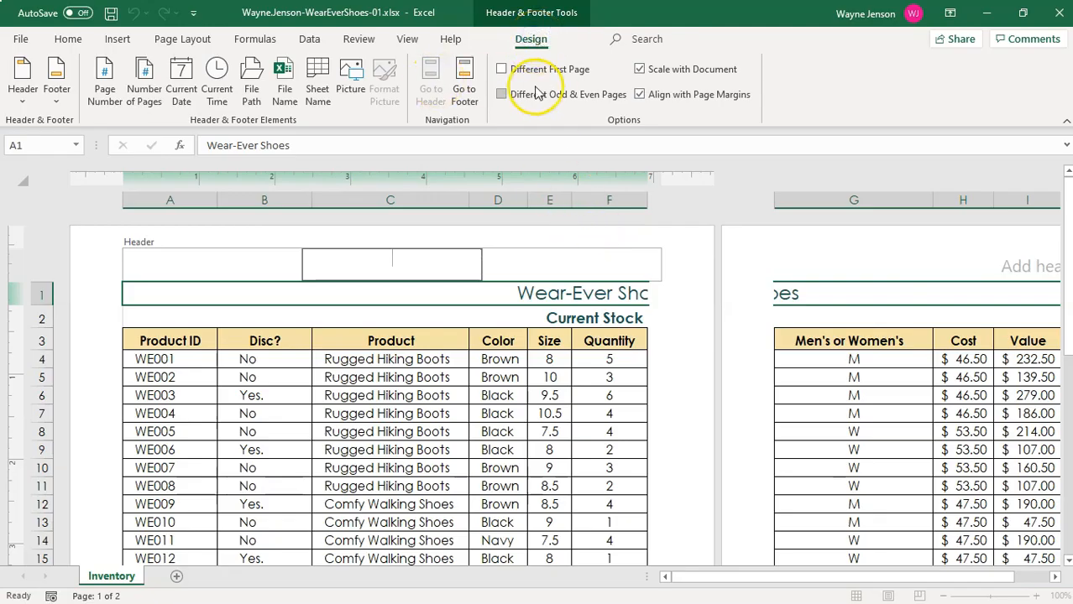
{"action": "left_click", "coordinate": [532, 40]}
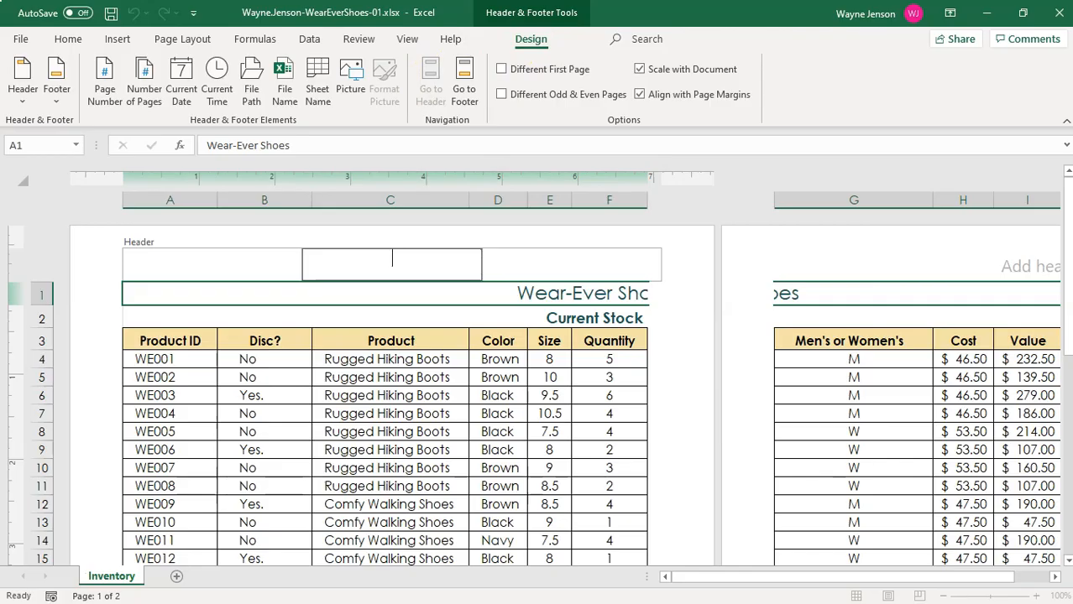
{"action": "left_click", "coordinate": [463, 74]}
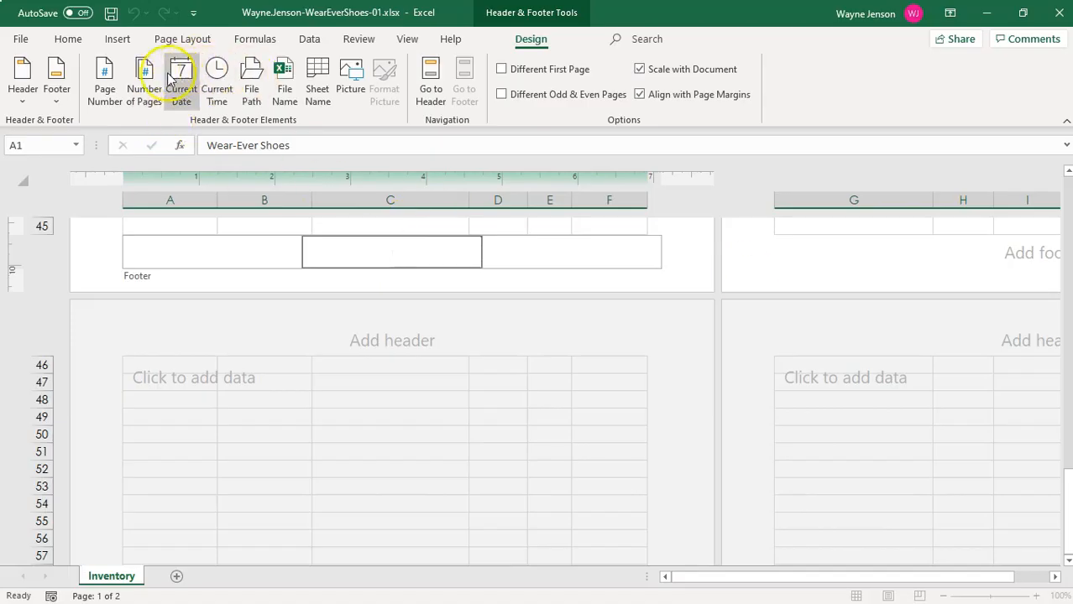
{"action": "left_click", "coordinate": [288, 85]}
{"action": "left_click", "coordinate": [292, 82]}
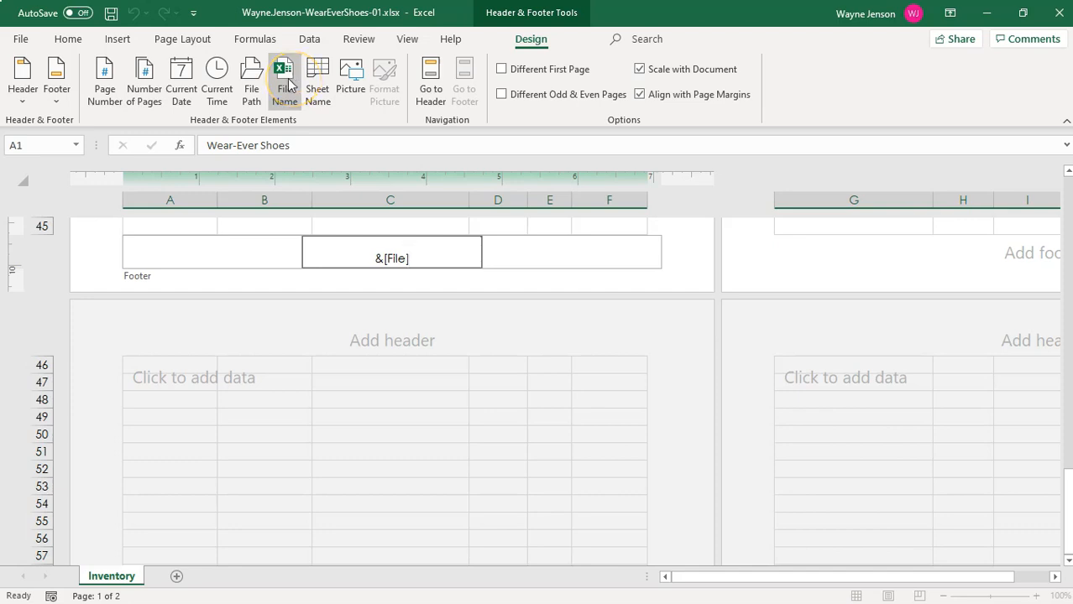
{"action": "left_click", "coordinate": [282, 226]}
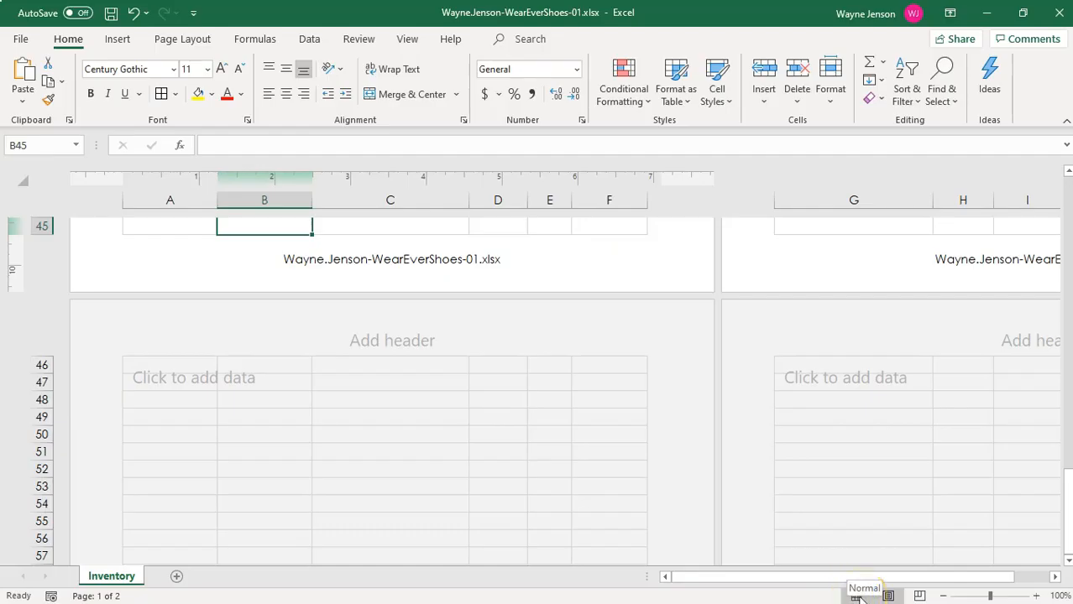
Switch the worksheet back to Normal view and return to cell A1.
{"action": "left_click", "coordinate": [408, 41]}
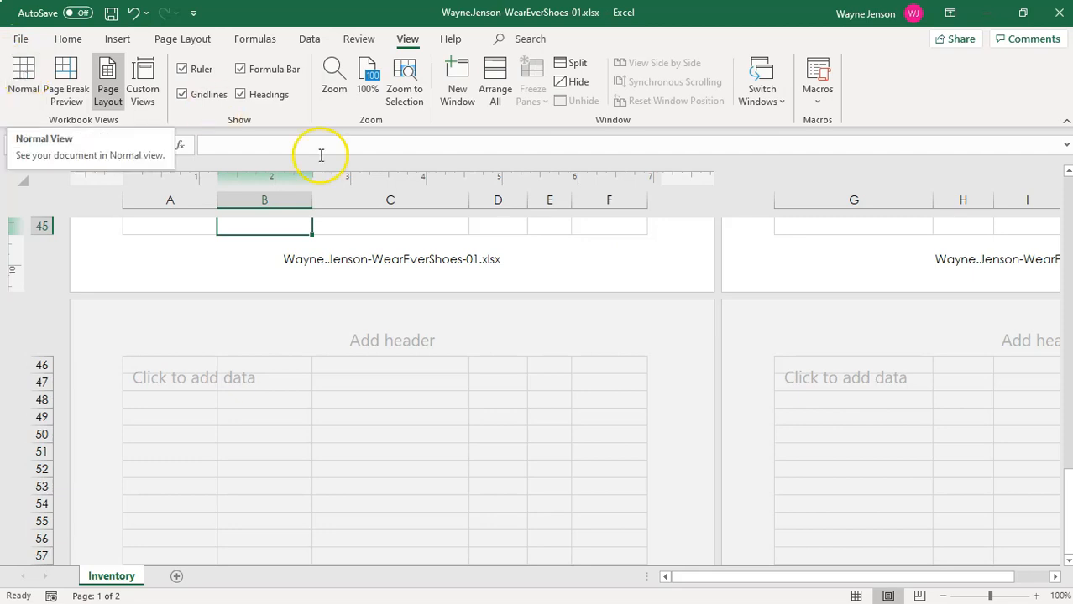
{"action": "left_click", "coordinate": [856, 596]}
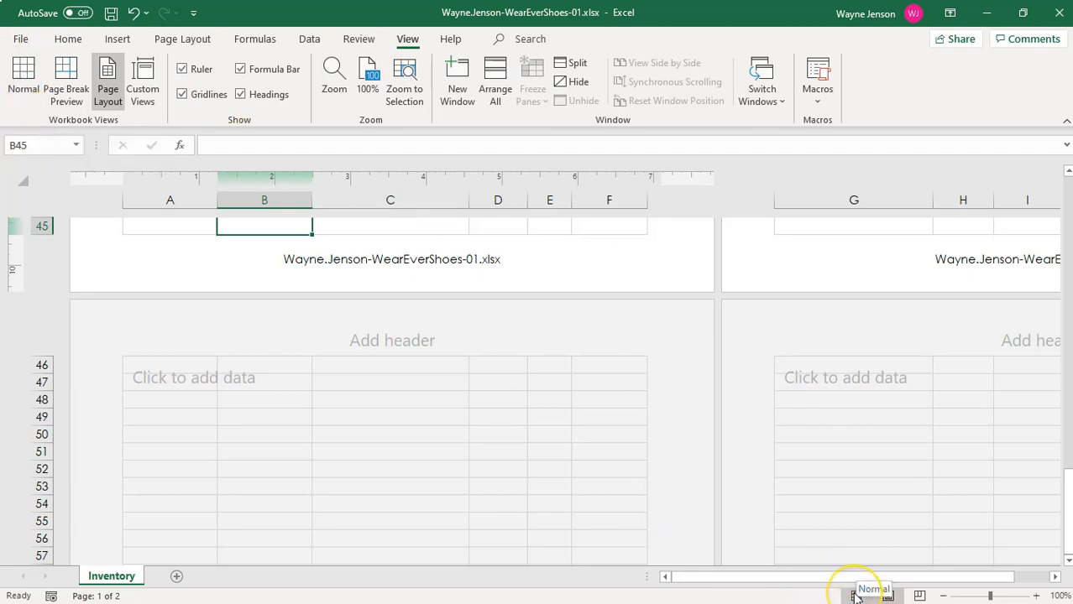
{"action": "left_click", "coordinate": [857, 596]}
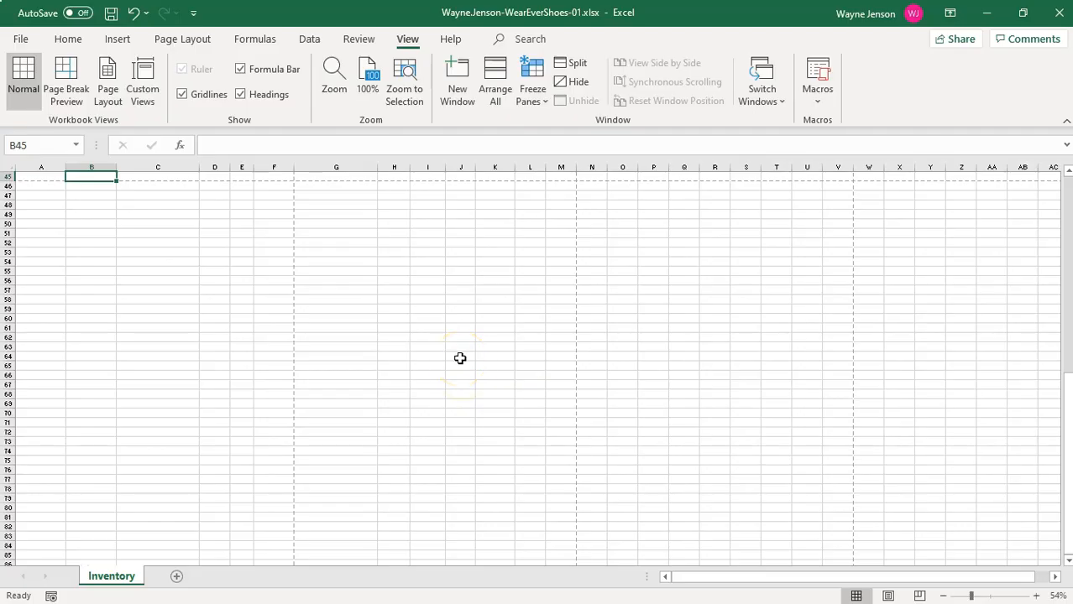
{"action": "key", "text": "ctrl+Home"}
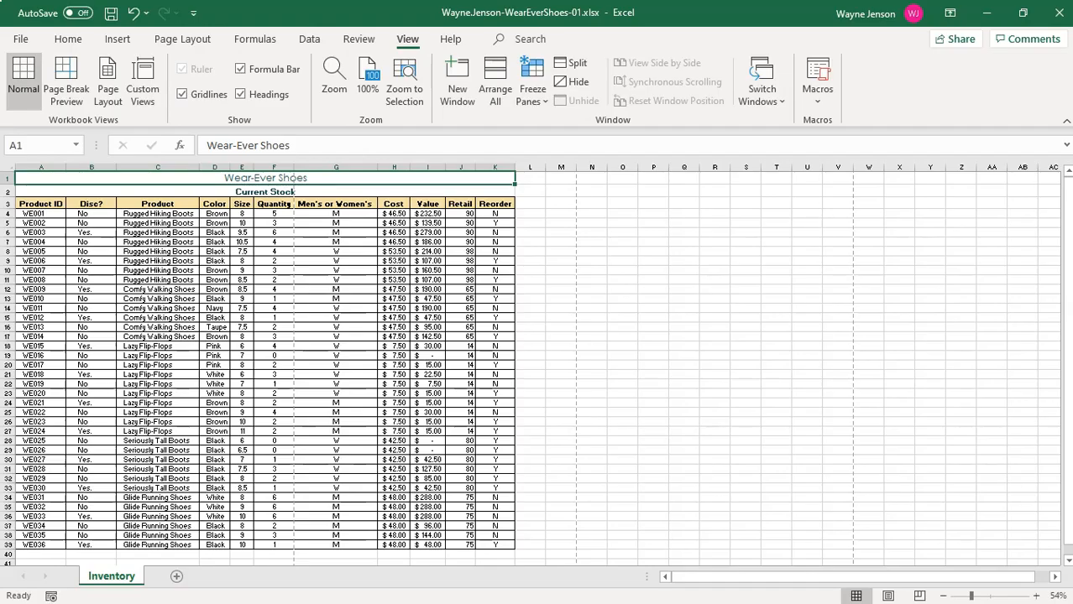
Set the page to landscape orientation and scale the sheet to fit 1 page wide by 1 tall.
{"action": "left_click", "coordinate": [202, 42]}
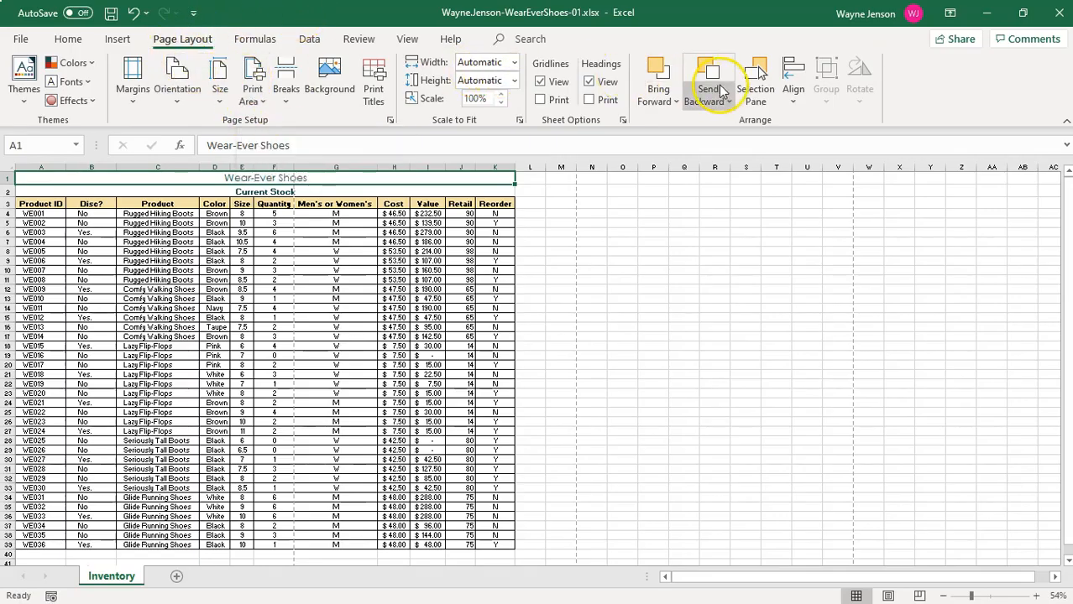
{"action": "left_click", "coordinate": [391, 121]}
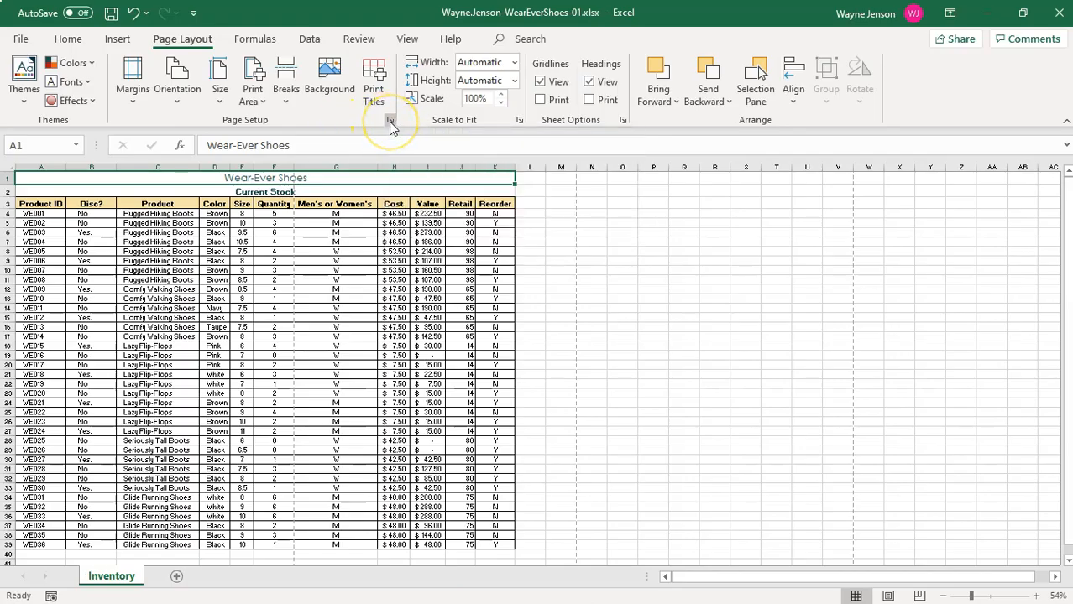
{"action": "left_click", "coordinate": [383, 126]}
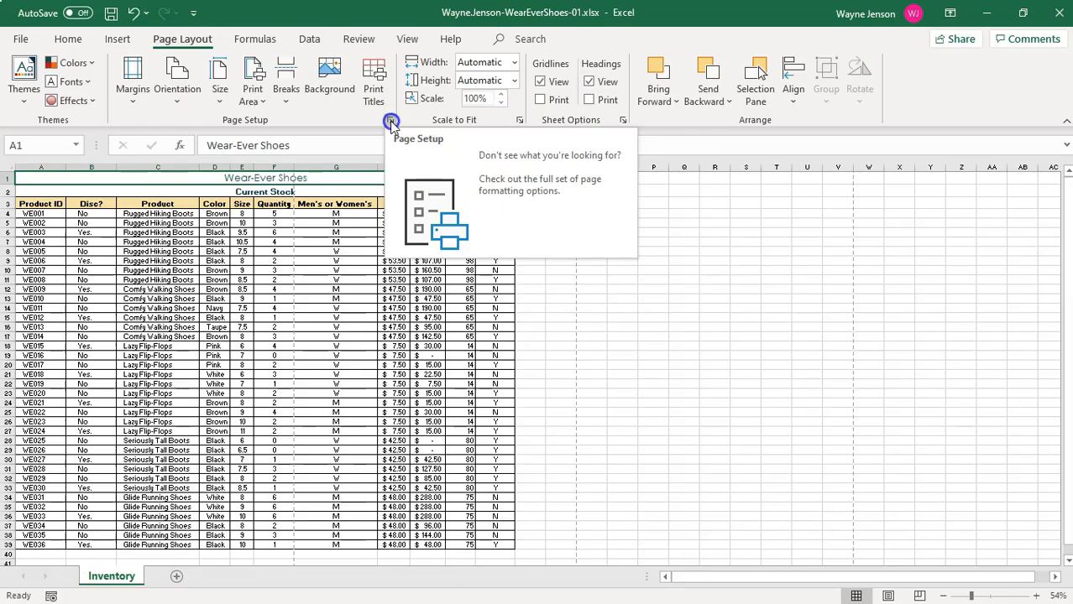
{"action": "left_click", "coordinate": [391, 122]}
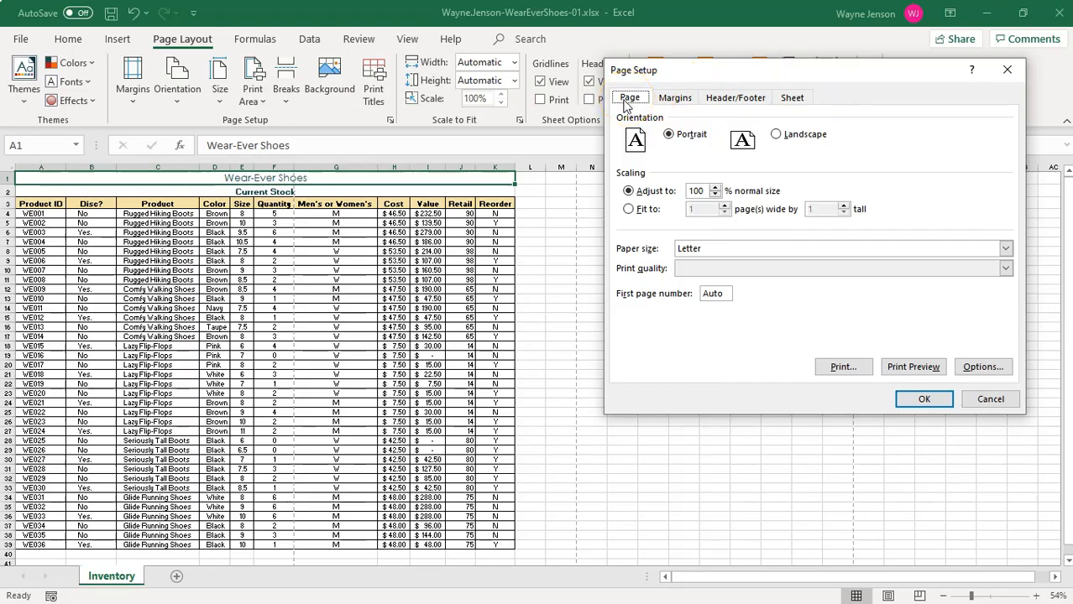
{"action": "left_click", "coordinate": [776, 136]}
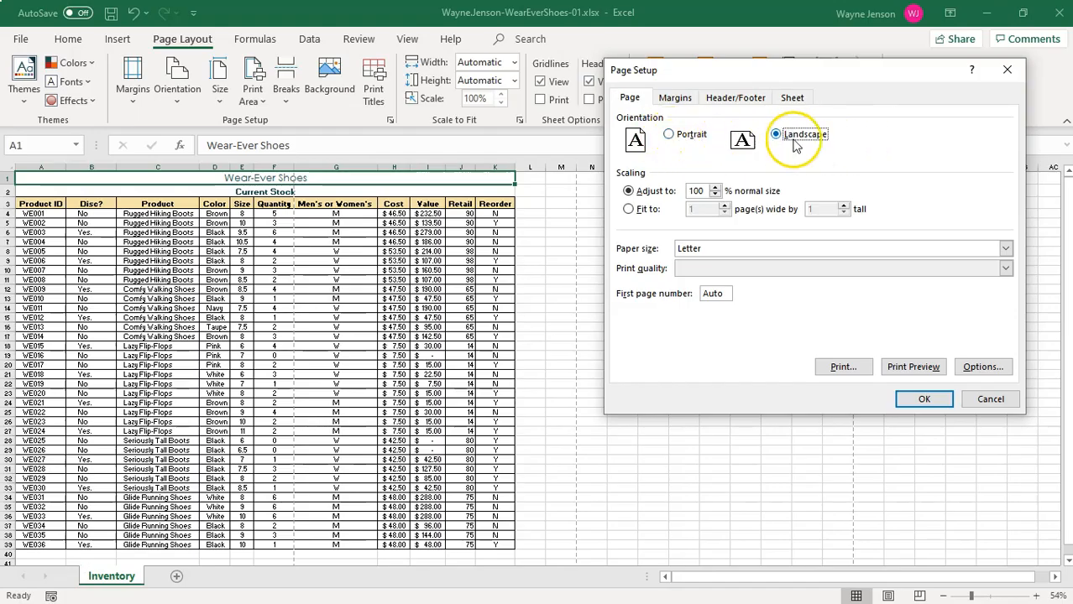
{"action": "left_click", "coordinate": [642, 212]}
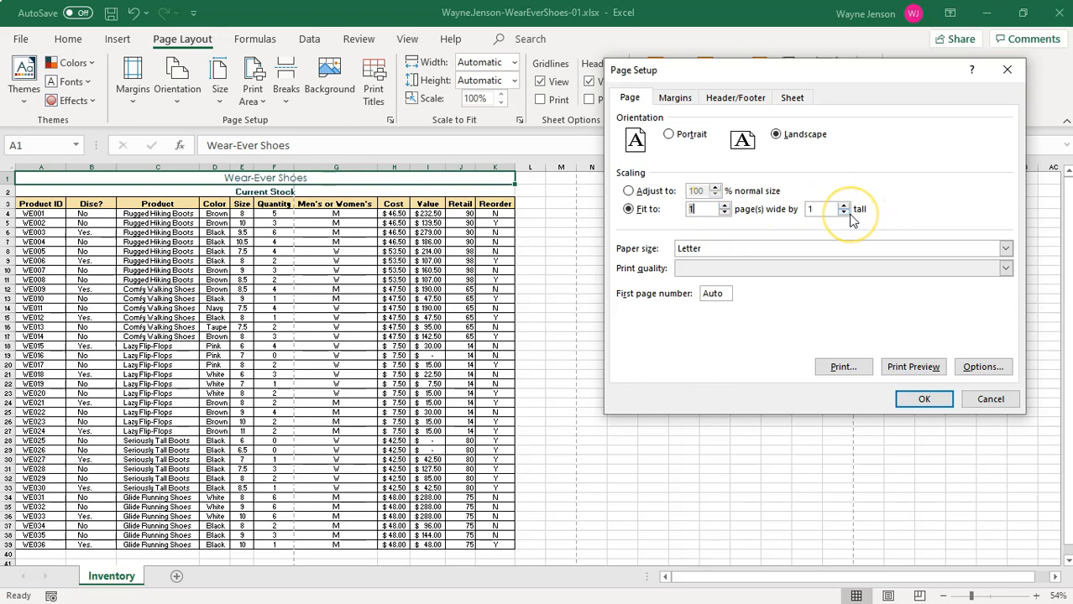
{"action": "left_click", "coordinate": [932, 403]}
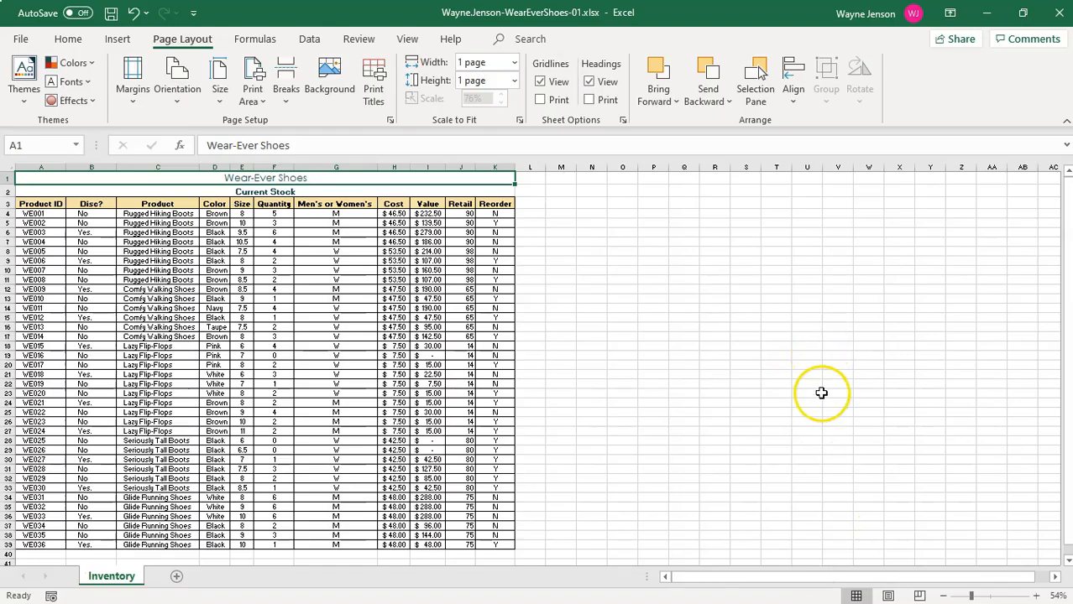
{"action": "left_click", "coordinate": [854, 596]}
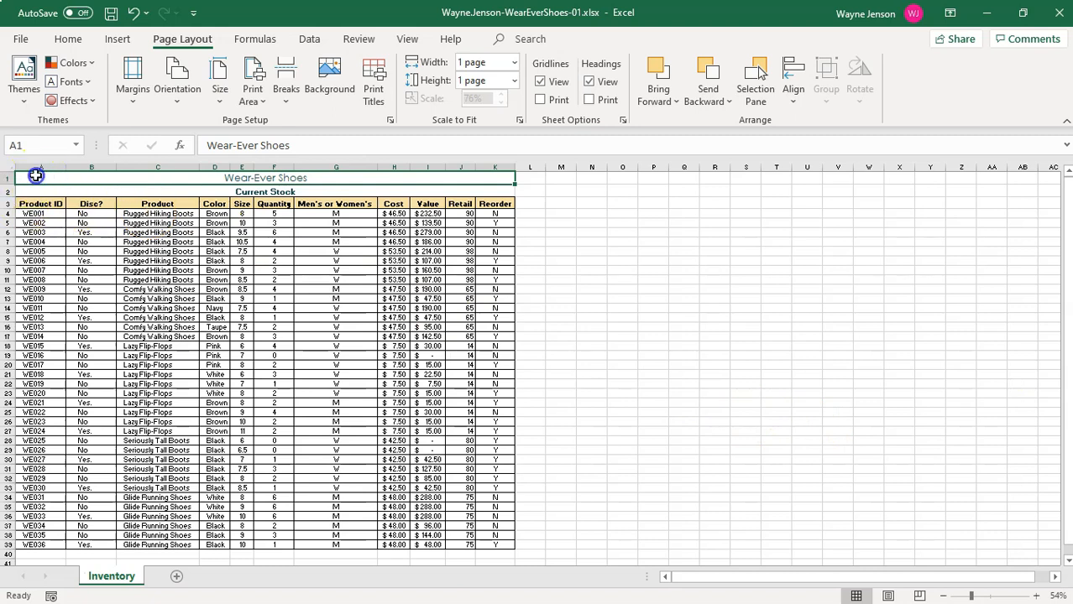
Set cells A1 to K11 as the print area and return to cell A1.
{"action": "left_click_drag", "start_coordinate": [35, 174], "coordinate": [483, 278]}
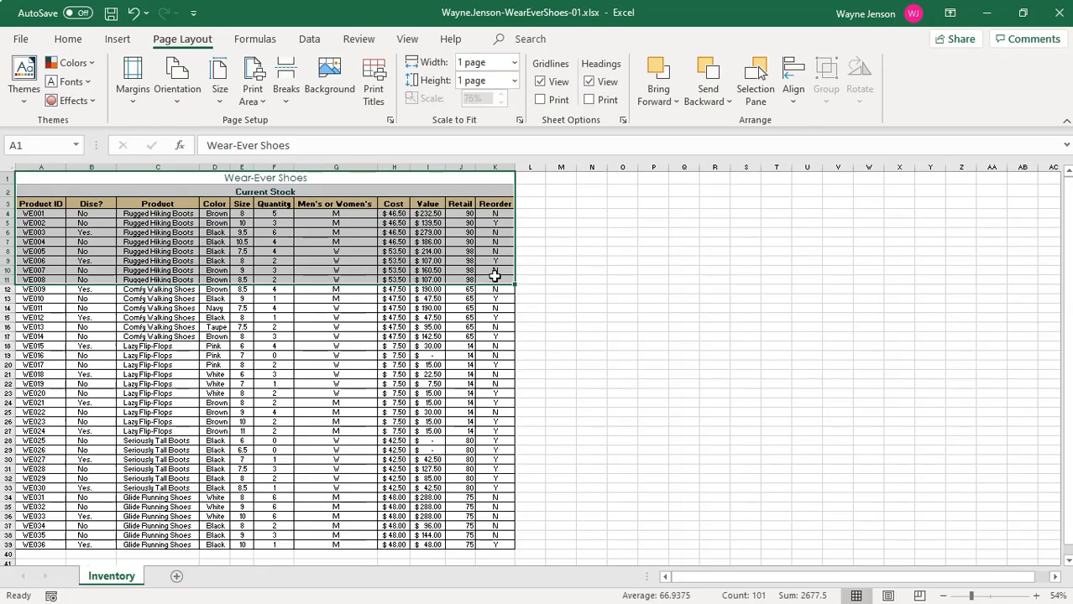
{"action": "left_click", "coordinate": [172, 38]}
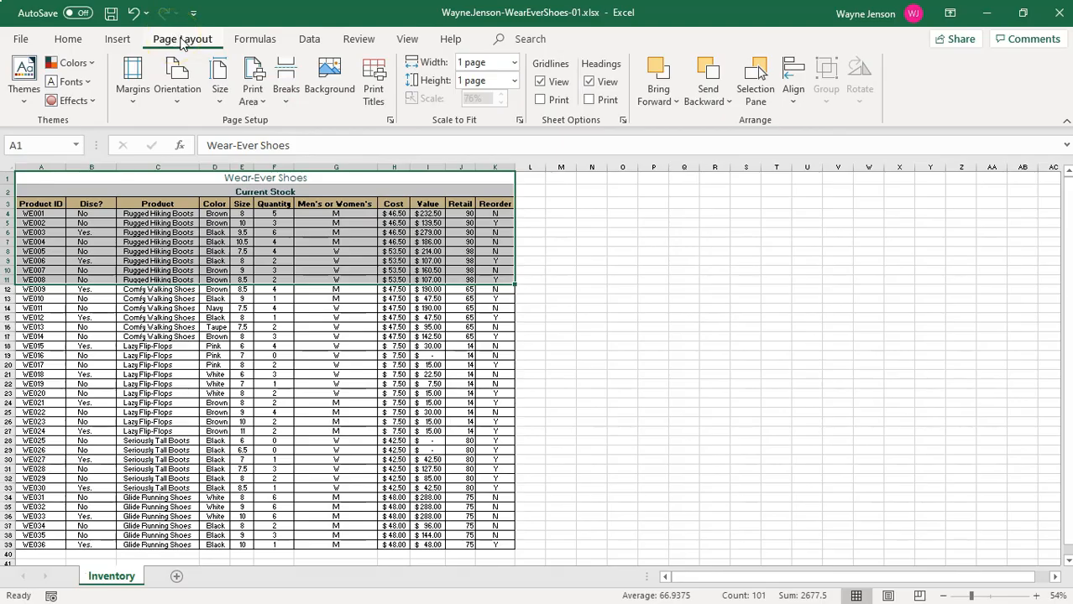
{"action": "left_click", "coordinate": [253, 98]}
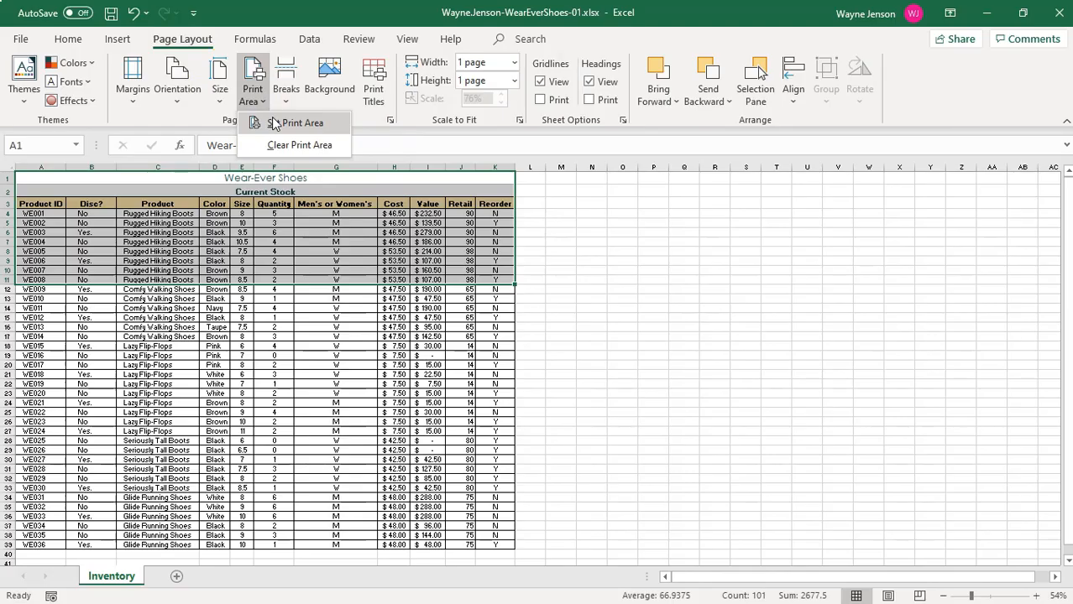
{"action": "left_click", "coordinate": [273, 122]}
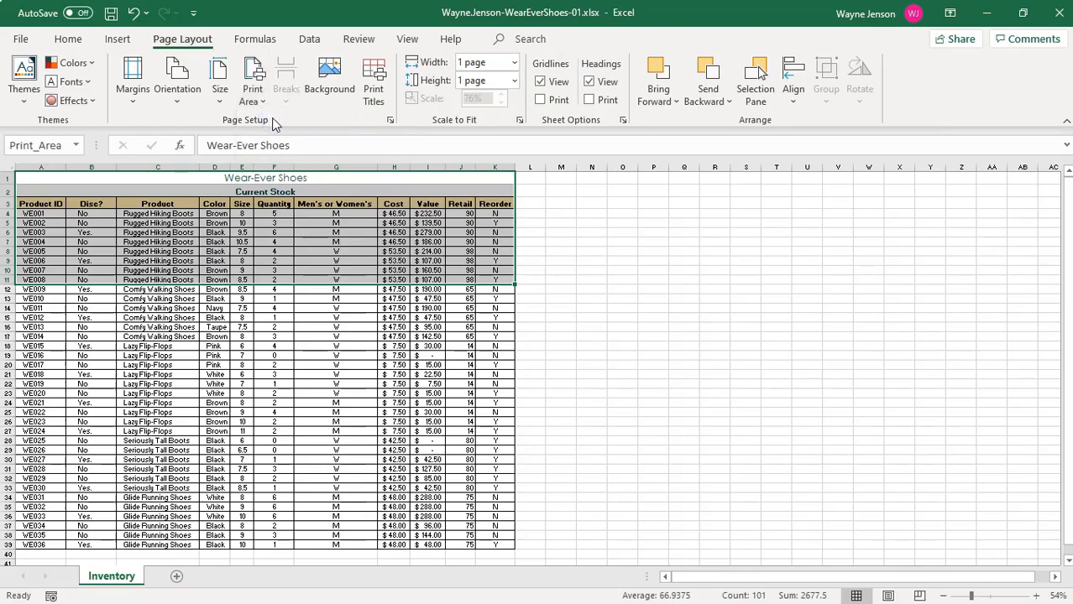
{"action": "key", "text": "ctrl+Home"}
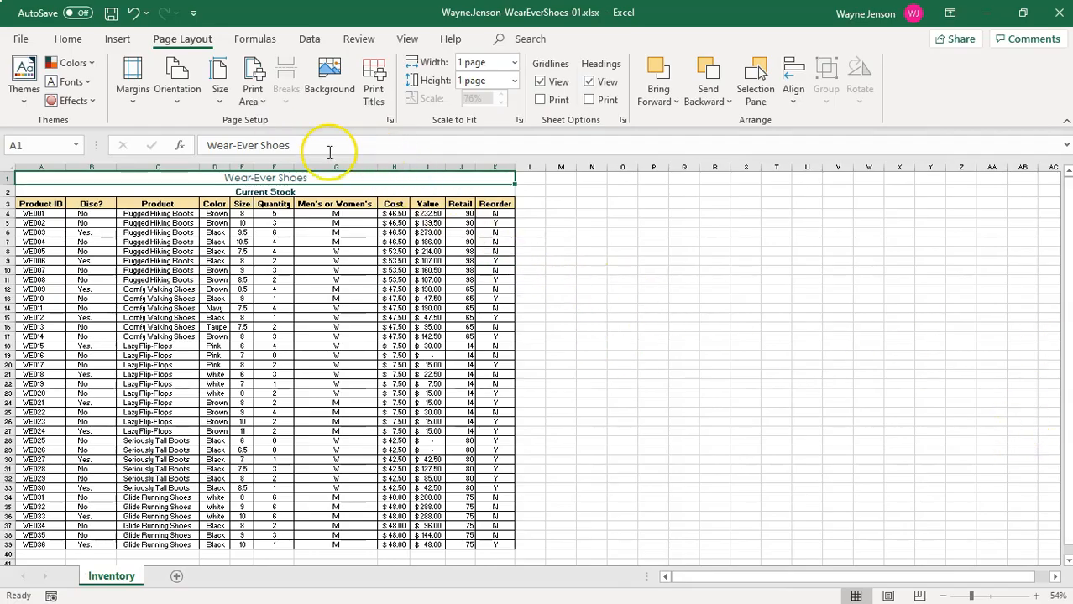
Check the print preview of the Inventory sheet and return to the worksheet.
{"action": "left_click", "coordinate": [21, 42]}
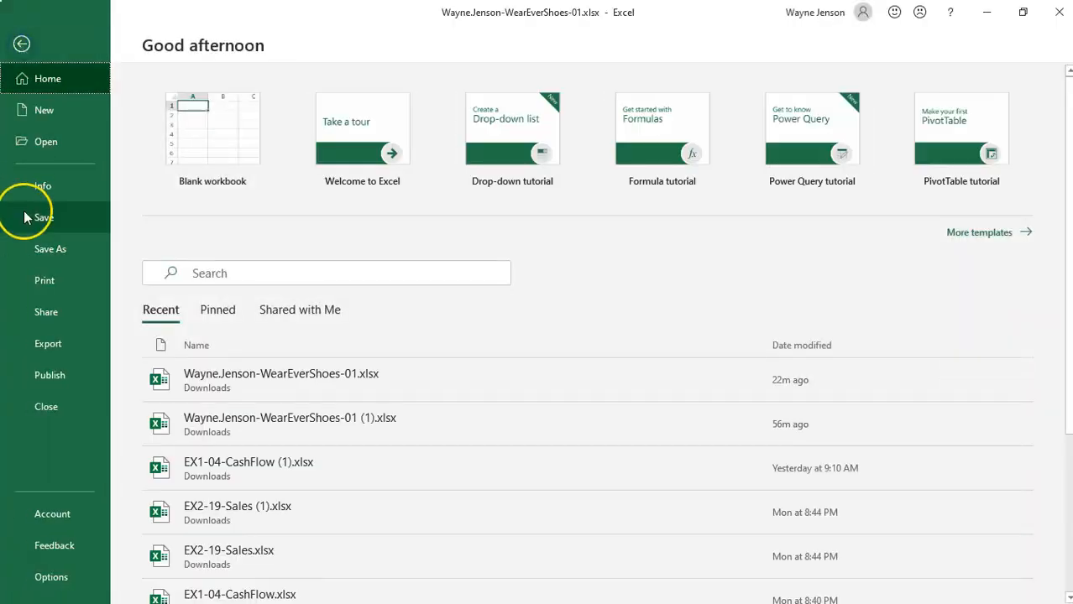
{"action": "left_click", "coordinate": [49, 281]}
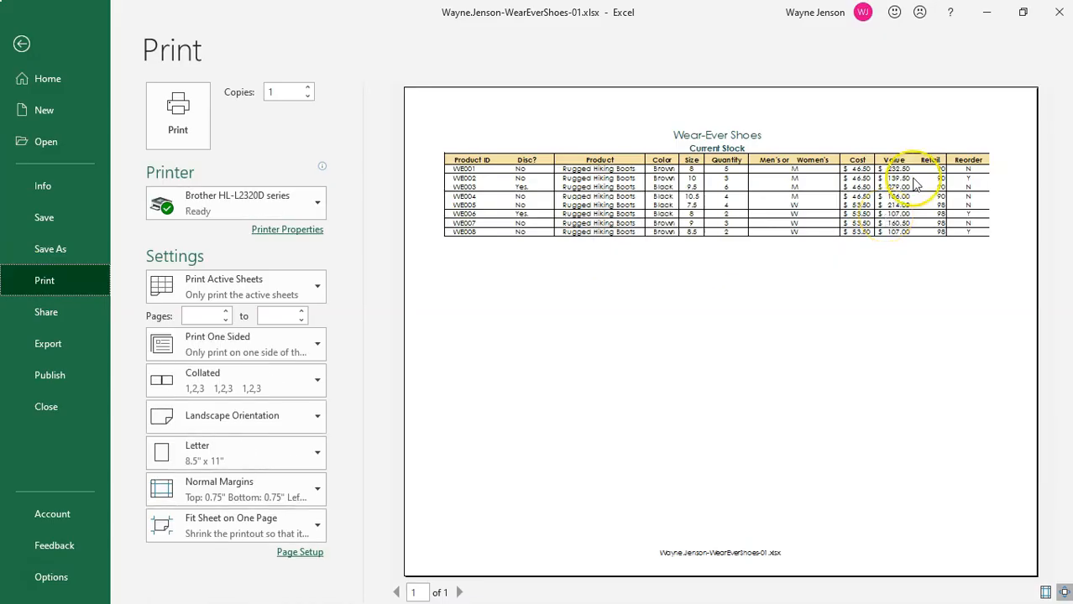
{"action": "left_click", "coordinate": [21, 46]}
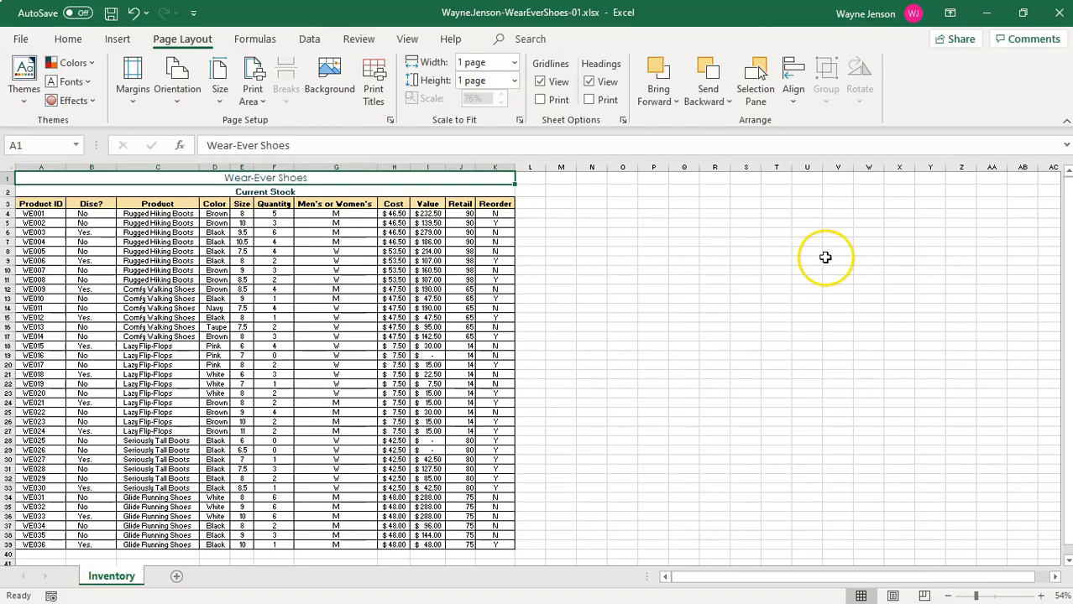
Save the Wear-Ever Shoes workbook and close it.
{"action": "left_click", "coordinate": [110, 13]}
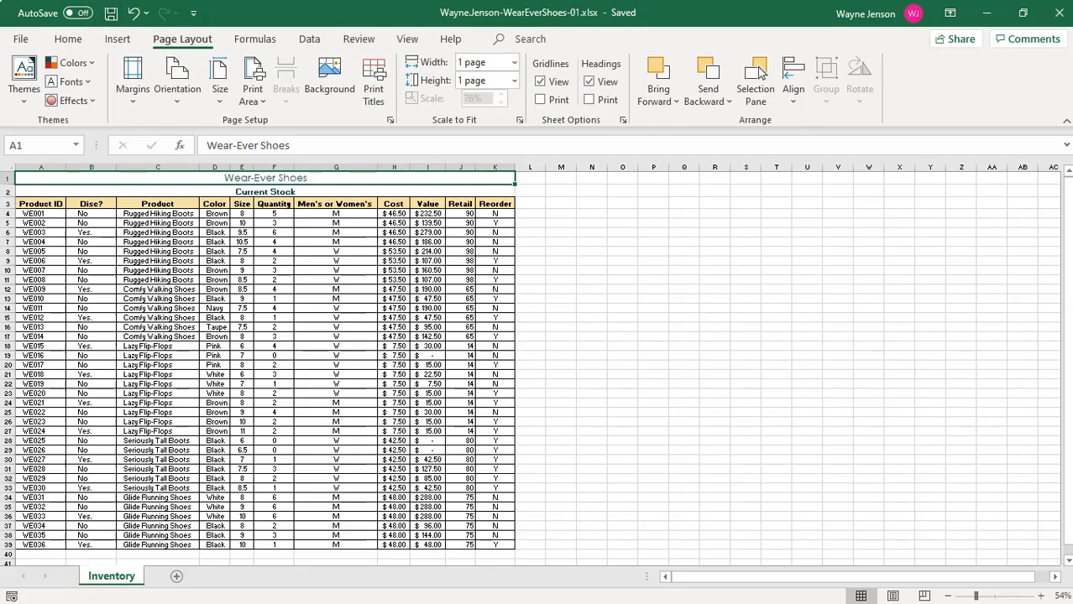
{"action": "left_click", "coordinate": [1057, 17]}
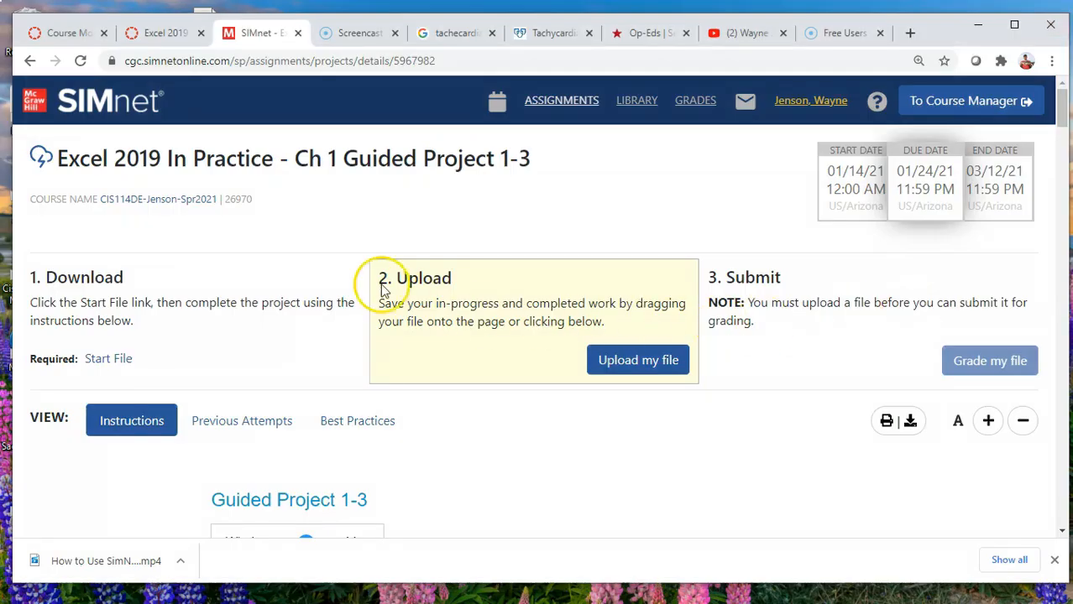
Upload the completed WearEverShoes-01 workbook from the Downloads folder to the Guided Project 1-3 assignment and submit it for grading.
{"action": "left_click", "coordinate": [647, 369]}
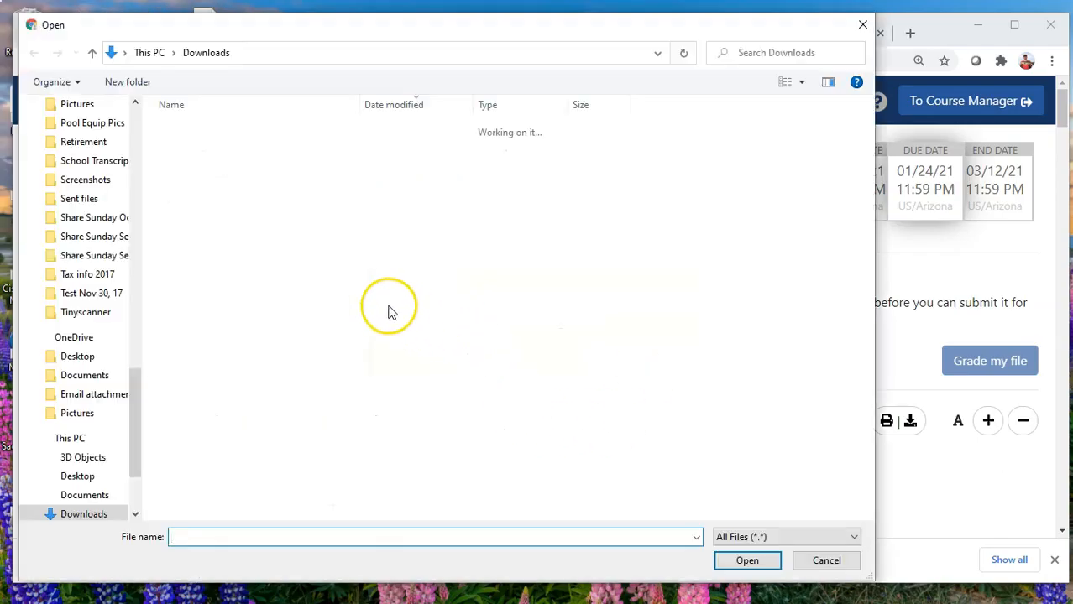
{"action": "left_click_drag", "start_coordinate": [134, 380], "coordinate": [141, 106]}
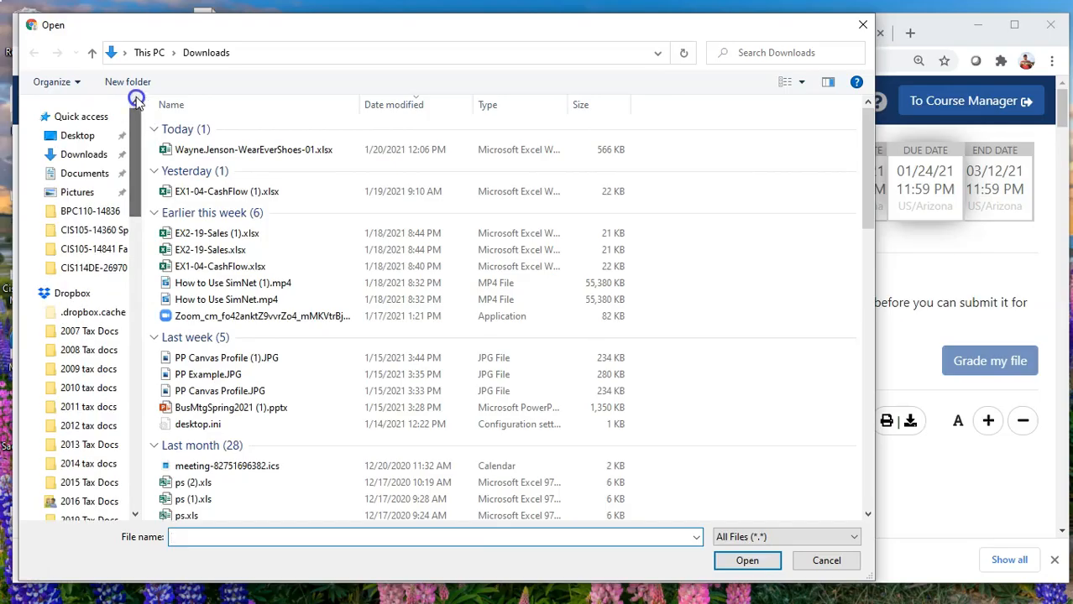
{"action": "left_click", "coordinate": [88, 156]}
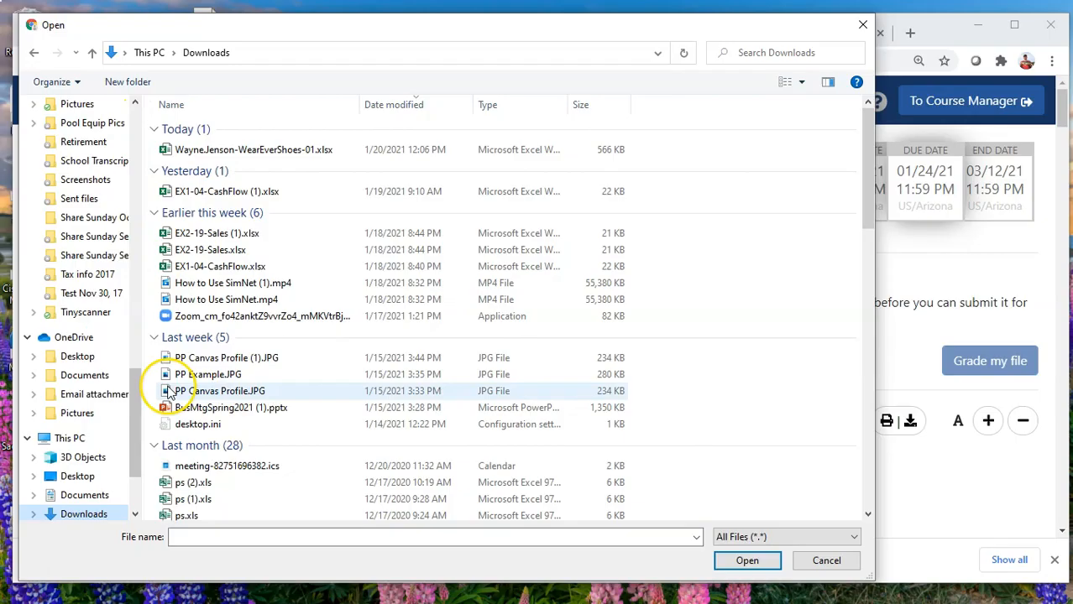
{"action": "left_click_drag", "start_coordinate": [138, 391], "coordinate": [144, 108]}
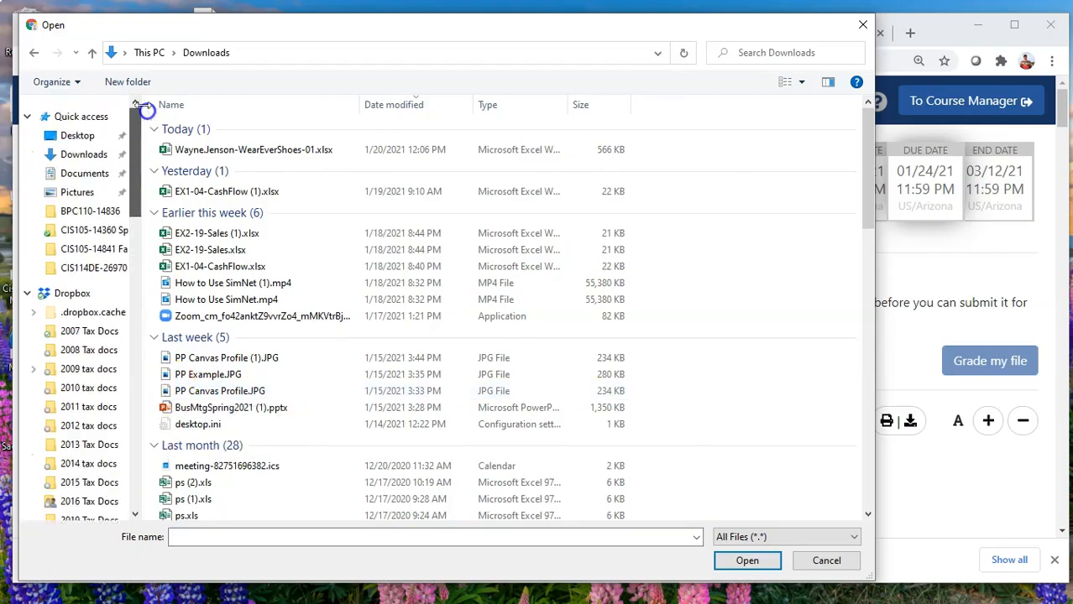
{"action": "left_click", "coordinate": [88, 156]}
{"action": "left_click", "coordinate": [236, 154]}
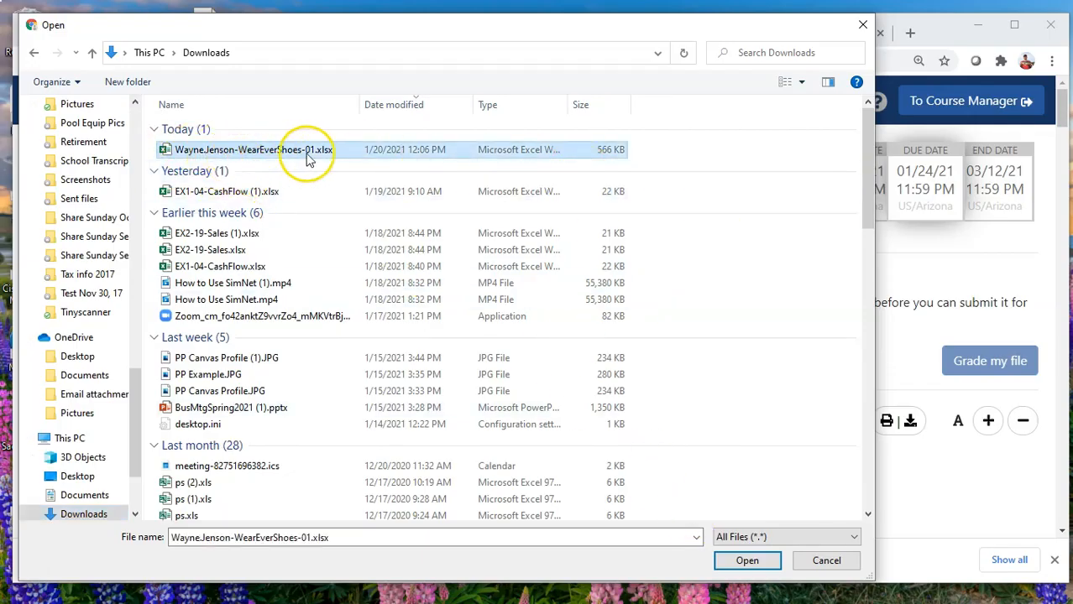
{"action": "left_click", "coordinate": [738, 560]}
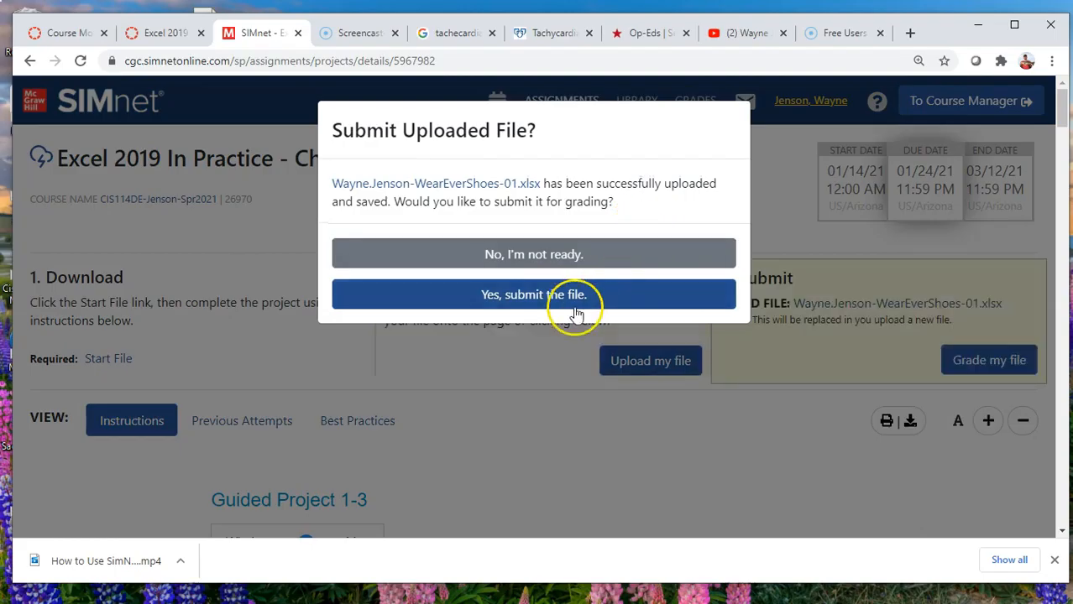
{"action": "left_click", "coordinate": [505, 295]}
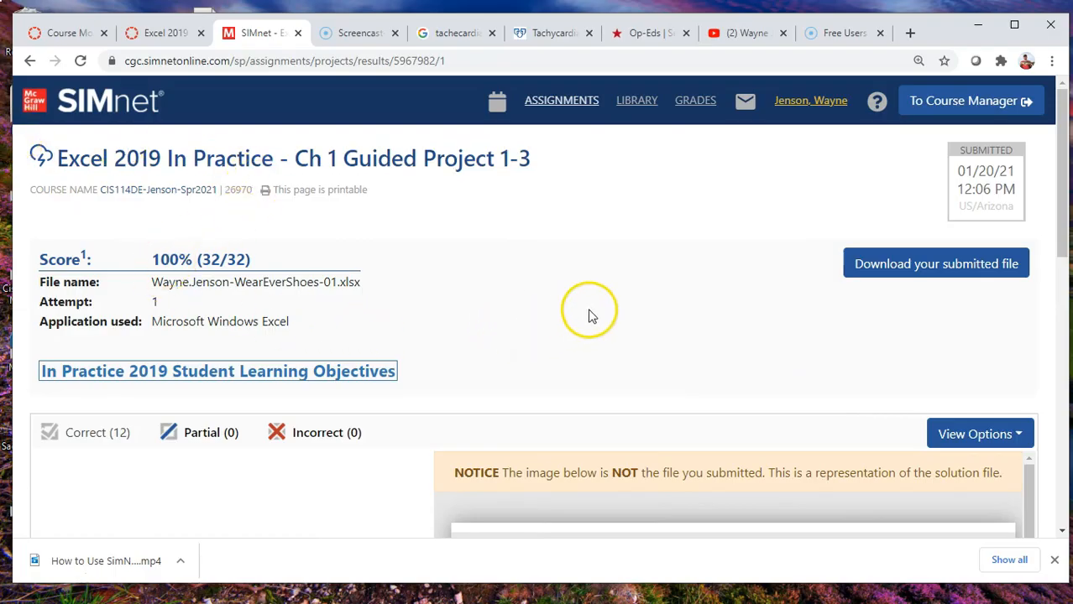
Review the graded results for Guided Project 1-3, including the score, the correct, partial and incorrect items, and the solution image.
{"action": "scroll", "coordinate": [567, 309], "scroll_direction": "down", "scroll_amount": 2}
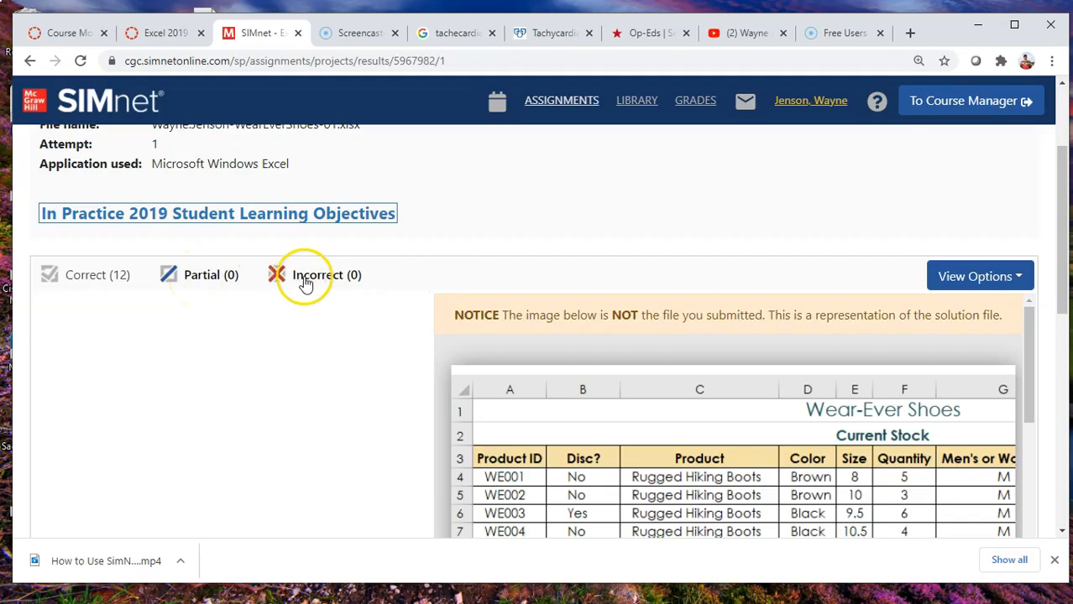
{"action": "scroll", "coordinate": [682, 407], "scroll_direction": "down", "scroll_amount": 4}
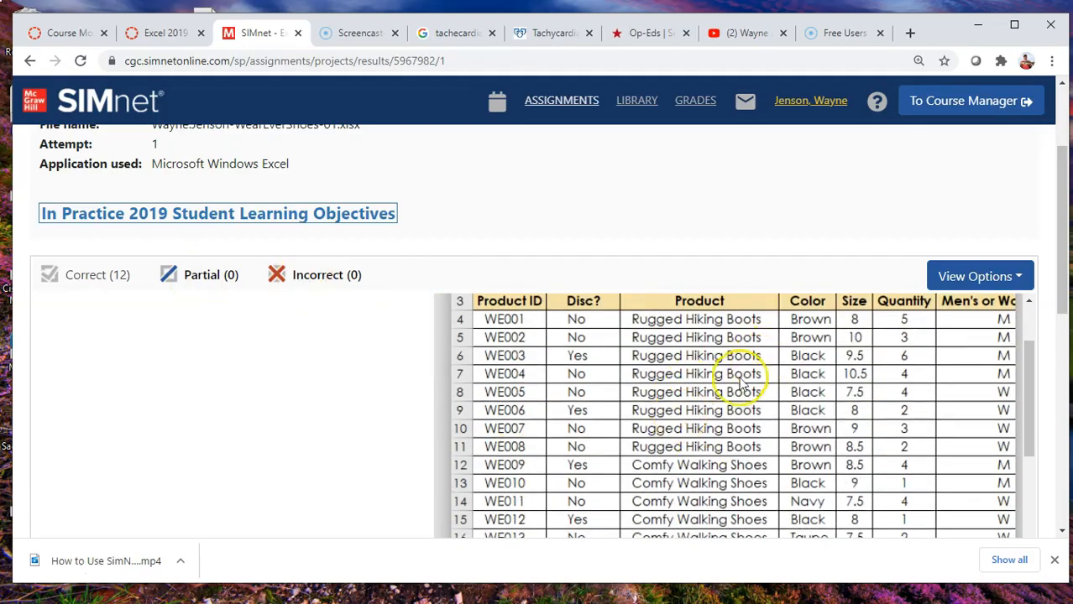
{"action": "scroll", "coordinate": [737, 382], "scroll_direction": "down", "scroll_amount": 3}
{"action": "scroll", "coordinate": [592, 380], "scroll_direction": "up", "scroll_amount": 5}
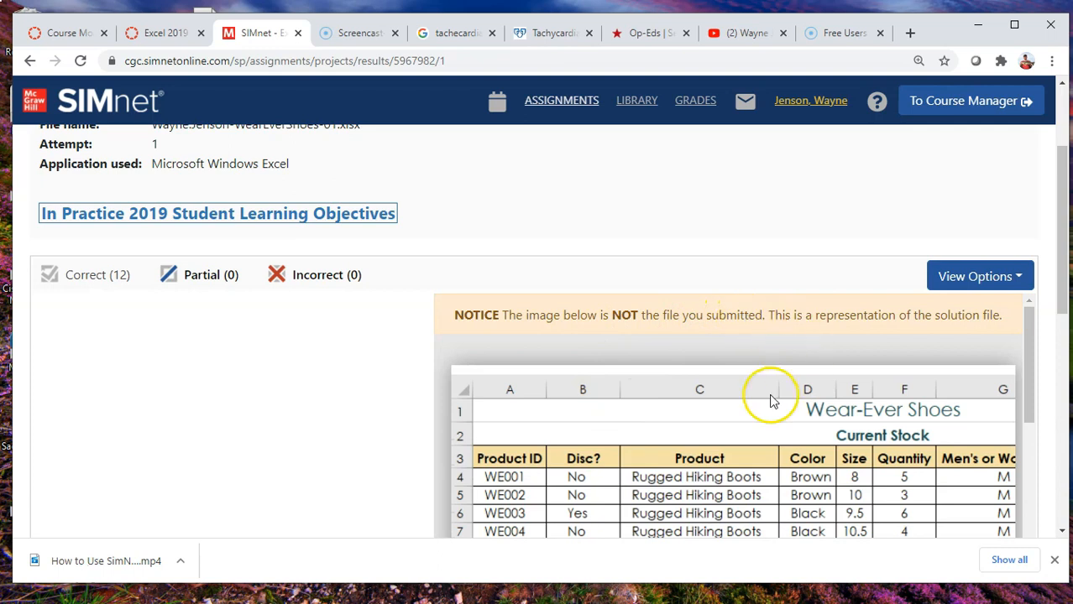
{"action": "scroll", "coordinate": [764, 468], "scroll_direction": "down", "scroll_amount": 1}
{"action": "scroll", "coordinate": [764, 468], "scroll_direction": "down", "scroll_amount": 1}
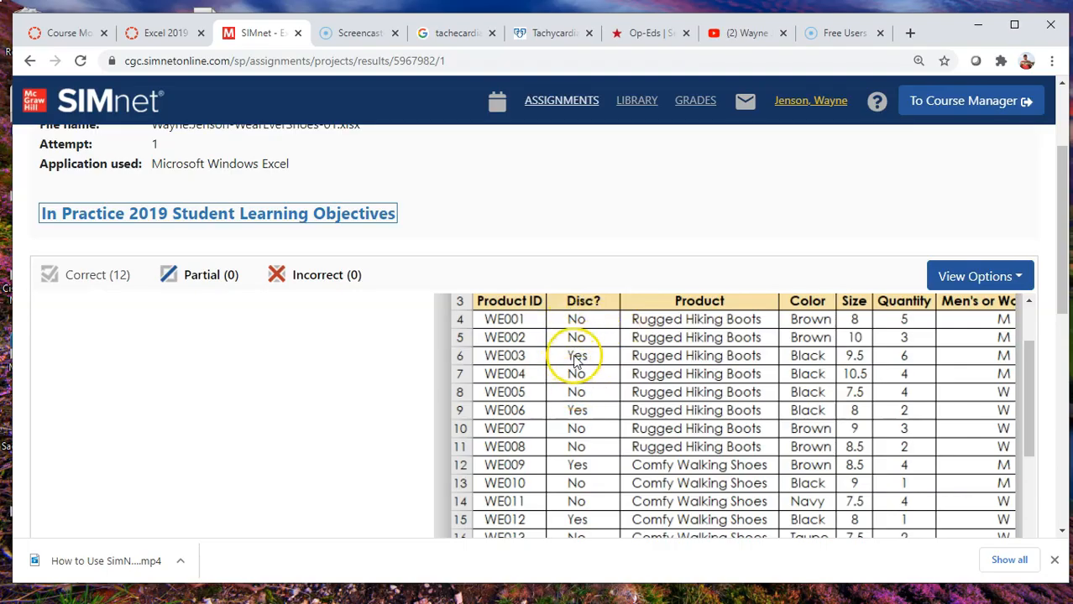
{"action": "scroll", "coordinate": [614, 355], "scroll_direction": "up", "scroll_amount": 10}
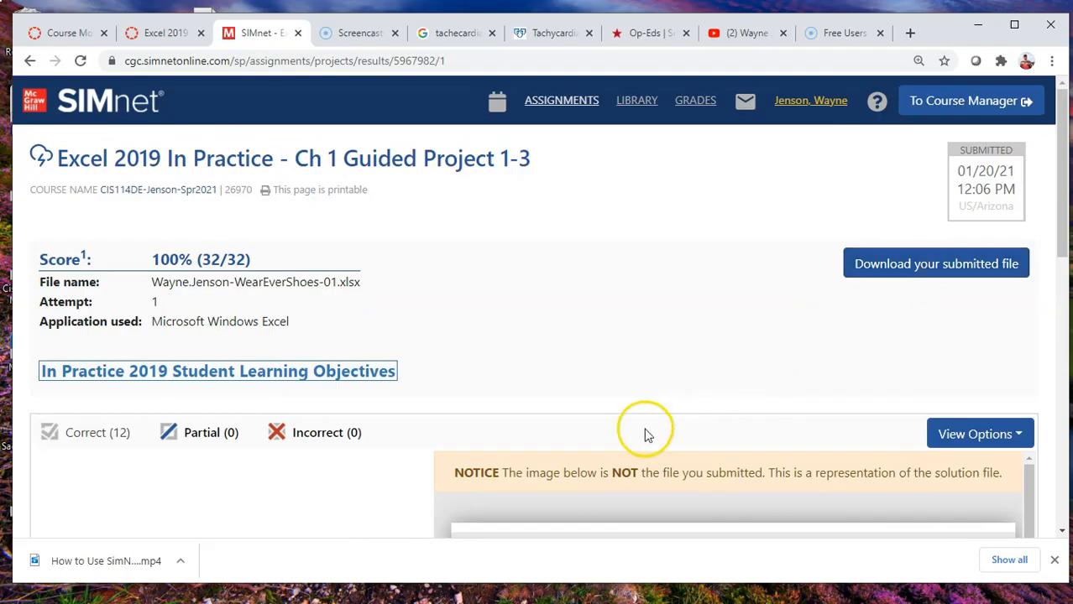
{"action": "scroll", "coordinate": [646, 434], "scroll_direction": "down", "scroll_amount": 2}
{"action": "scroll", "coordinate": [644, 436], "scroll_direction": "up", "scroll_amount": 2}
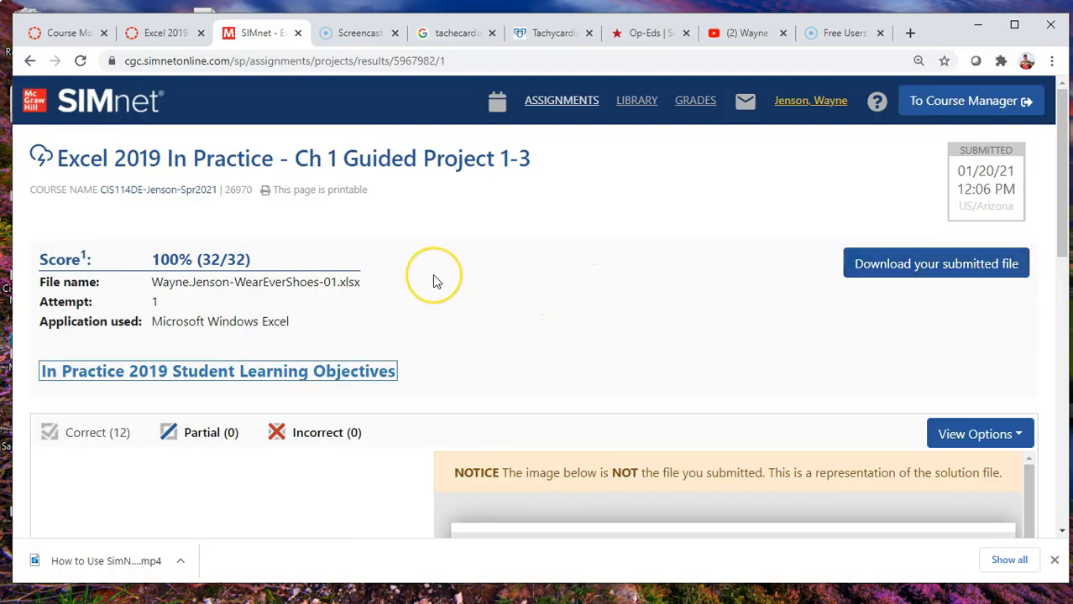
{"action": "scroll", "coordinate": [434, 281], "scroll_direction": "down", "scroll_amount": 2}
{"action": "scroll", "coordinate": [434, 281], "scroll_direction": "up", "scroll_amount": 2}
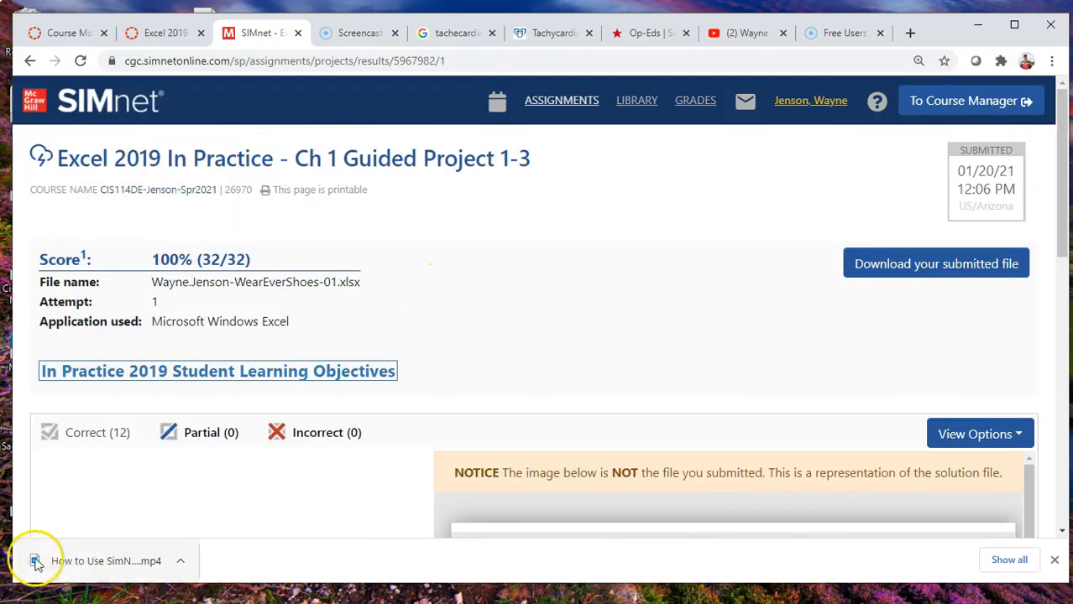